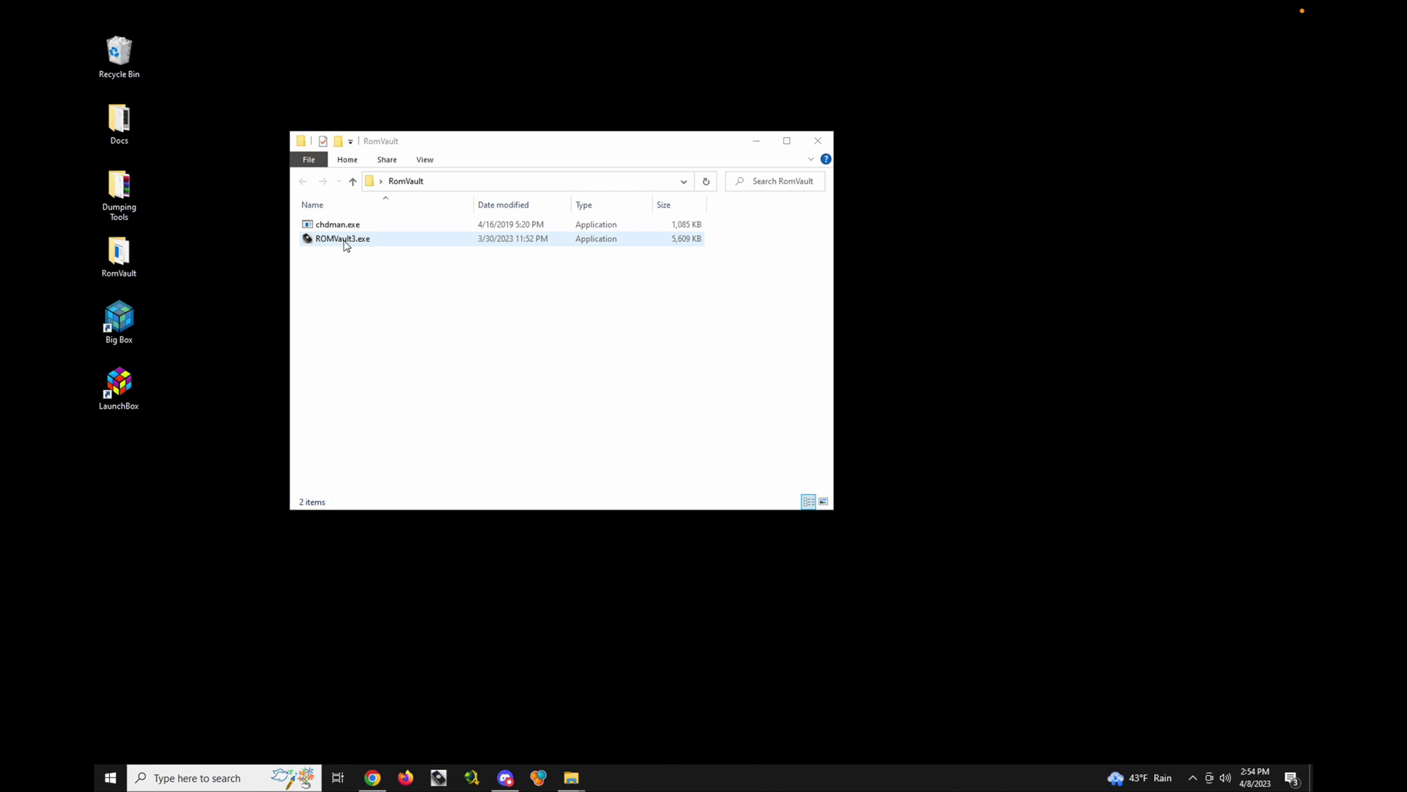
- Launch ROMVault3.exe from the RomVault folder and reposition its window to check the folder contents behind it
double_click(343, 240)
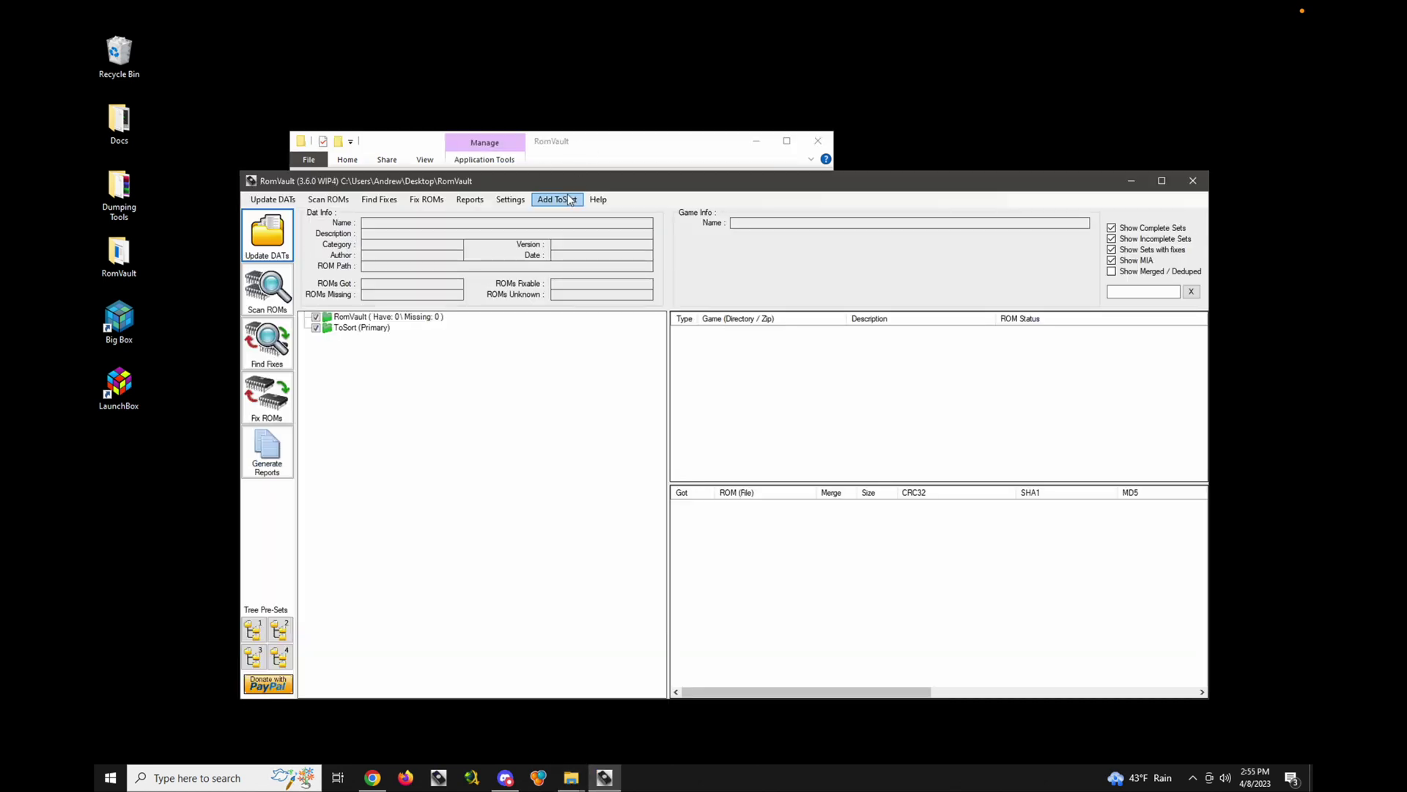
drag(573, 187, 552, 323)
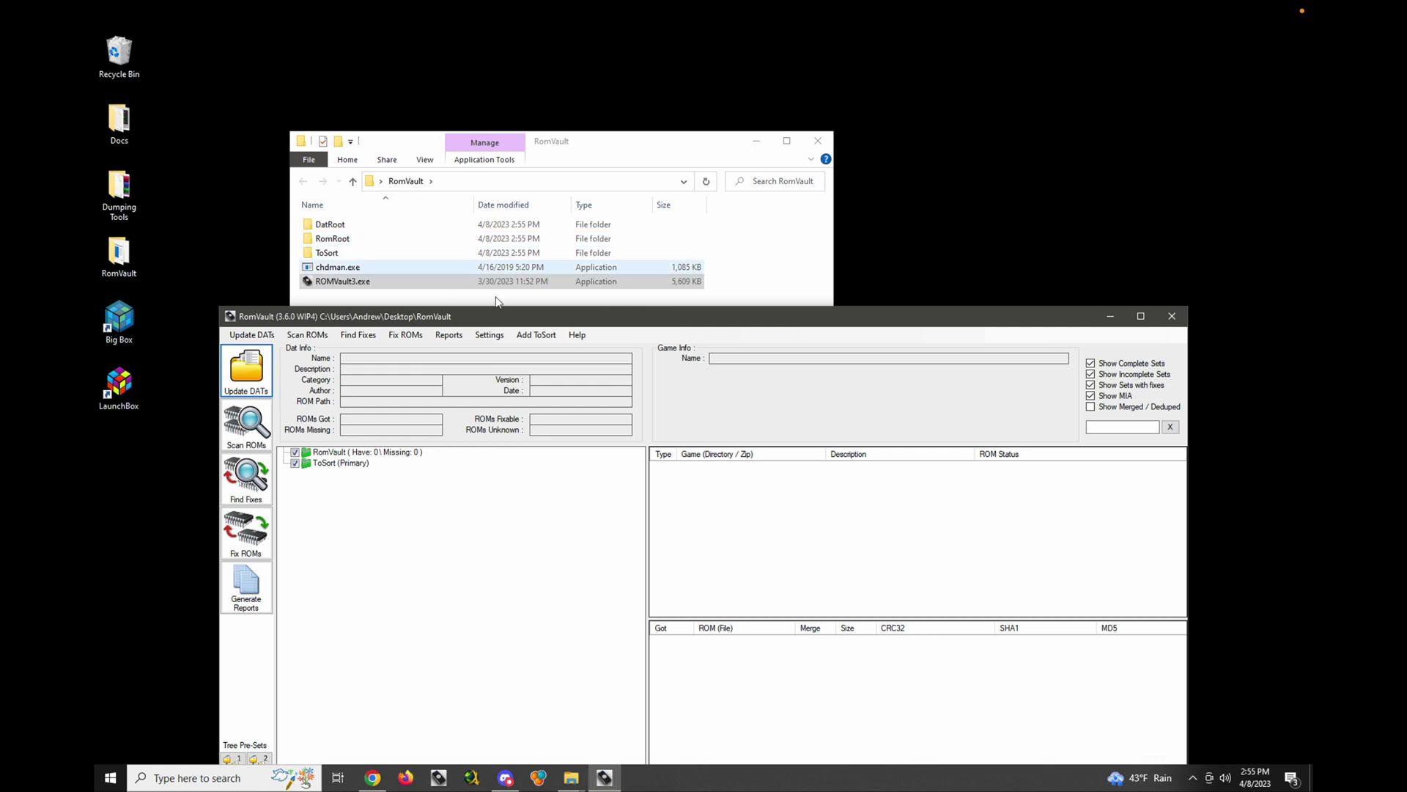
drag(513, 321, 504, 126)
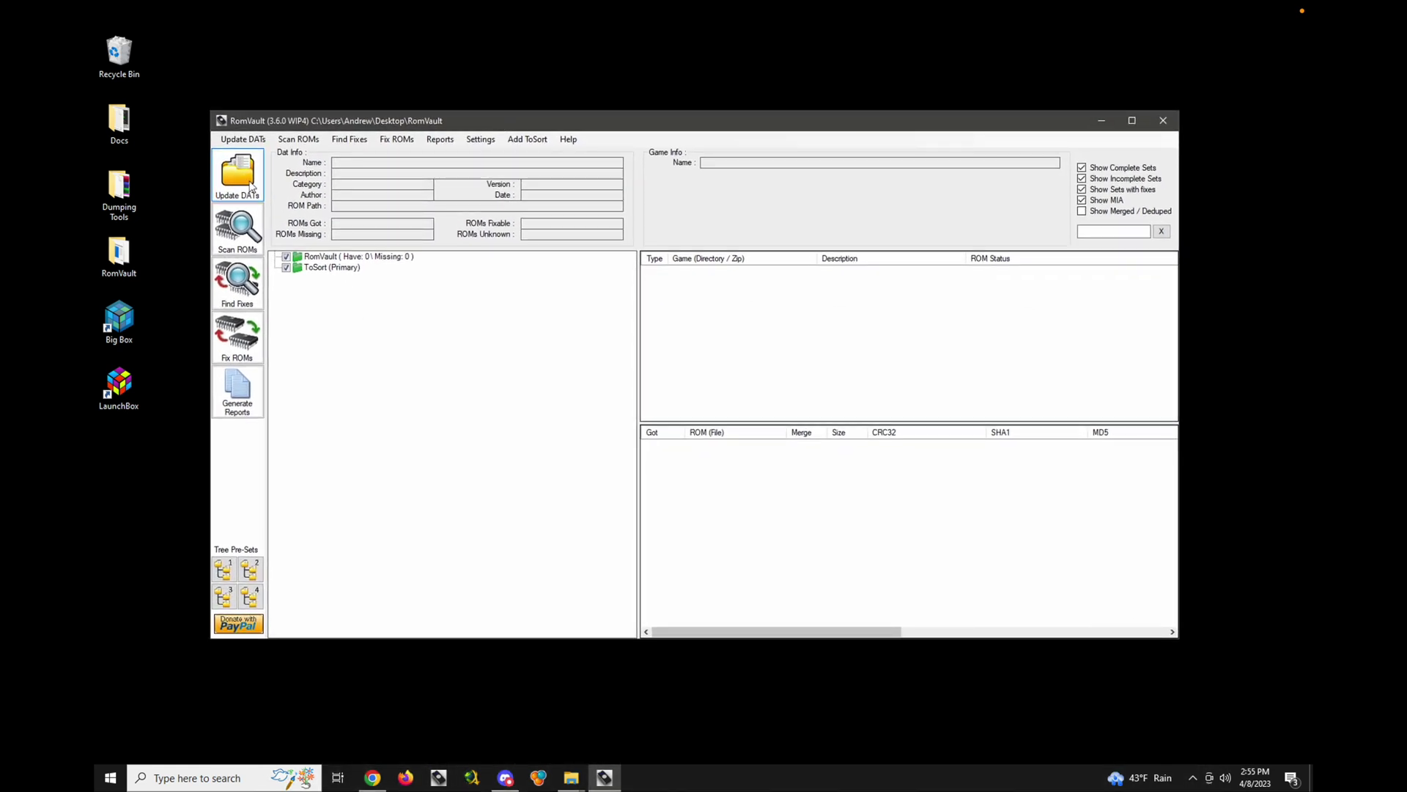
- Open the general RomVault settings and examine the available fixing levels without changing the selected one
click(477, 141)
click(483, 141)
click(486, 140)
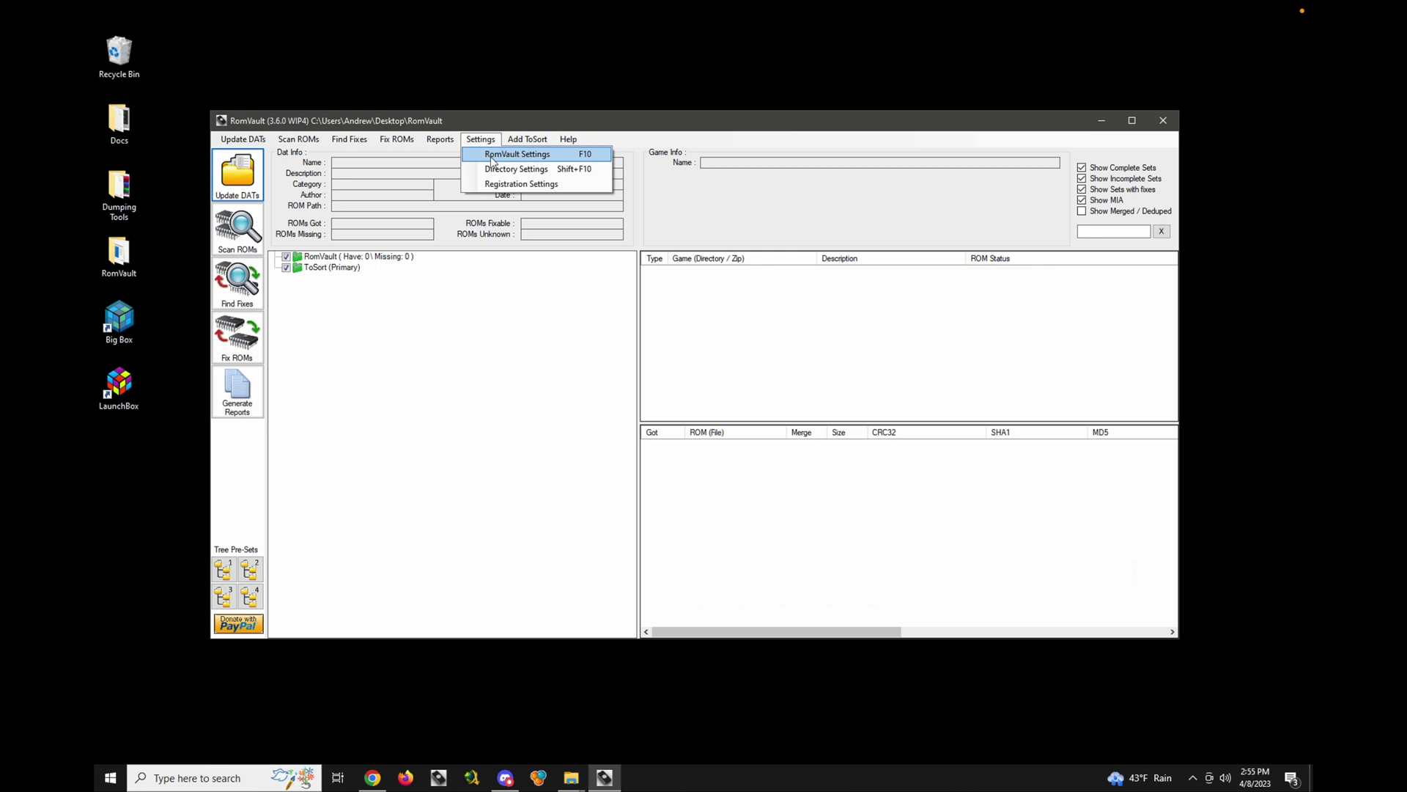
click(492, 159)
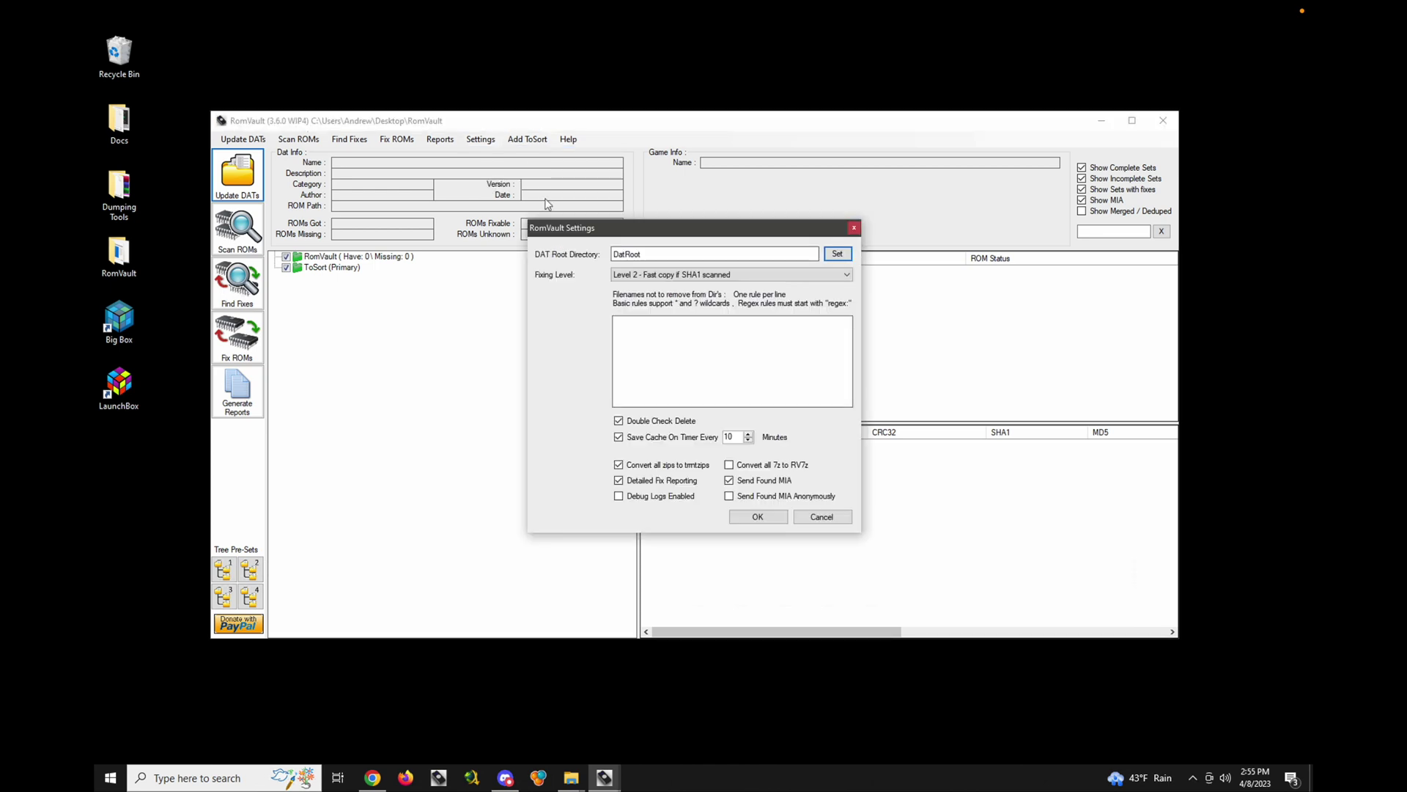
click(662, 277)
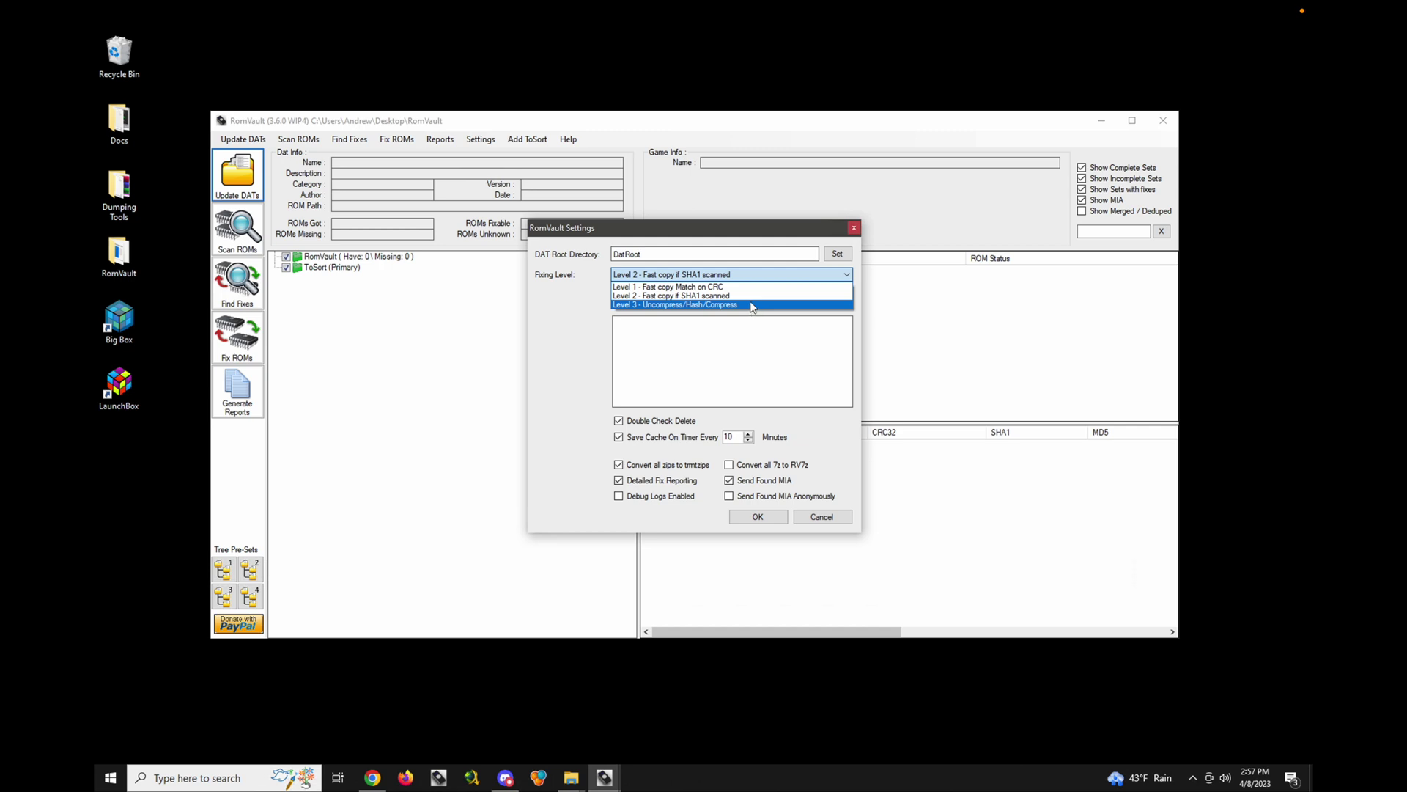
key(Escape)
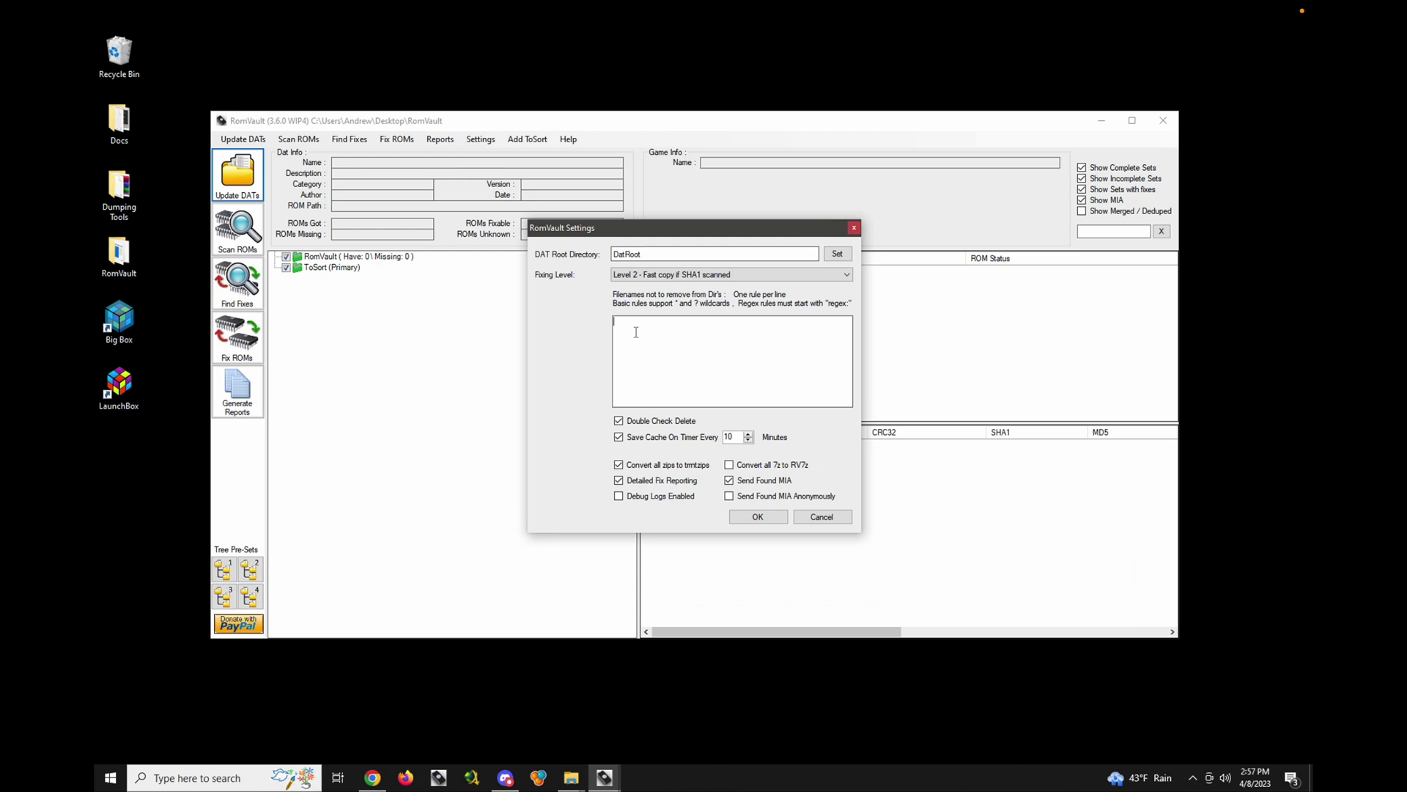
- Try a "readme" filename rule in the list of files not to remove, and accept the RomVault settings
text(_re)
key(BackSpace)
key(BackSpace)
key(BackSpace)
text(readme)
text(mp)
drag(649, 334, 595, 335)
key(Right)
drag(653, 334, 606, 324)
click(766, 518)
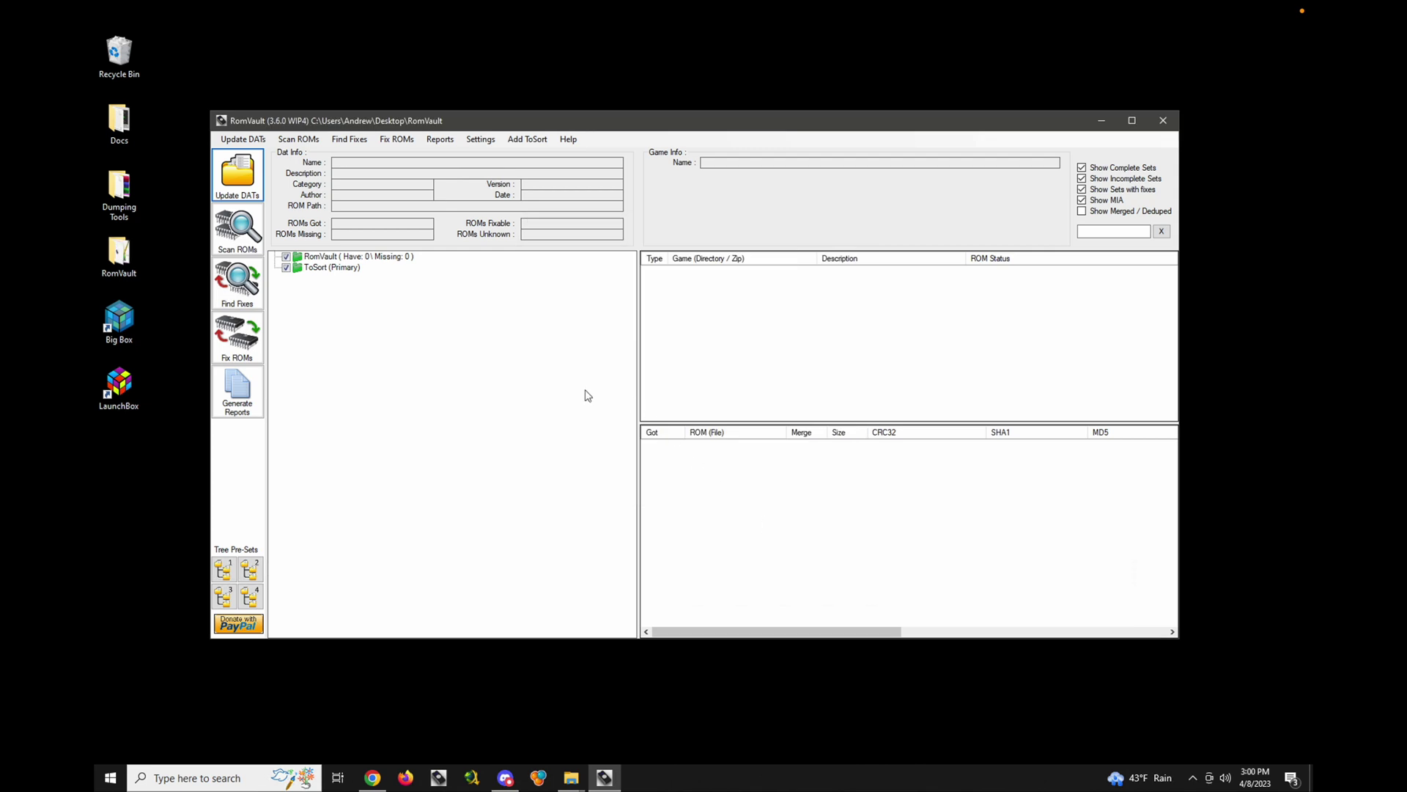
- Arrange the RomVault program and folder windows to inspect the DatRoot, RomRoot and ToSort folders
drag(554, 122, 553, 192)
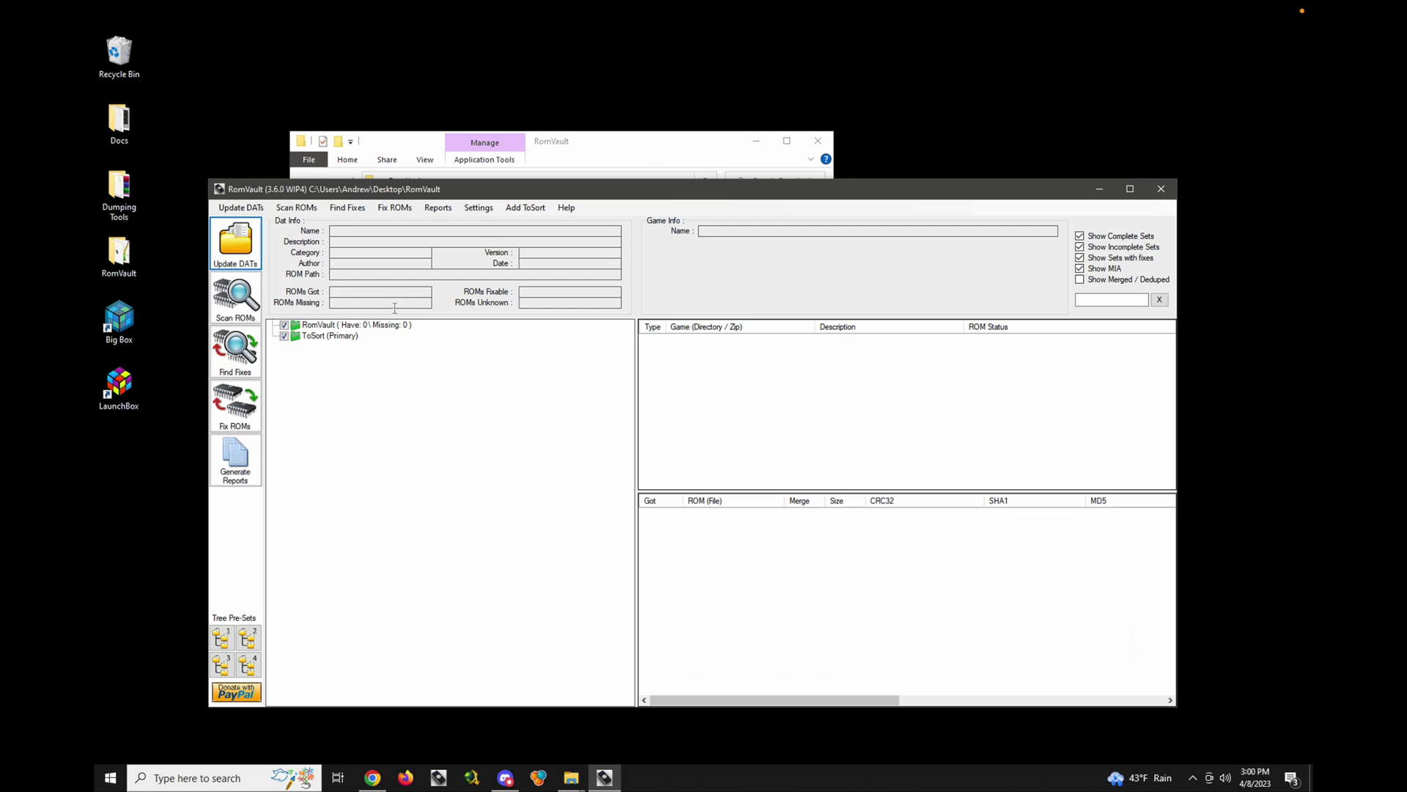
drag(655, 149, 783, 70)
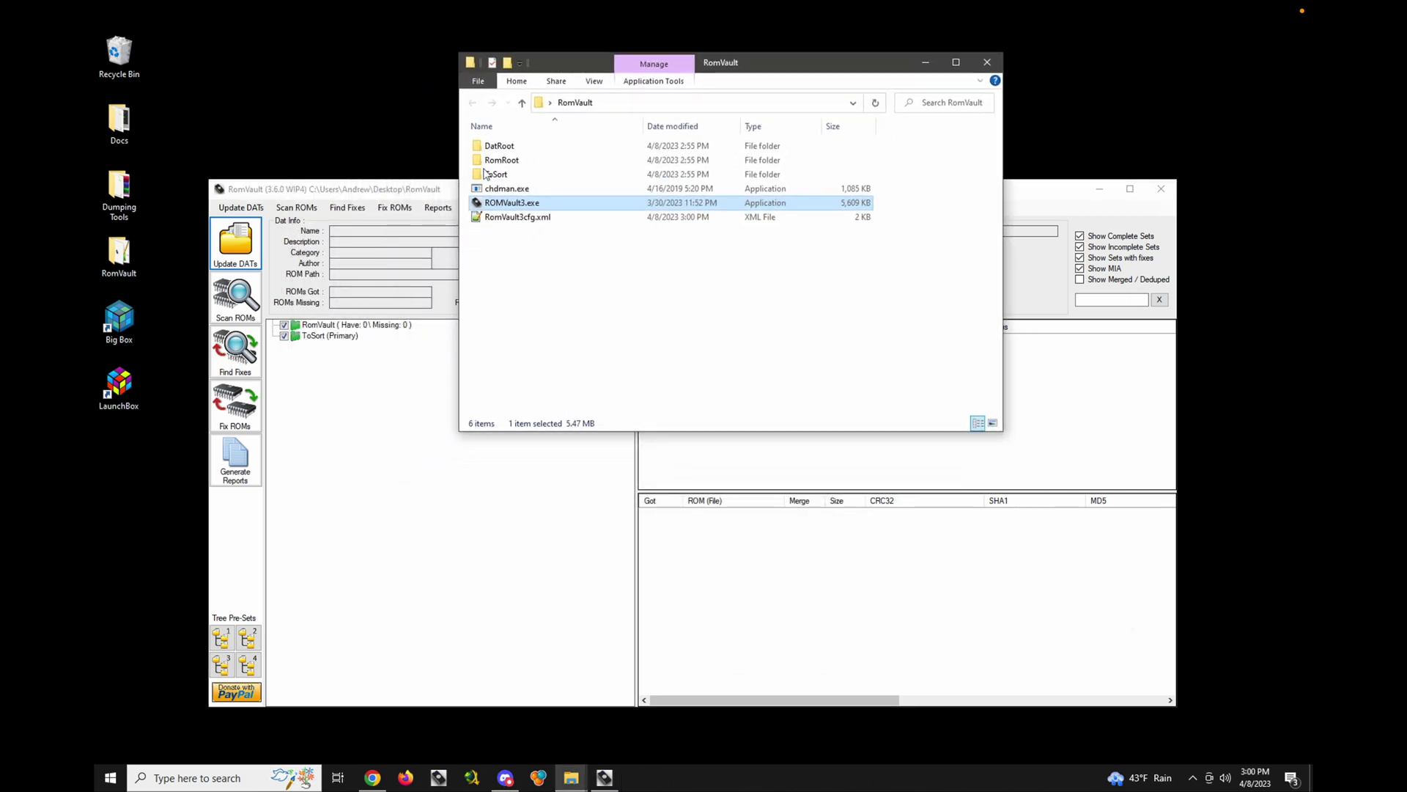
click(509, 146)
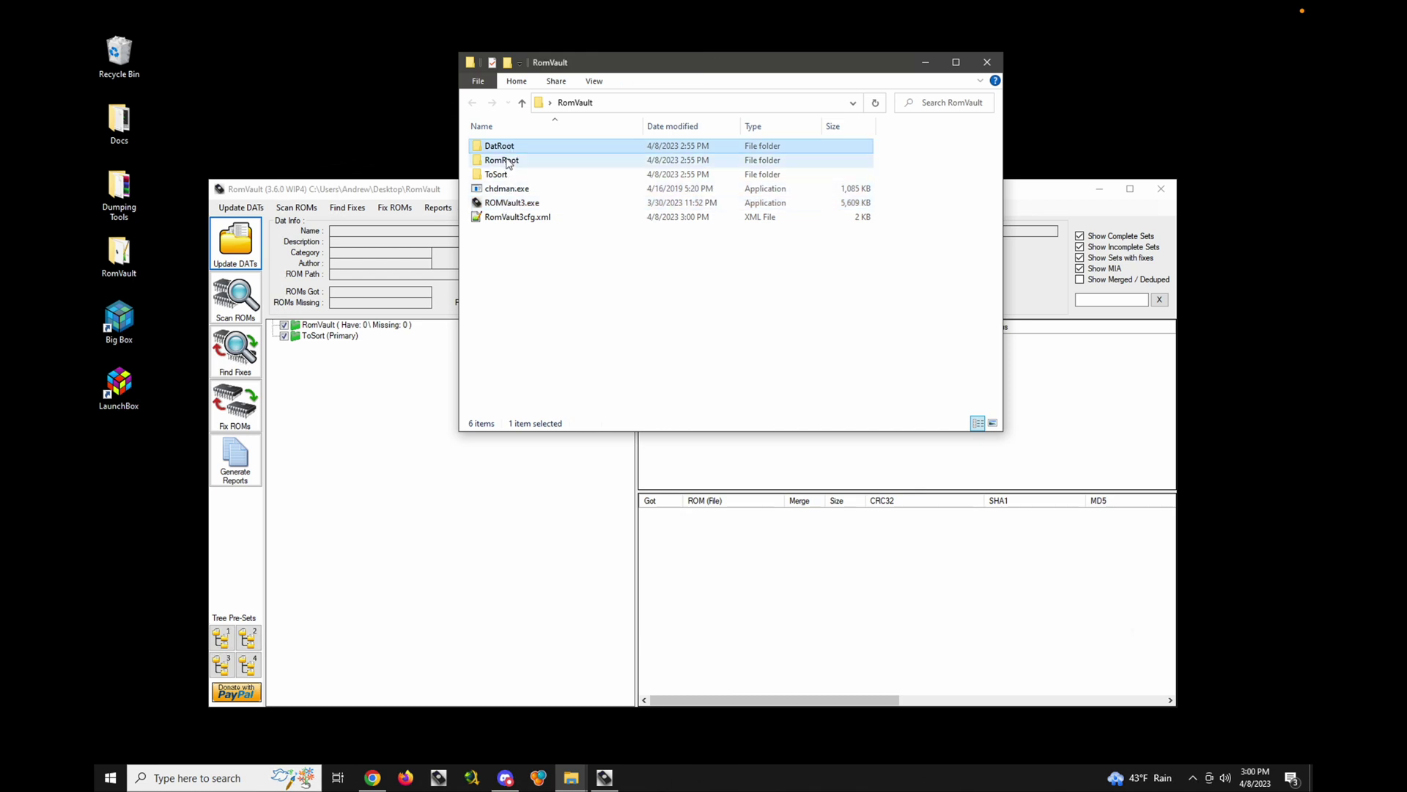
- In the directory settings, set the RomVault rule's directory location to the ROMs network drive V:\ and apply it
click(437, 188)
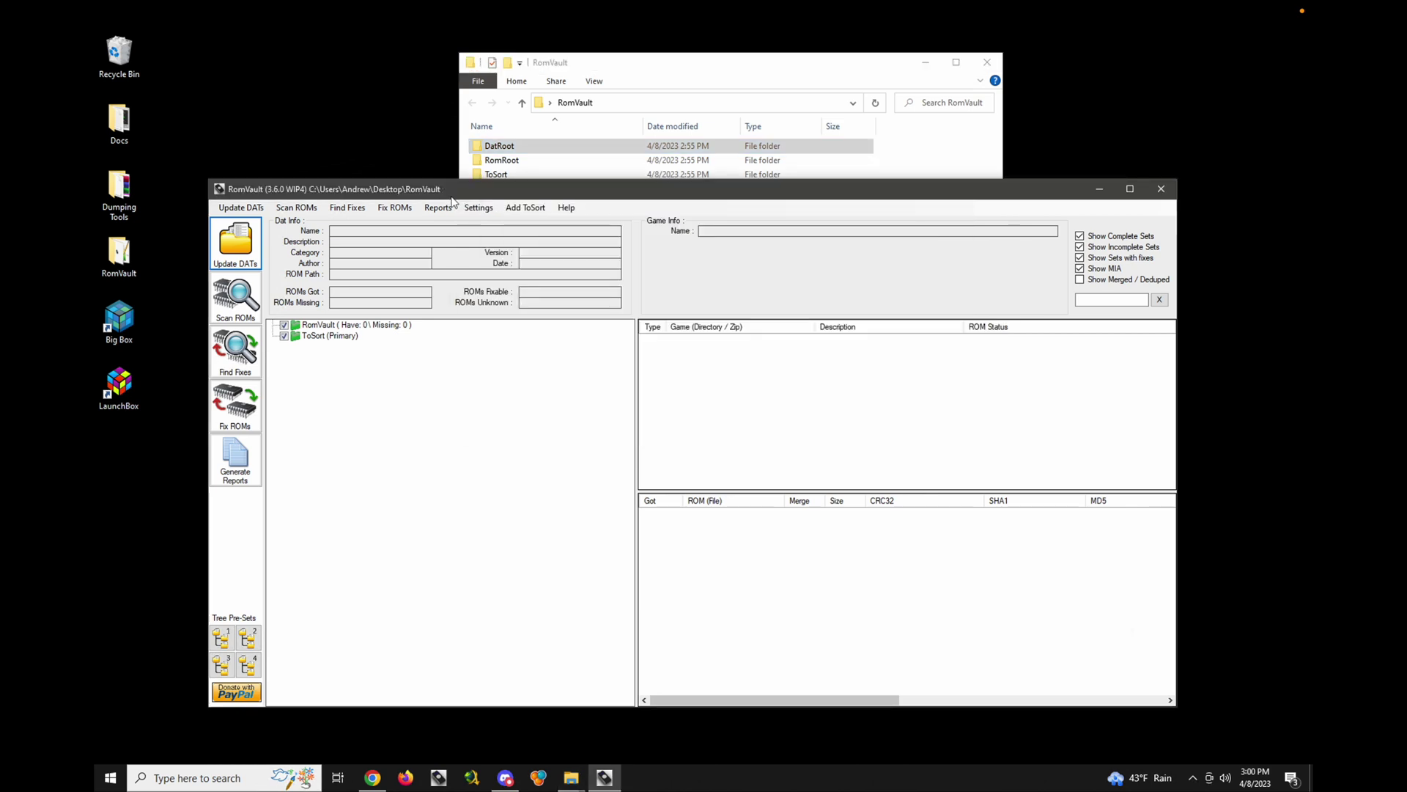
click(484, 210)
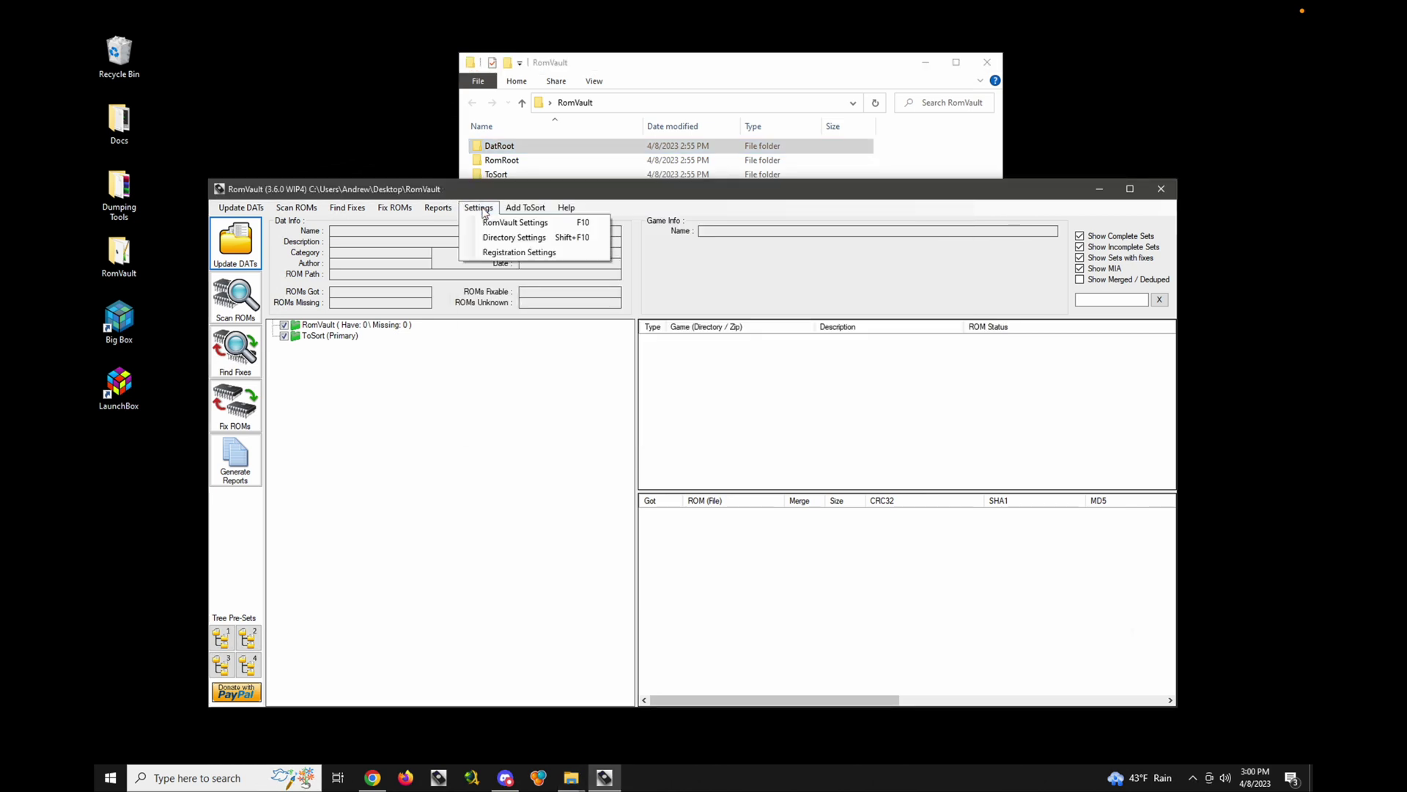
click(506, 240)
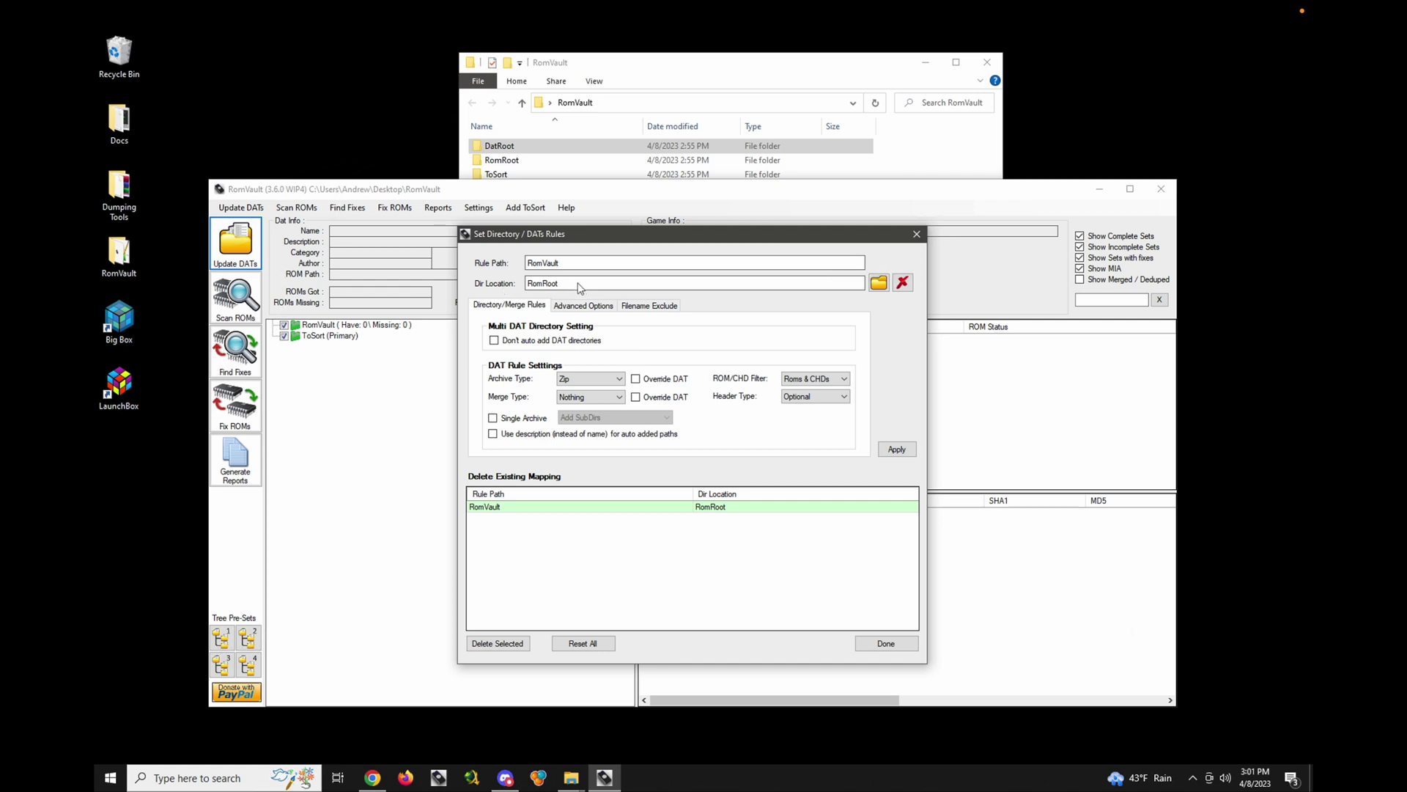
click(877, 283)
click(646, 407)
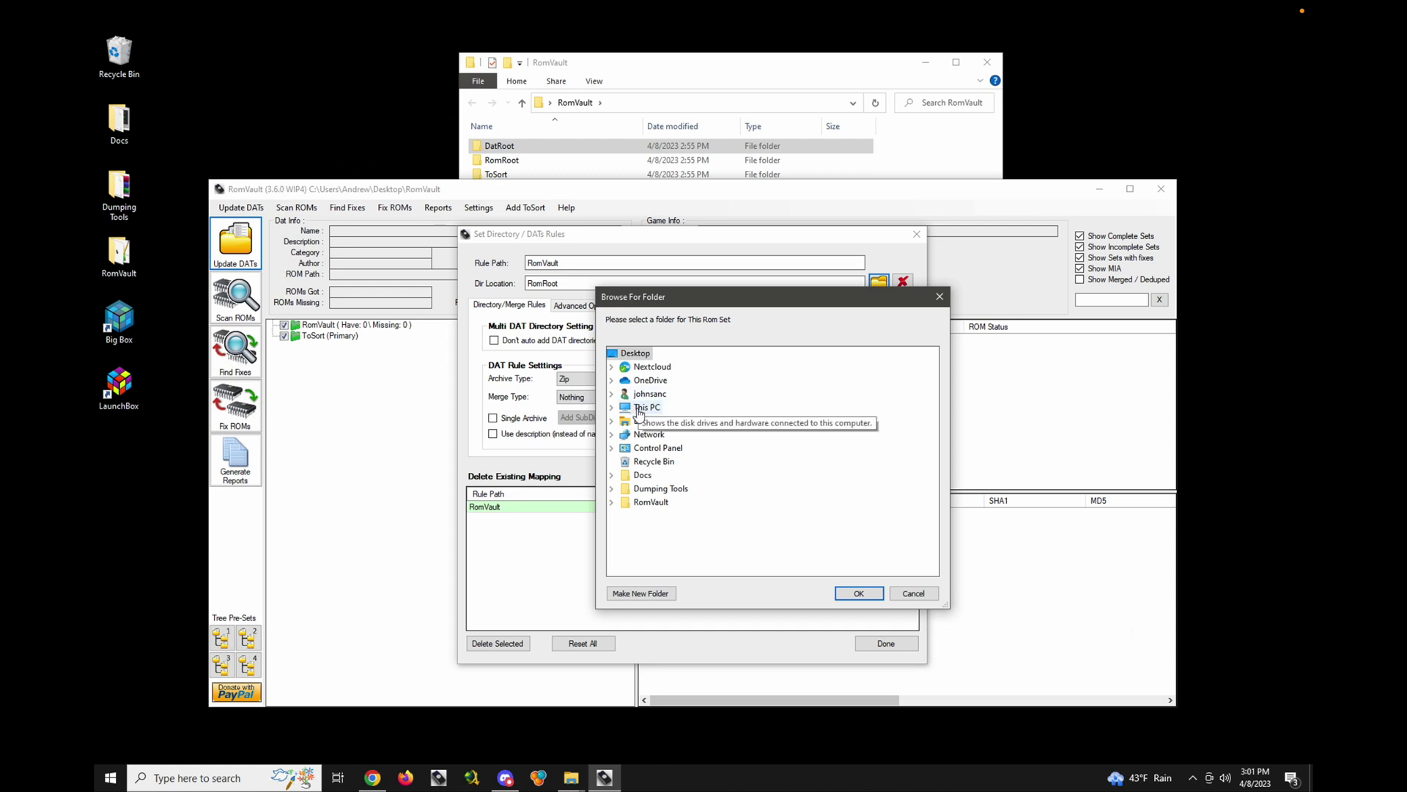
double_click(646, 407)
scroll(688, 479, down, 3)
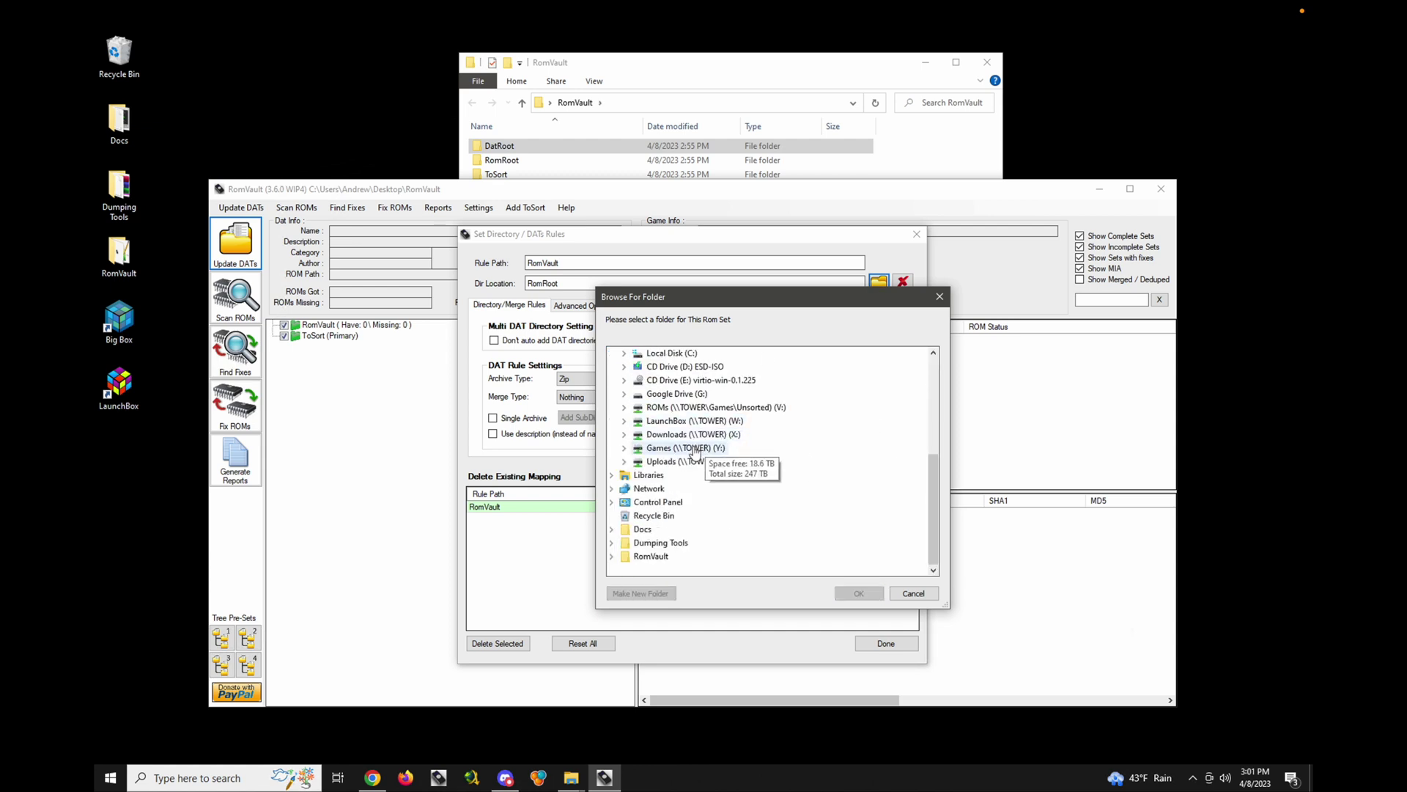
click(691, 410)
click(859, 593)
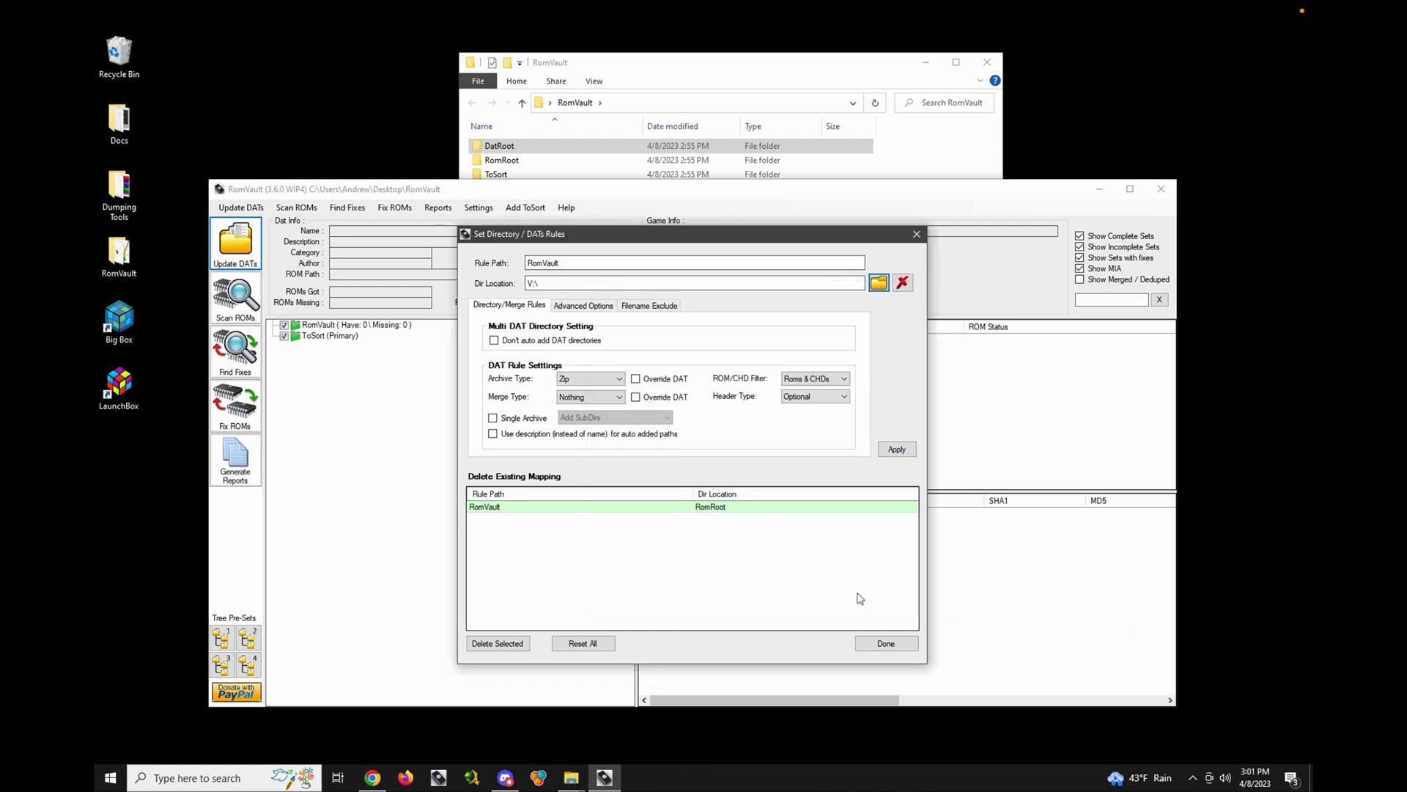
click(896, 451)
- Review the RomVault rule's advanced options and filename exclusions, and finish the directory settings
click(591, 306)
click(632, 306)
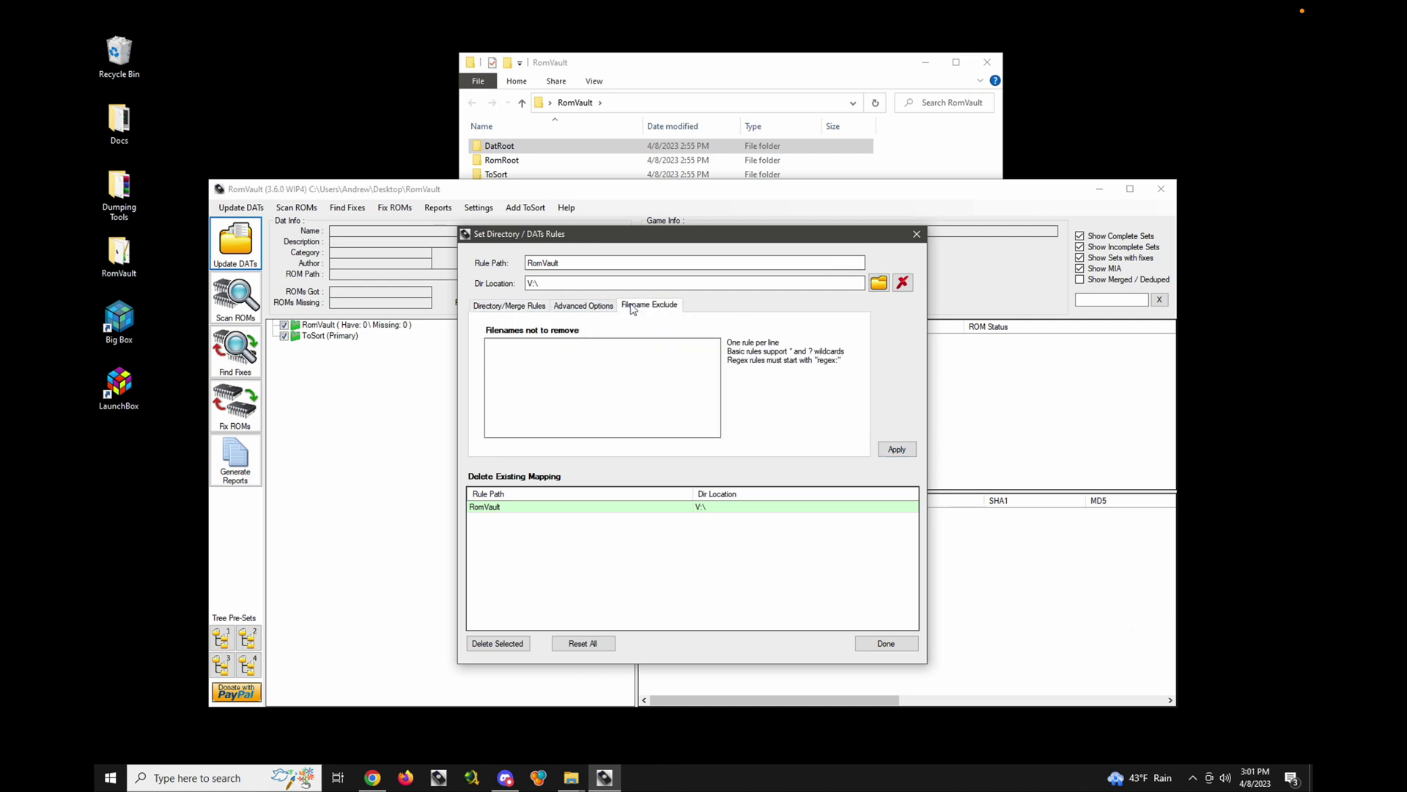
click(514, 310)
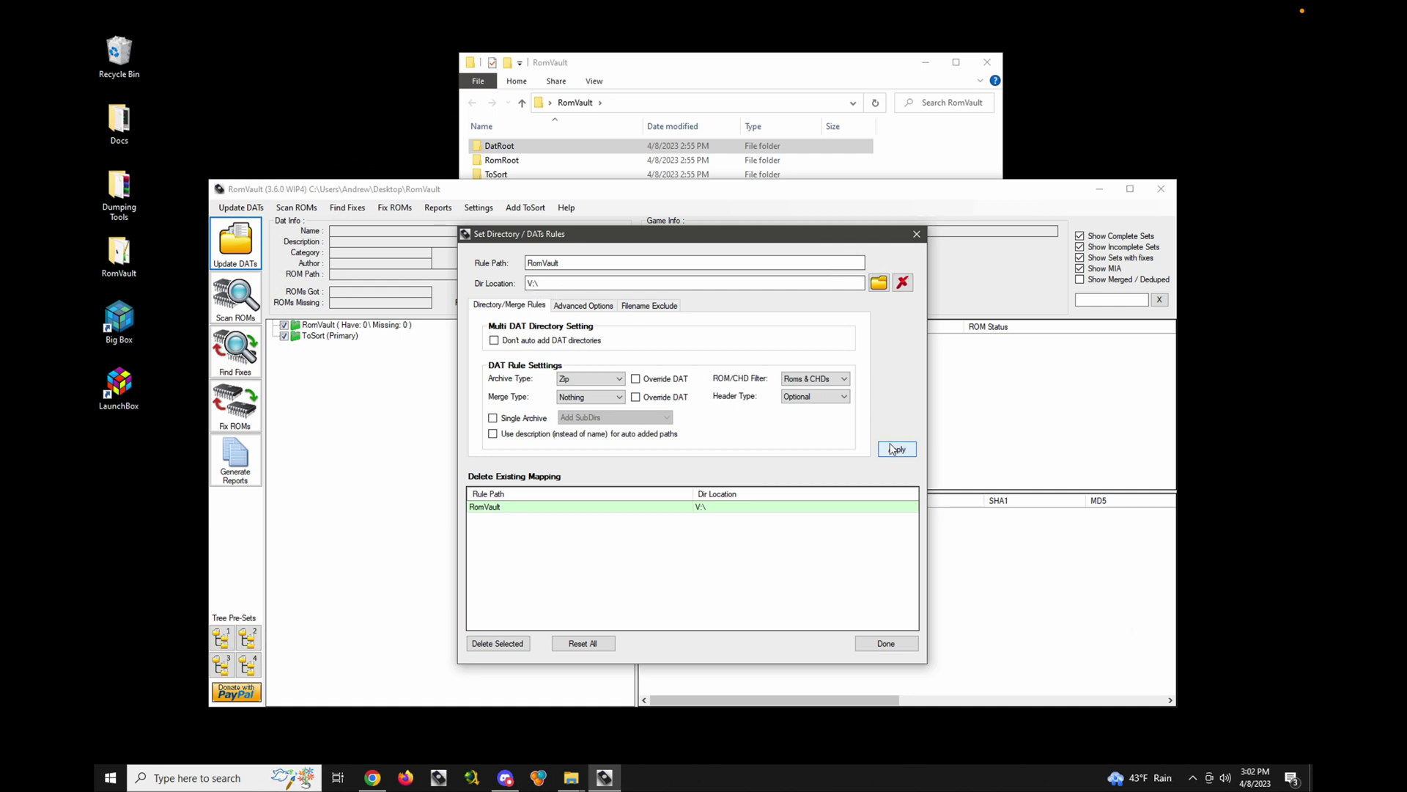
click(885, 644)
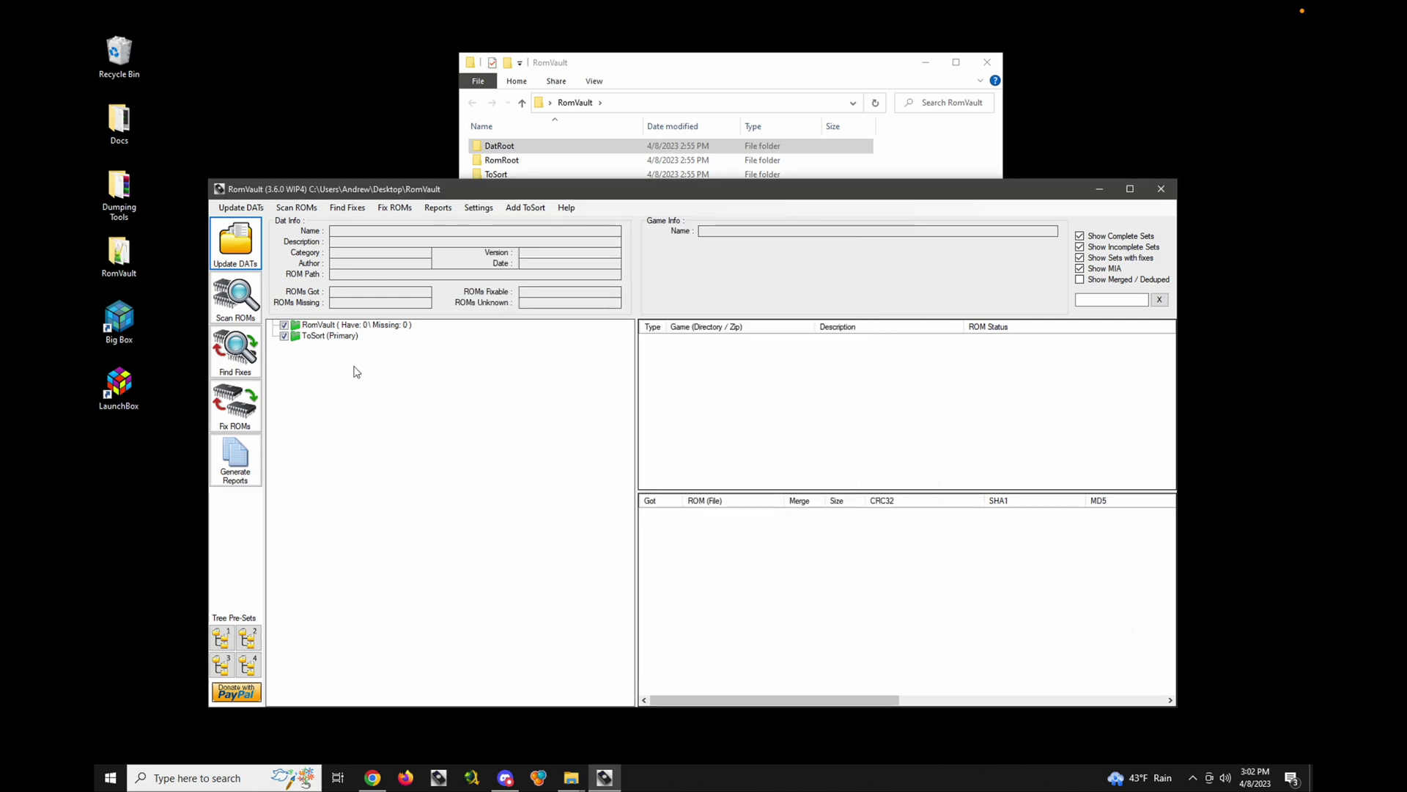
- Add the Unknown folder inside Unsorted on the Games network drive Y: as an additional ToSort directory
drag(571, 192, 579, 197)
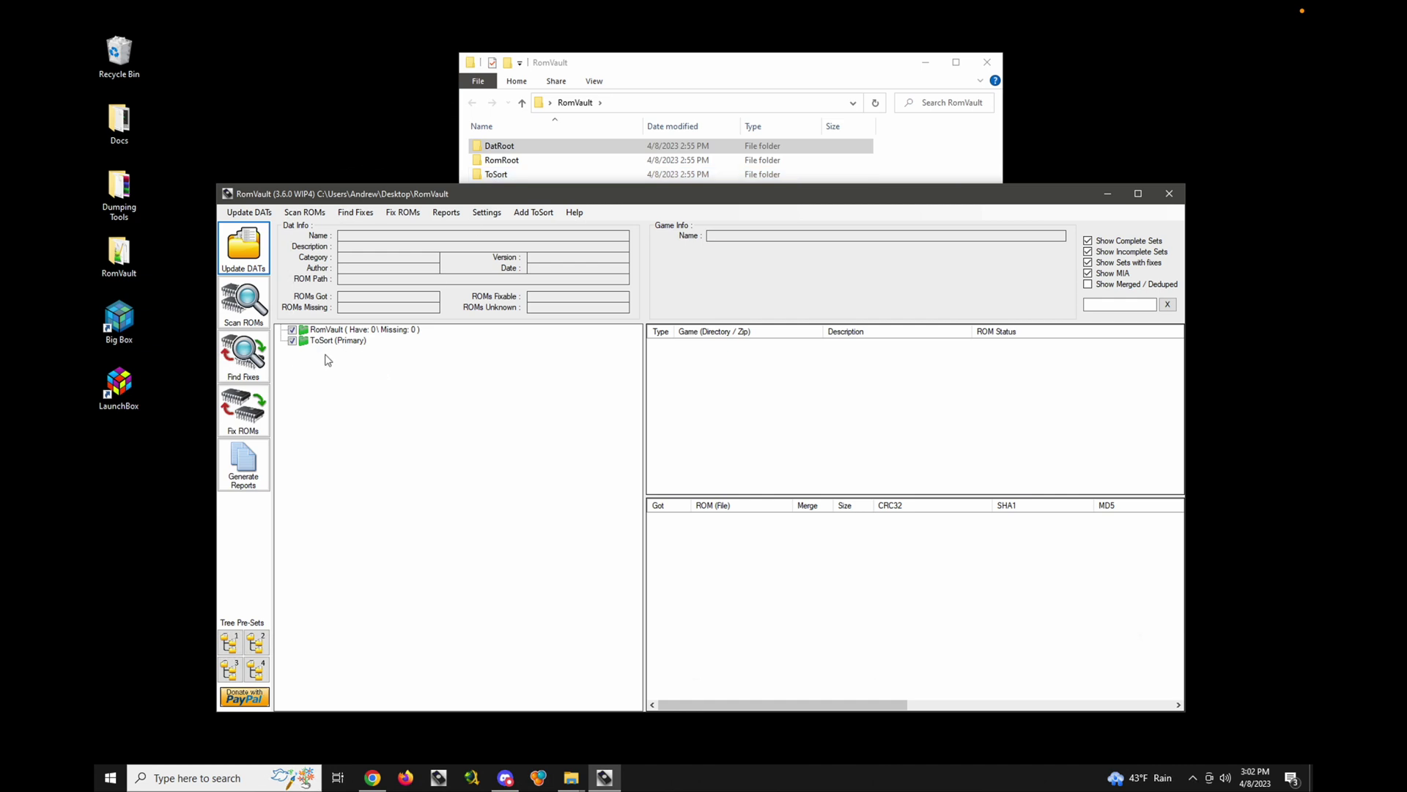
click(505, 176)
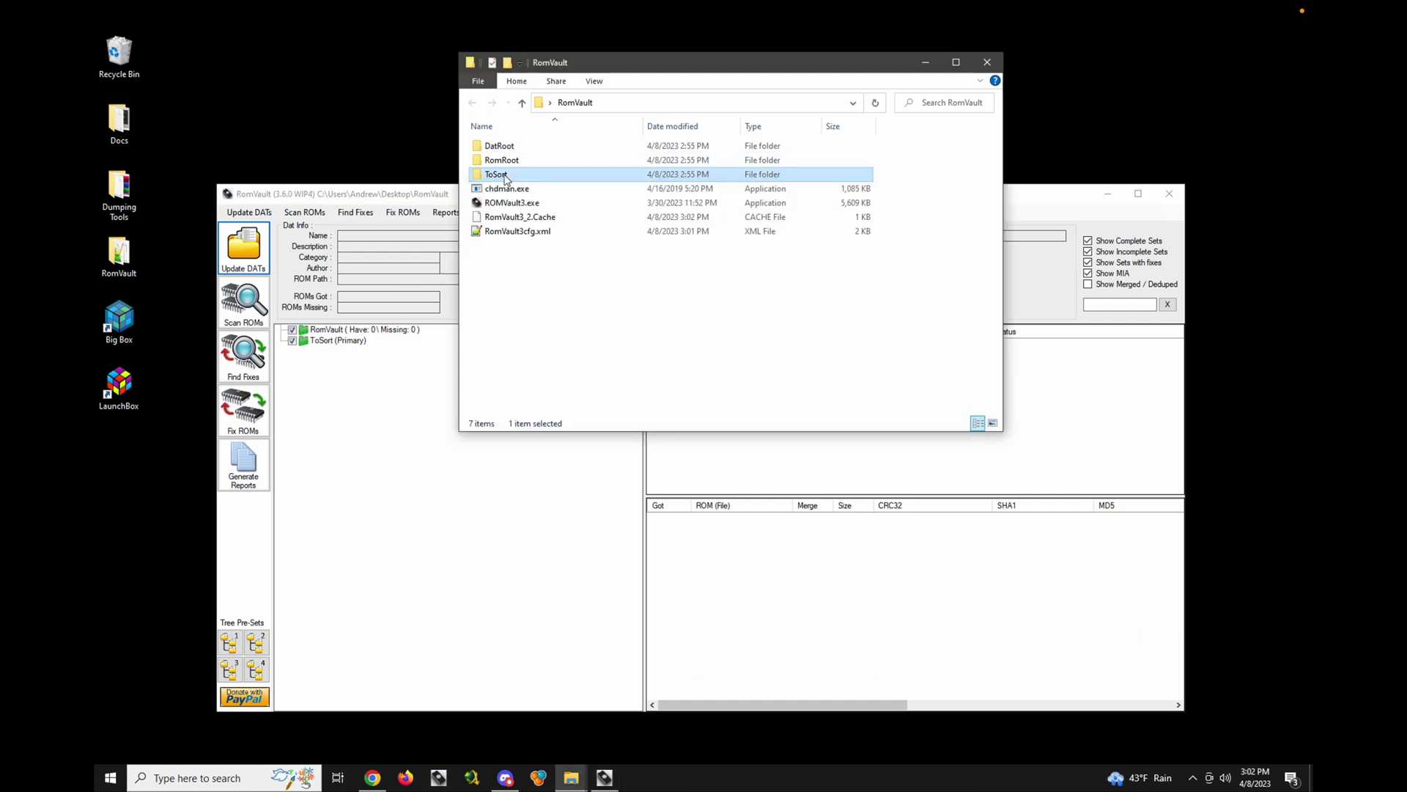
click(370, 455)
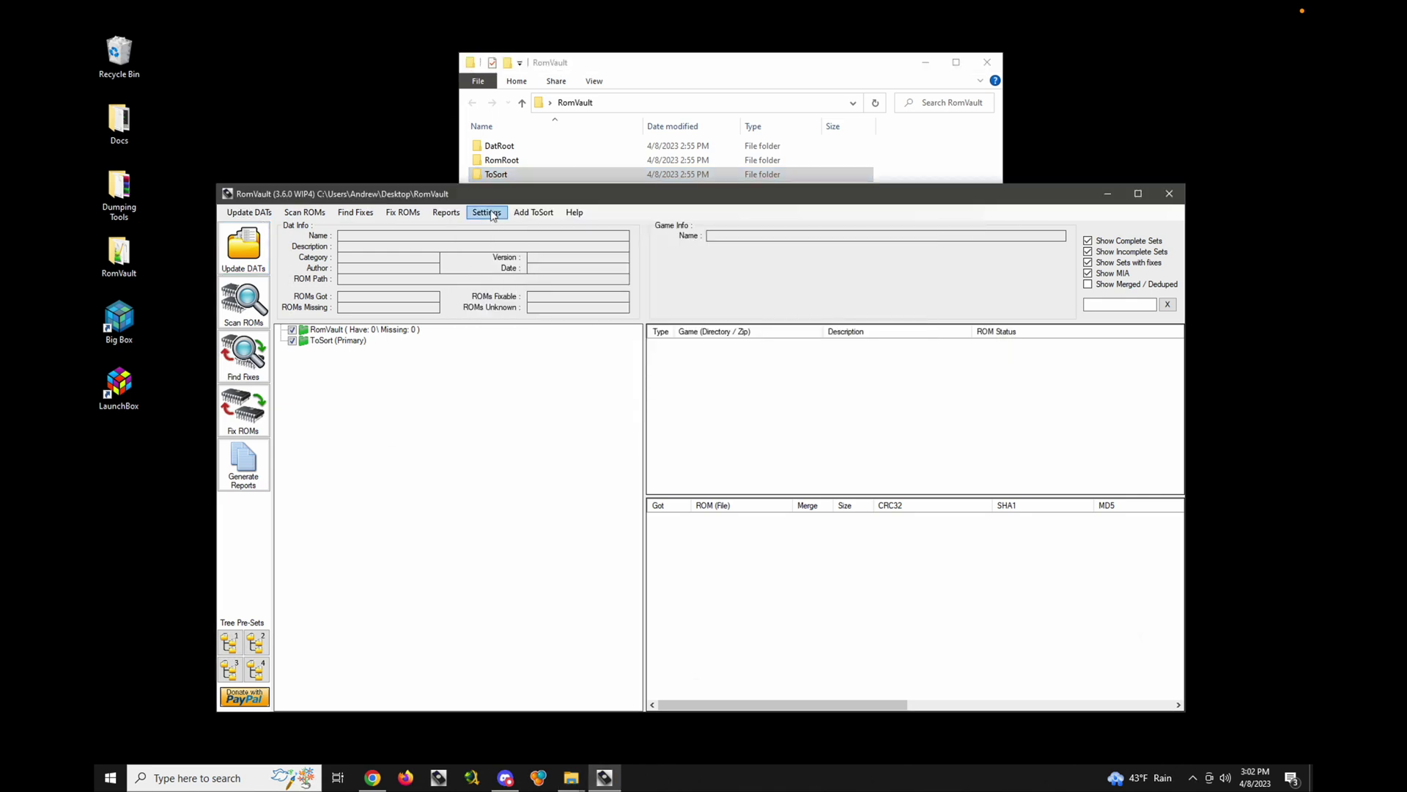
click(534, 212)
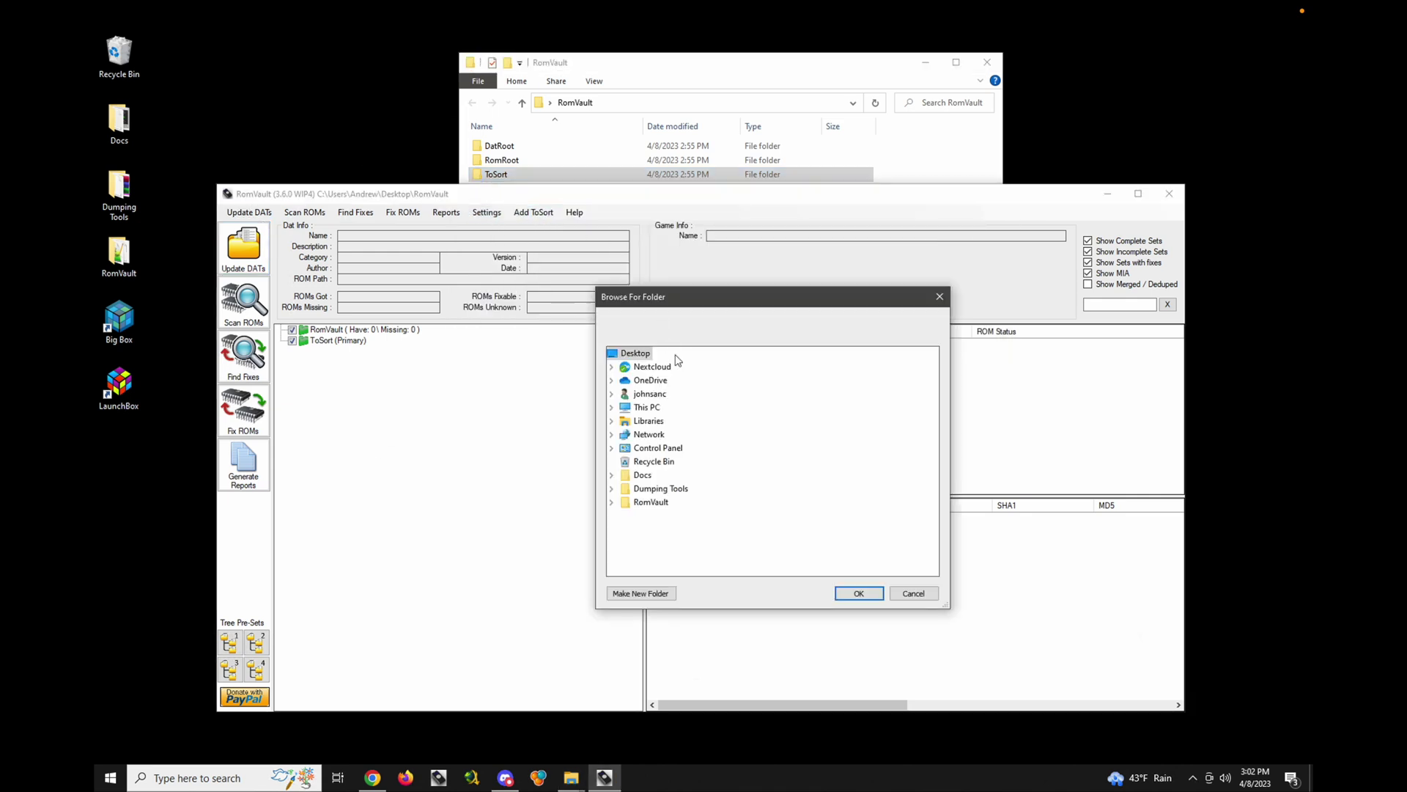
double_click(646, 407)
scroll(702, 441, down, 3)
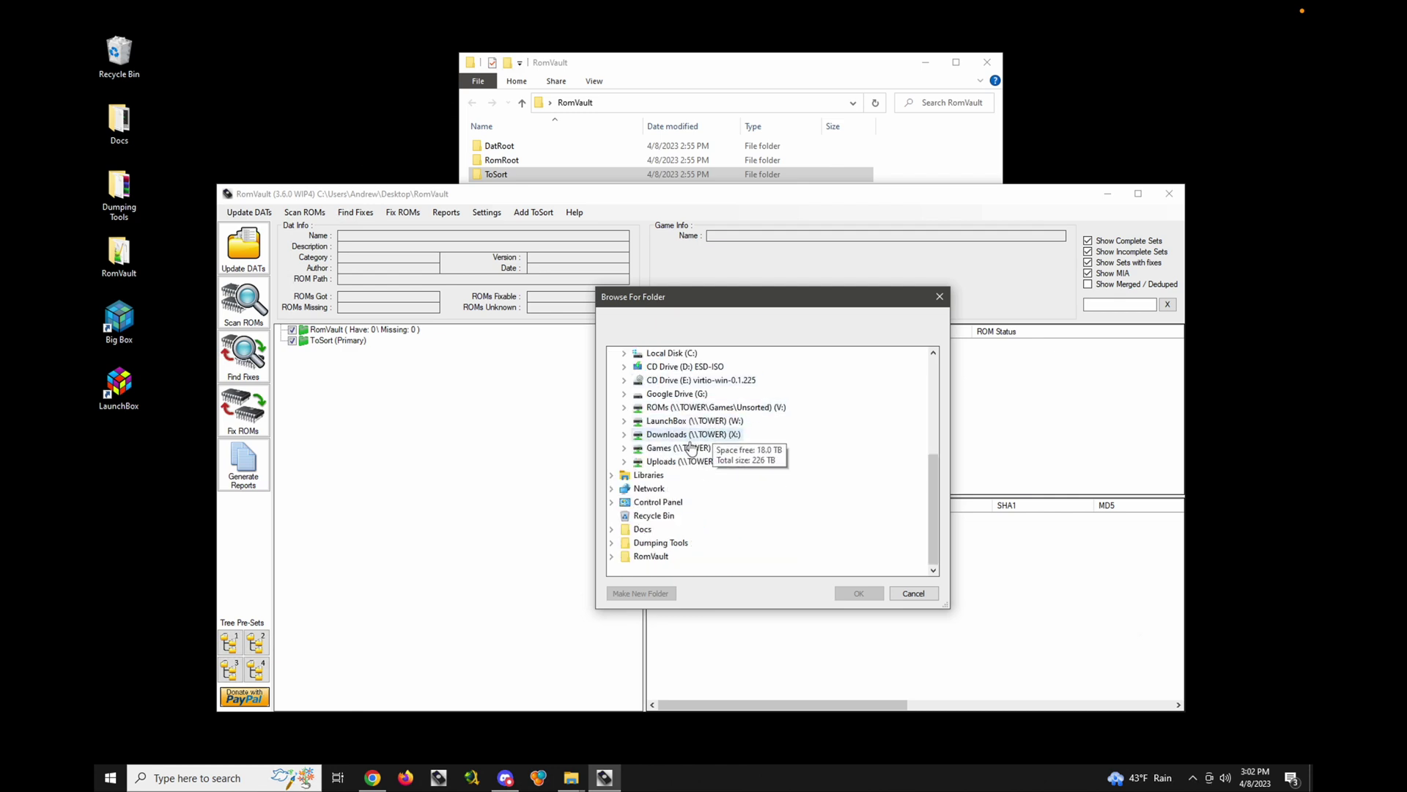
double_click(689, 447)
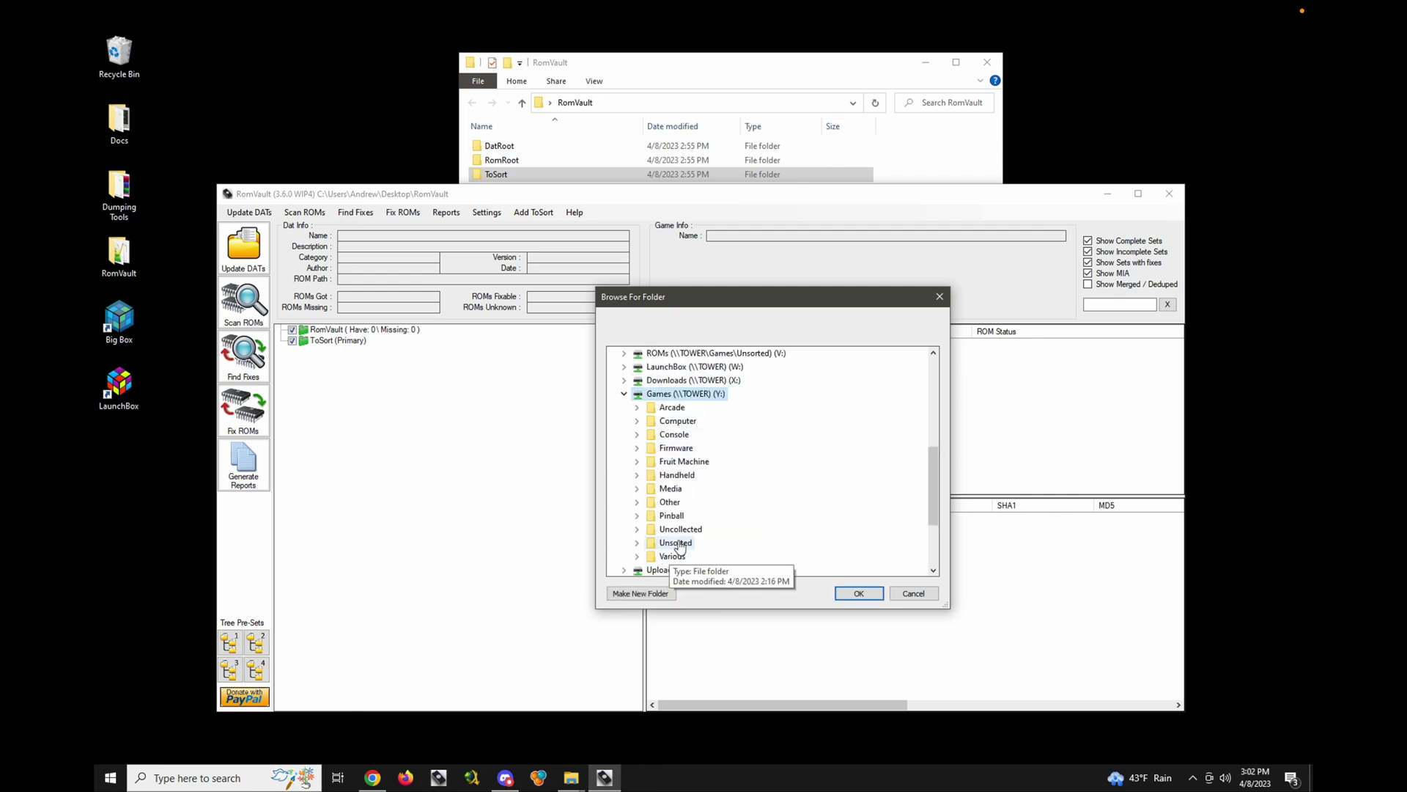
double_click(676, 543)
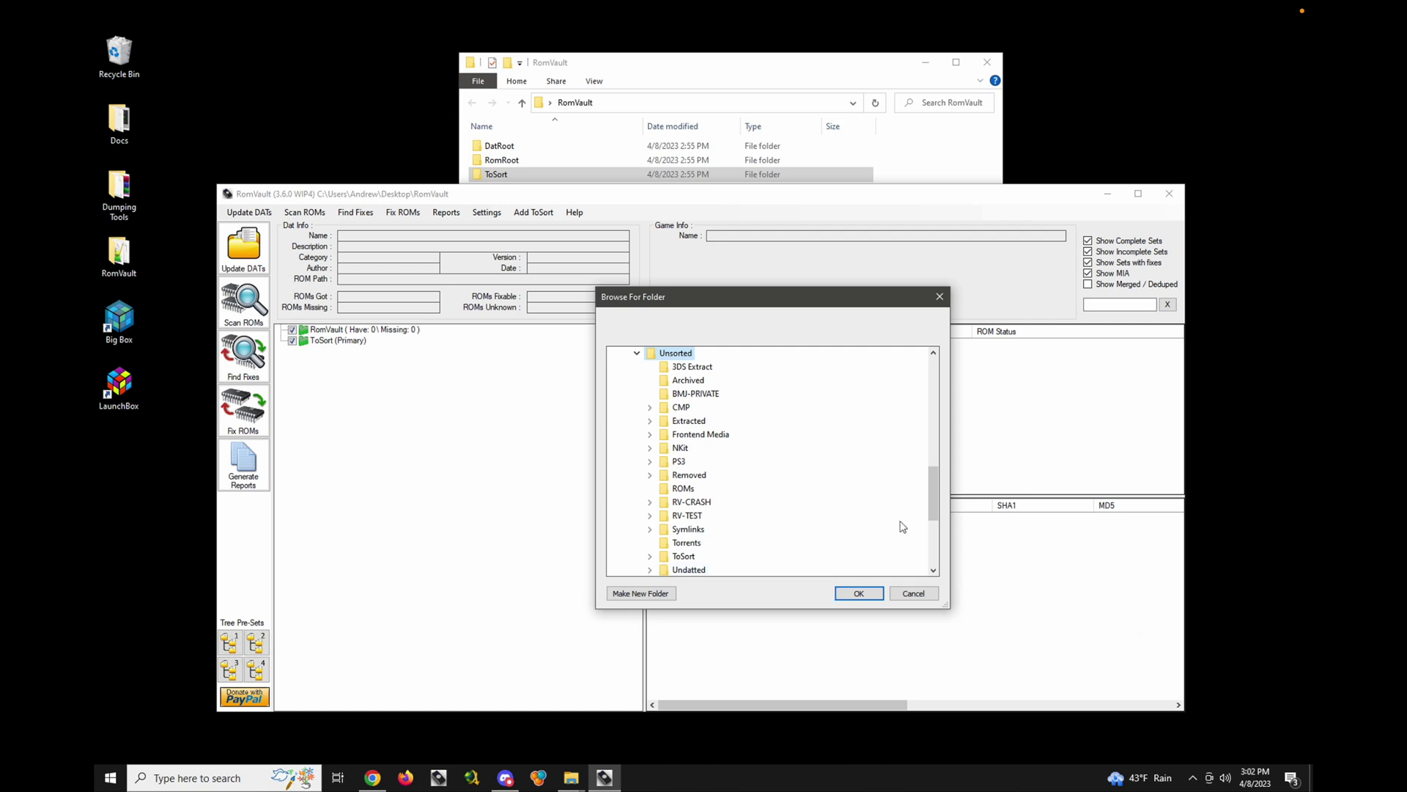
scroll(933, 503, down, 5)
double_click(700, 411)
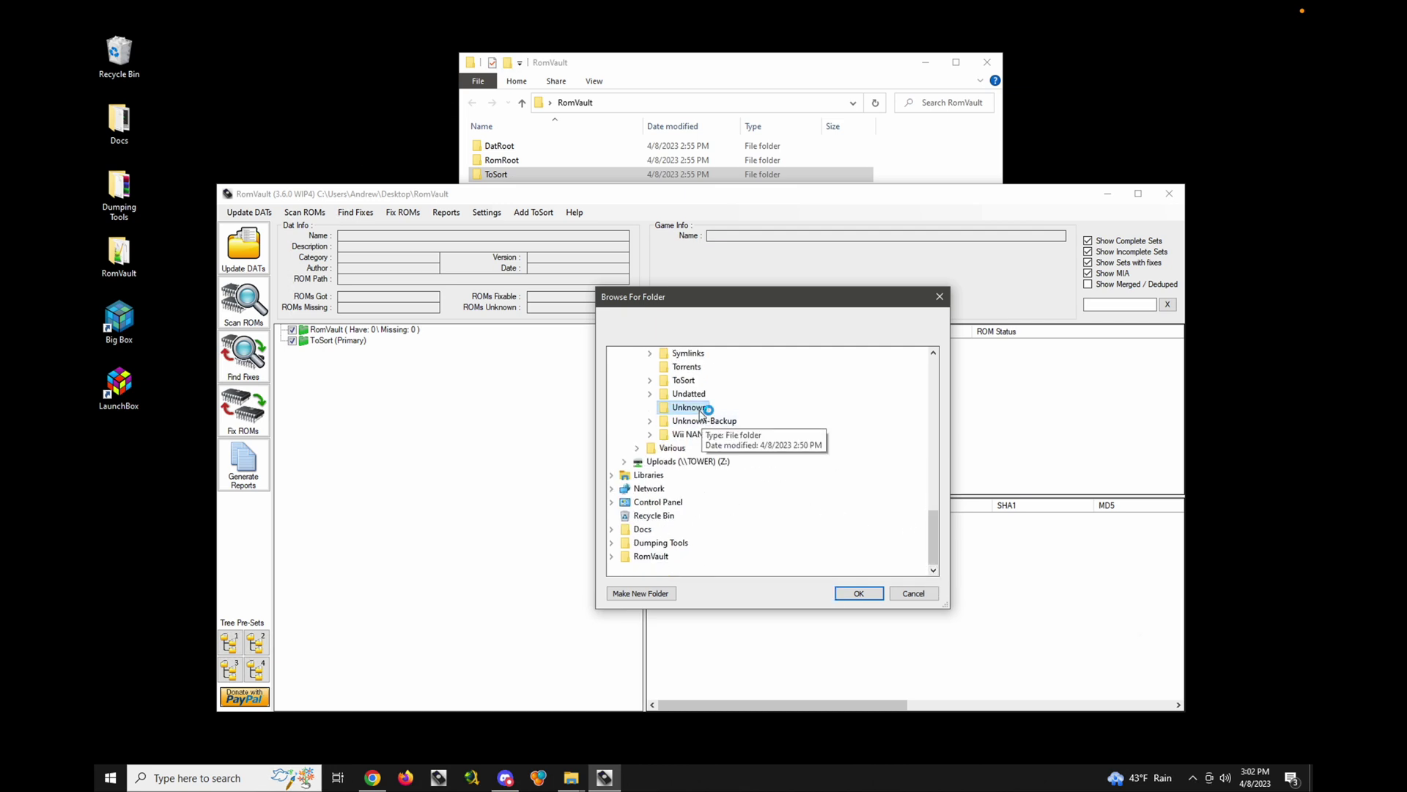
click(855, 595)
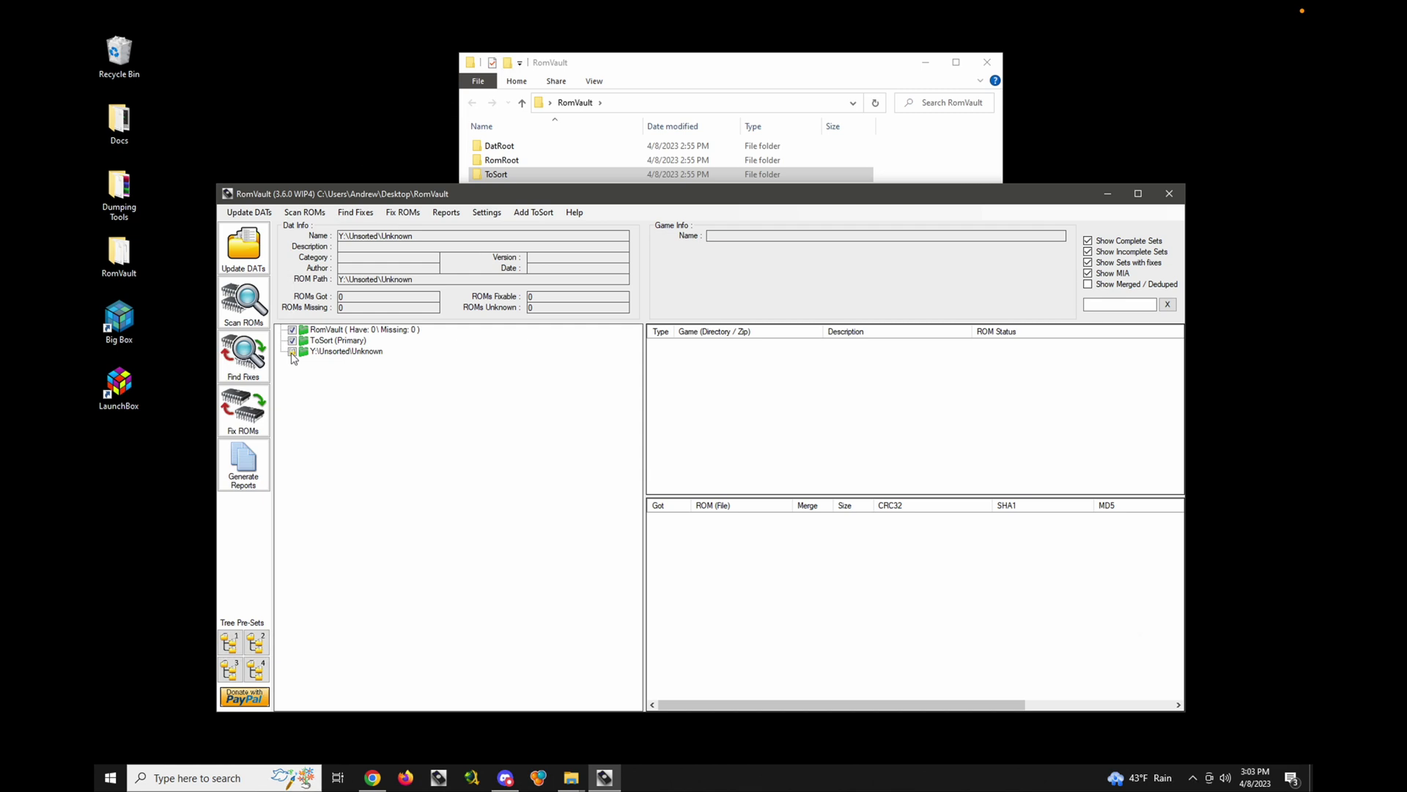
- Cycle the Y:\Unsorted\Unknown directory through its tick states in the directory tree
click(293, 352)
click(293, 351)
click(293, 352)
- Look inside the DatRoot folder and return to the RomVault program
click(527, 149)
double_click(527, 149)
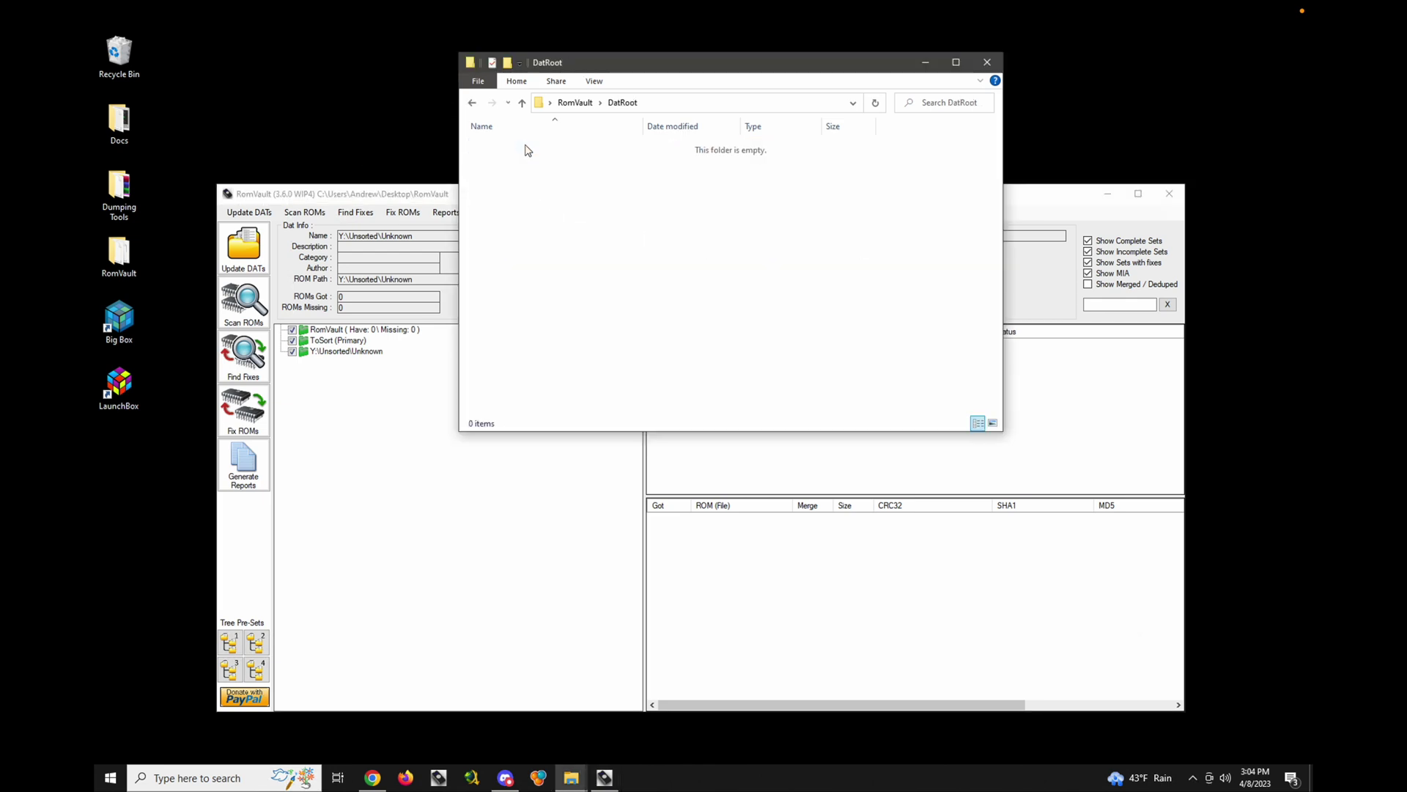
click(575, 103)
click(425, 198)
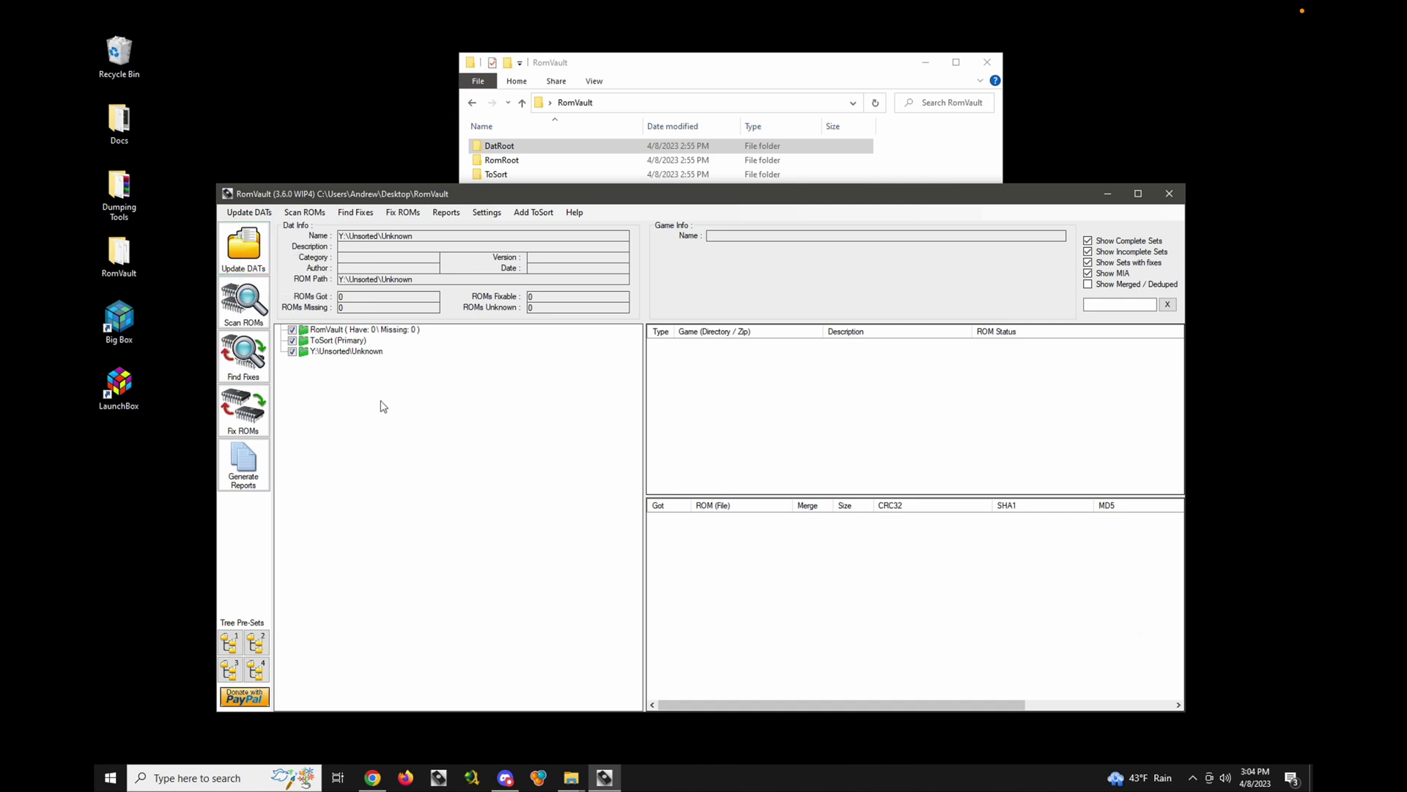
- Open the DATVault updater and expand the Emulators group to see its available DAT sets
click(251, 214)
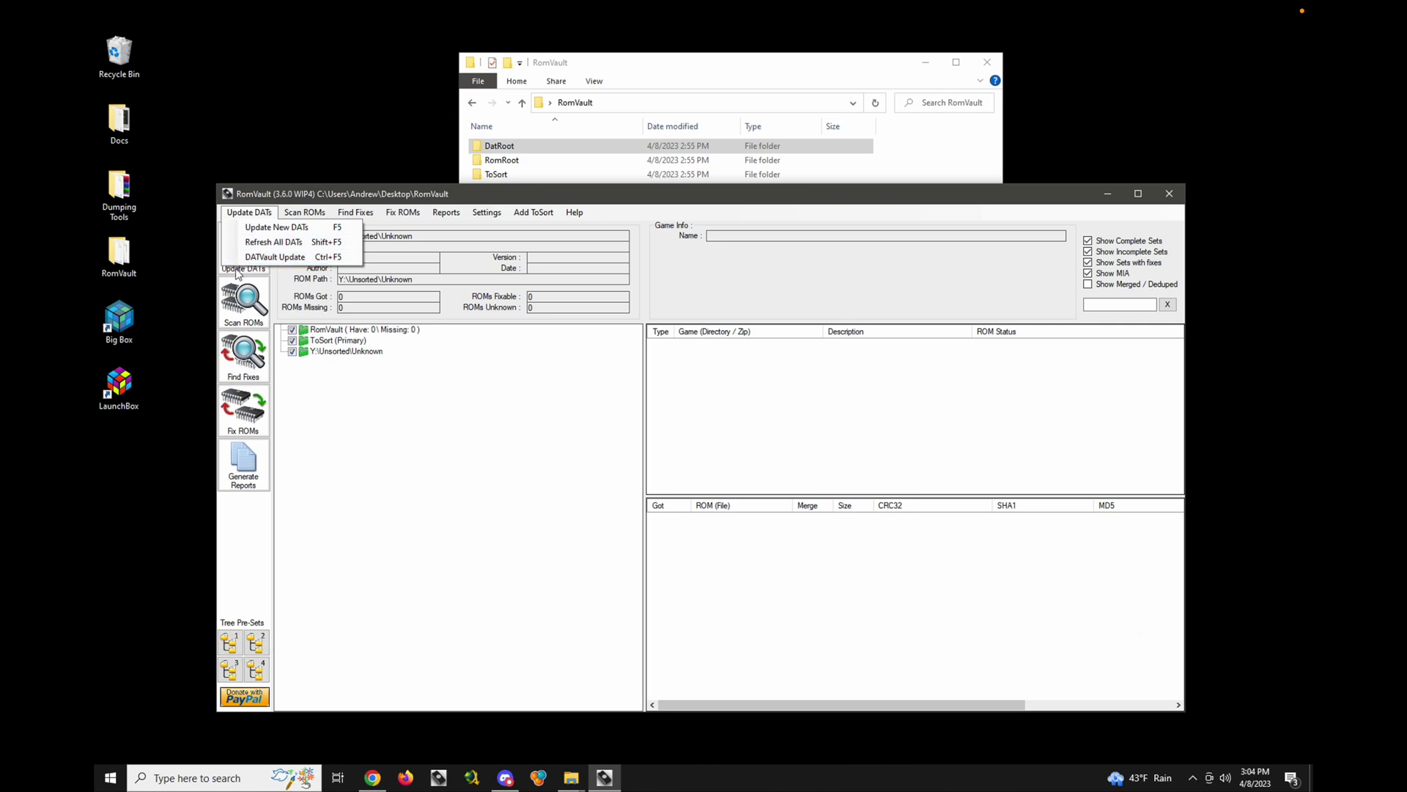
click(276, 255)
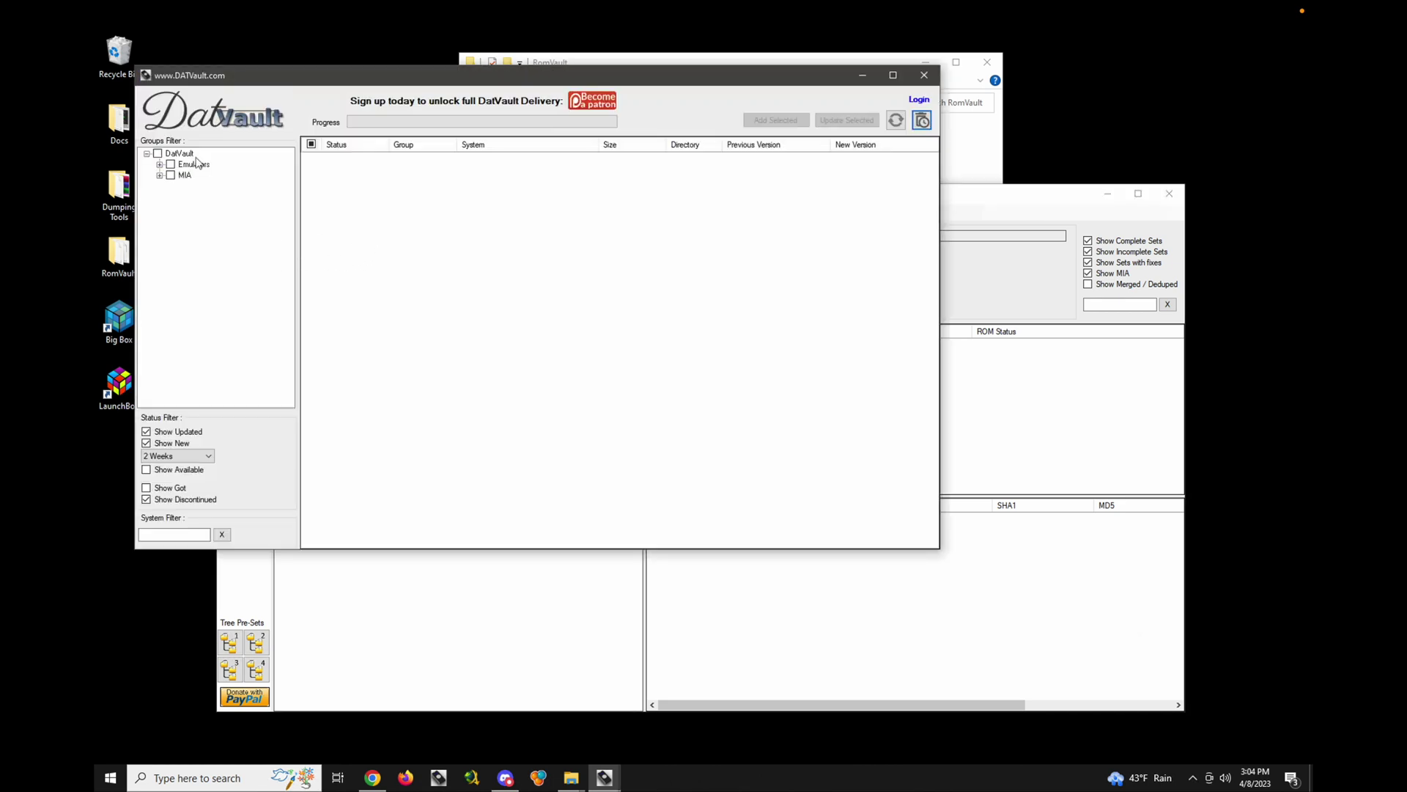
click(159, 164)
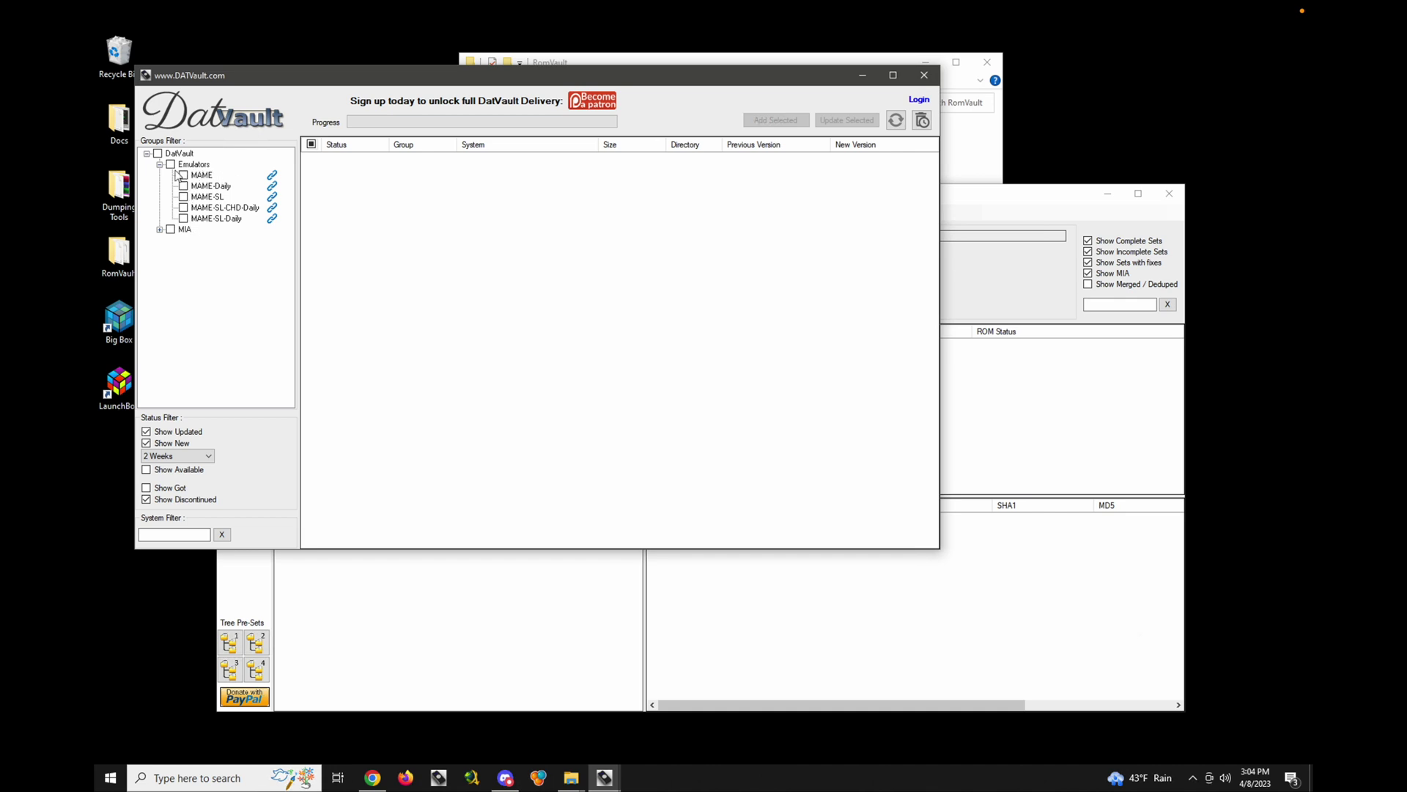
- Log in to DATVault by pasting the account key and updating it
click(918, 101)
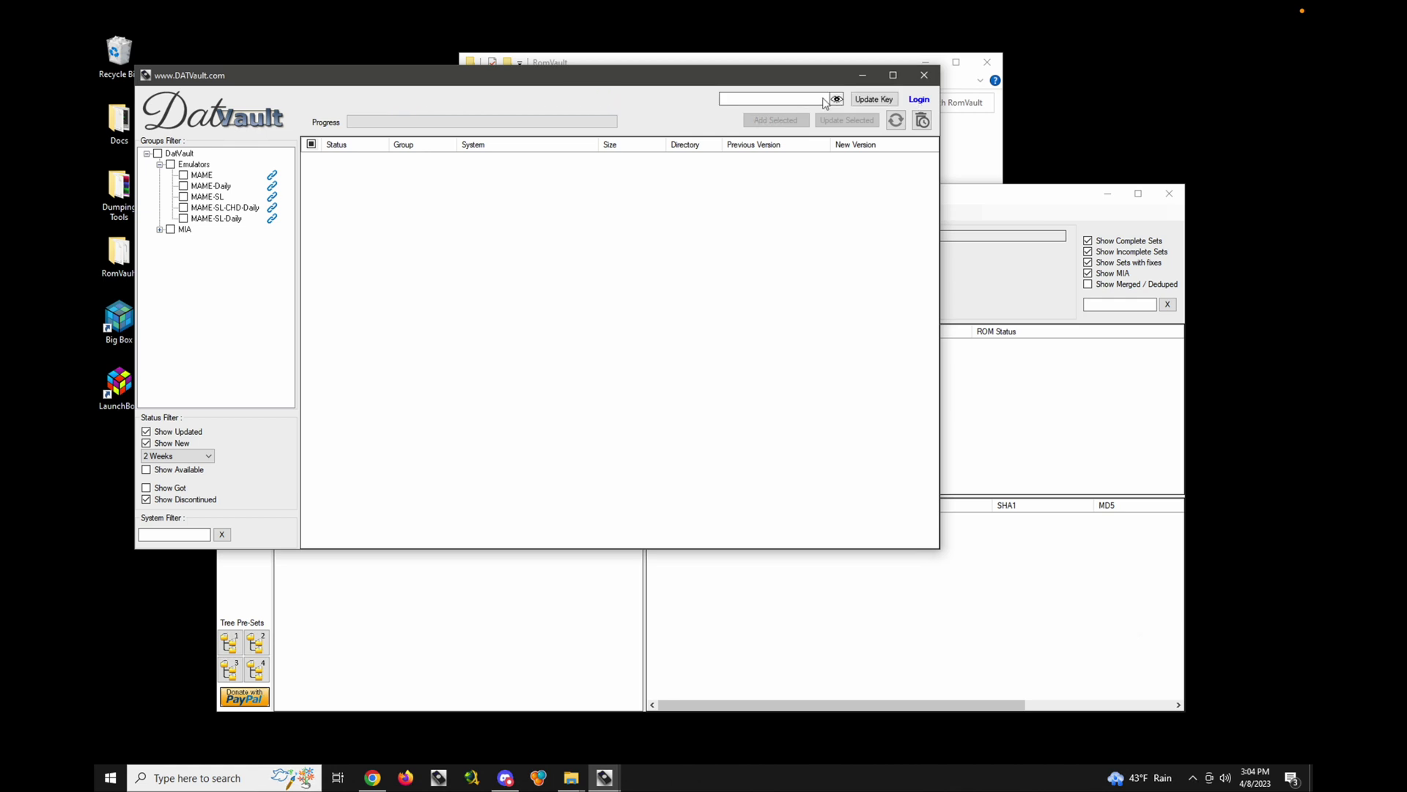
key(ctrl+v)
click(878, 101)
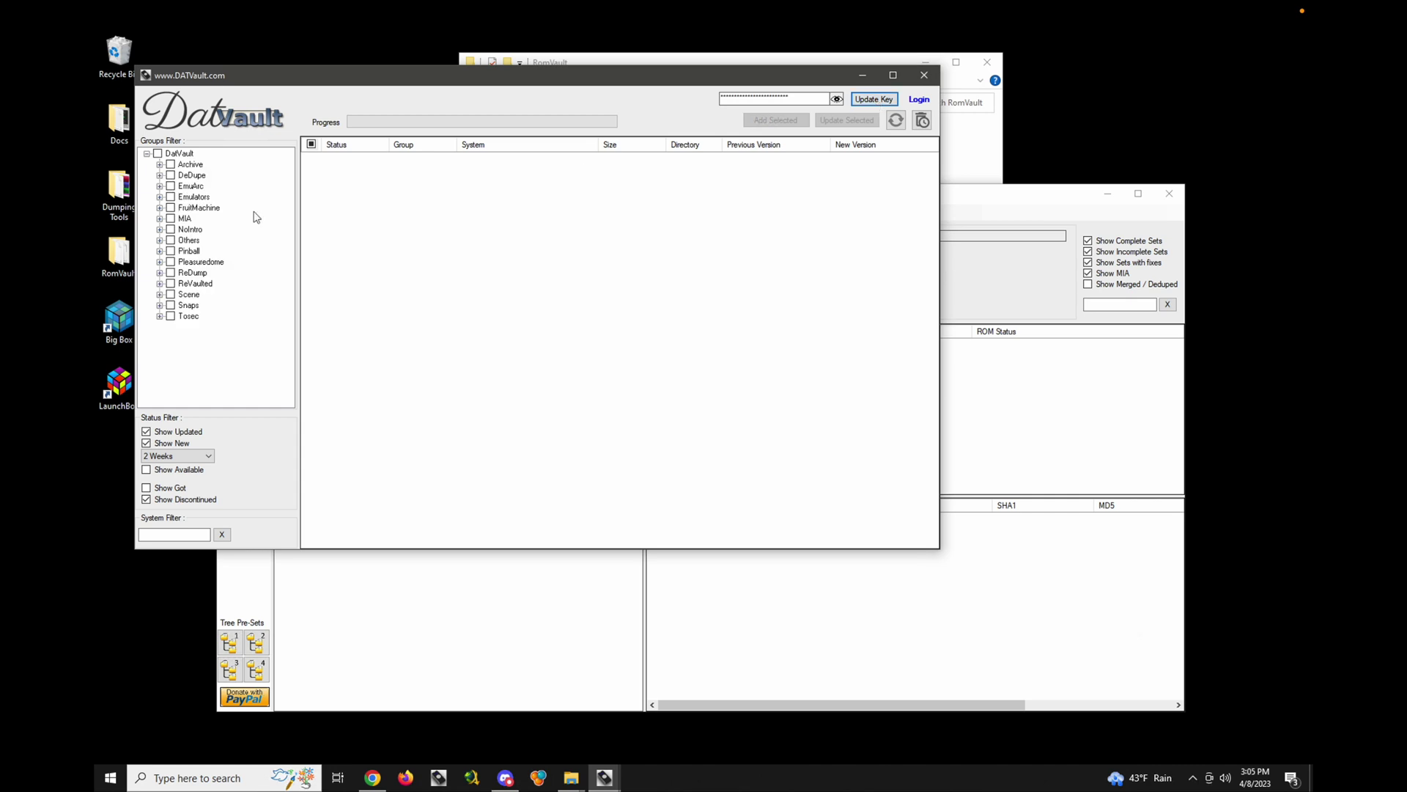
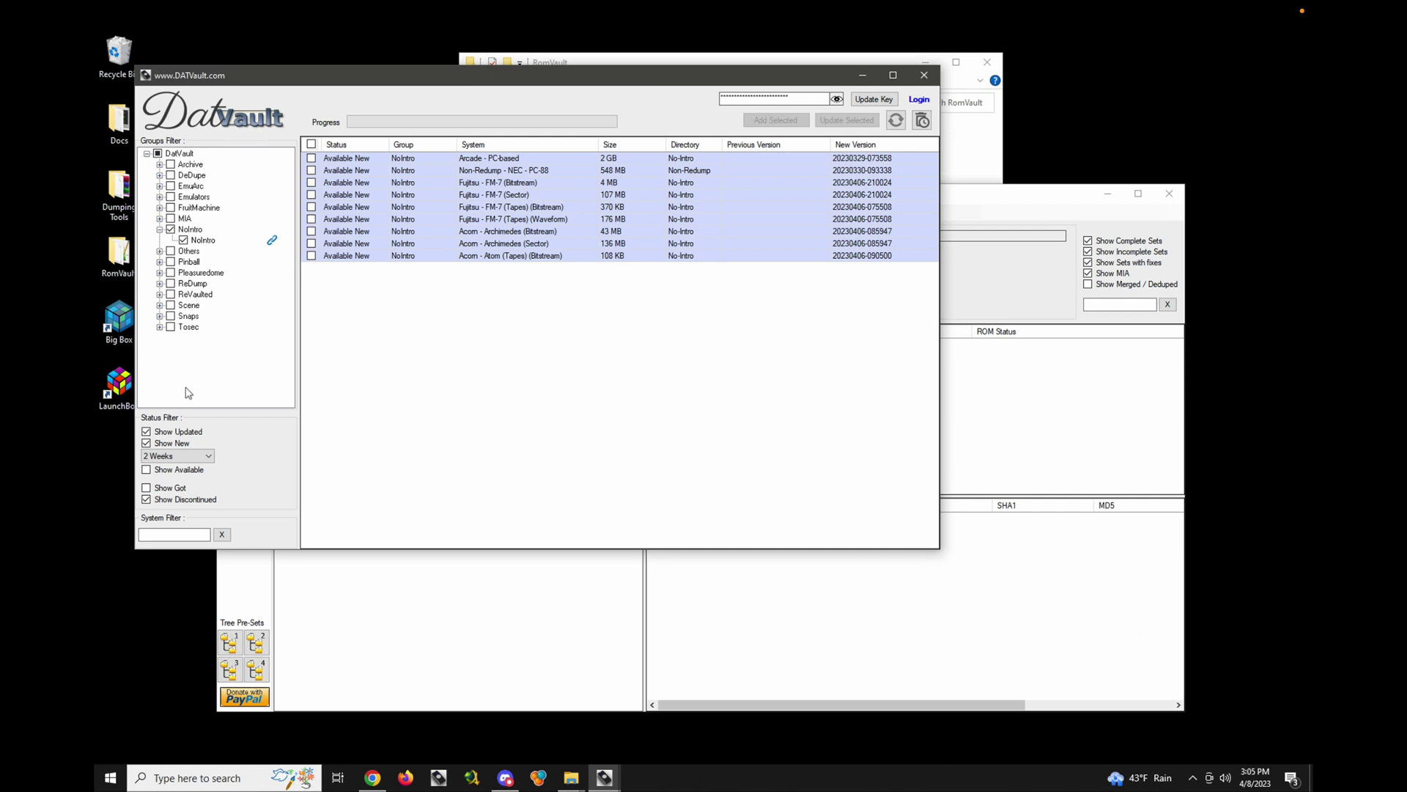
- List all available NoIntro DATs and mark the Atari - 2600 DAT for adding
click(146, 469)
scroll(534, 211, down, 15)
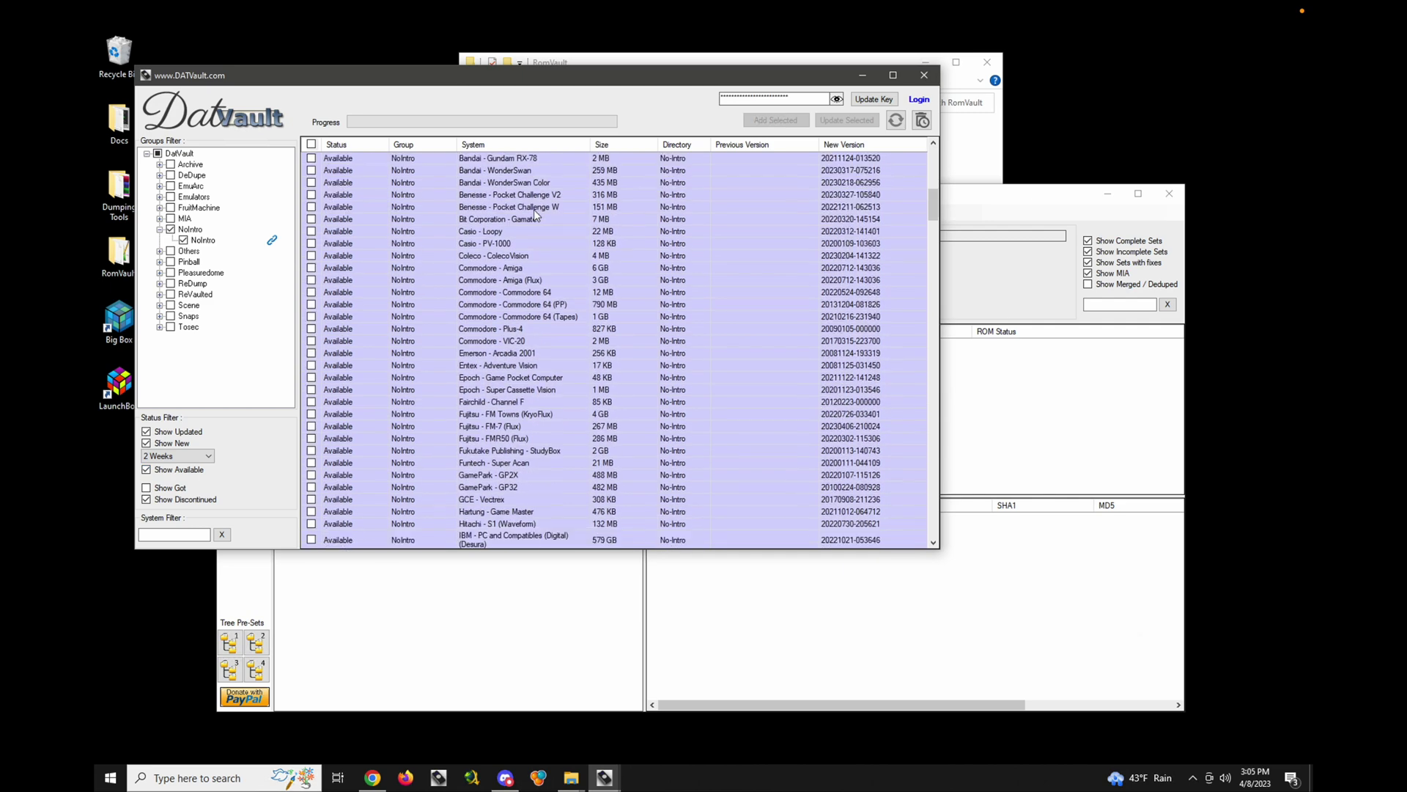
scroll(534, 209, up, 15)
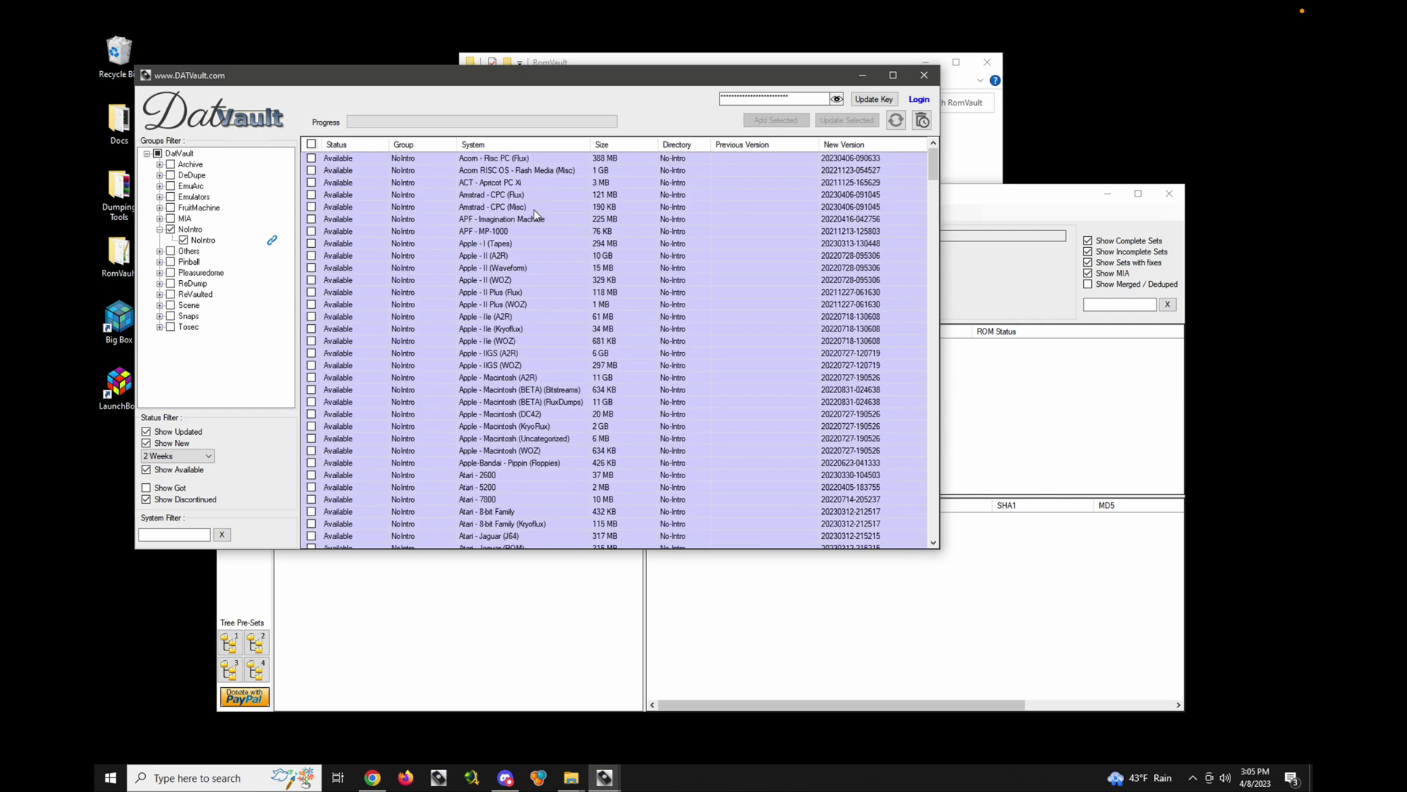
scroll(531, 220, down, 1)
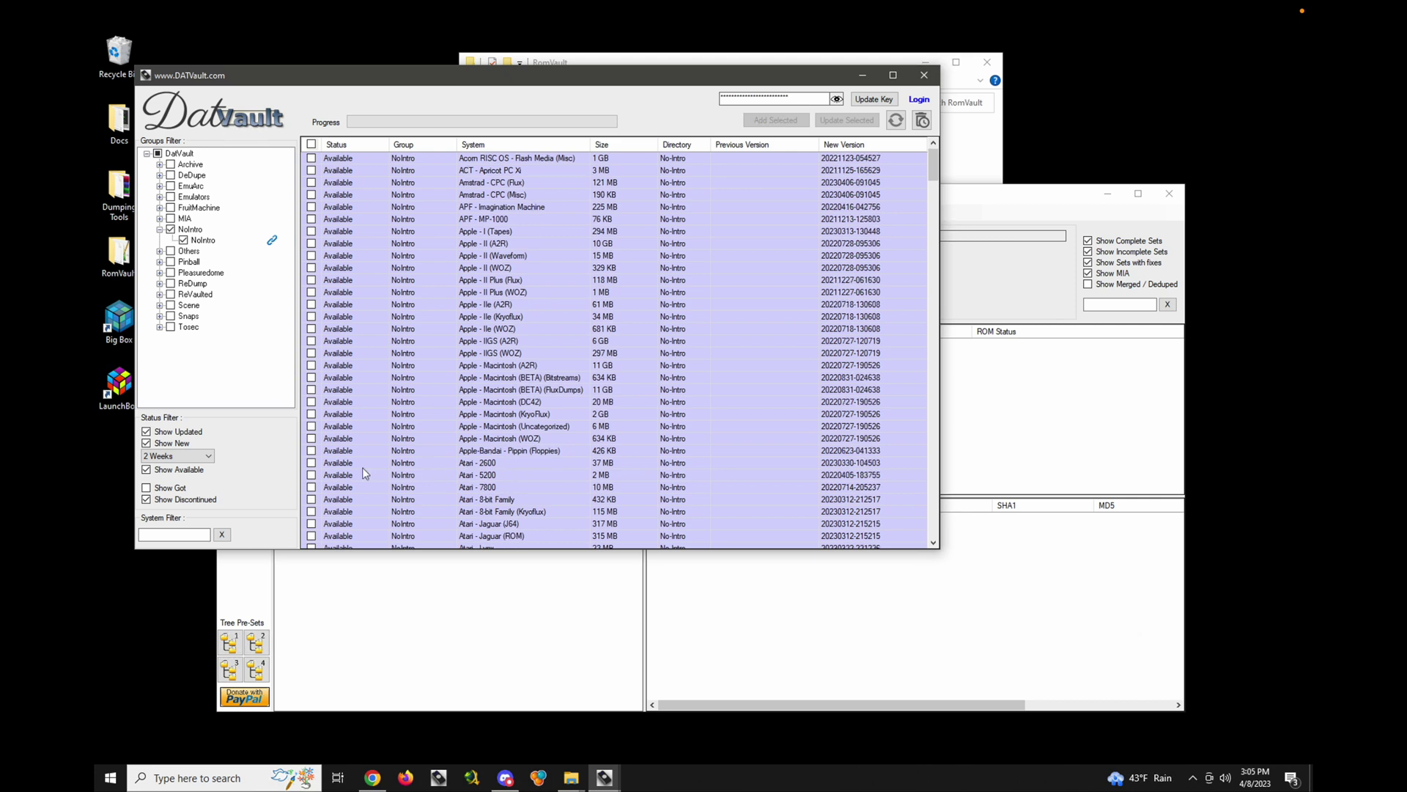
click(311, 464)
scroll(469, 434, up, 1)
scroll(440, 422, down, 2)
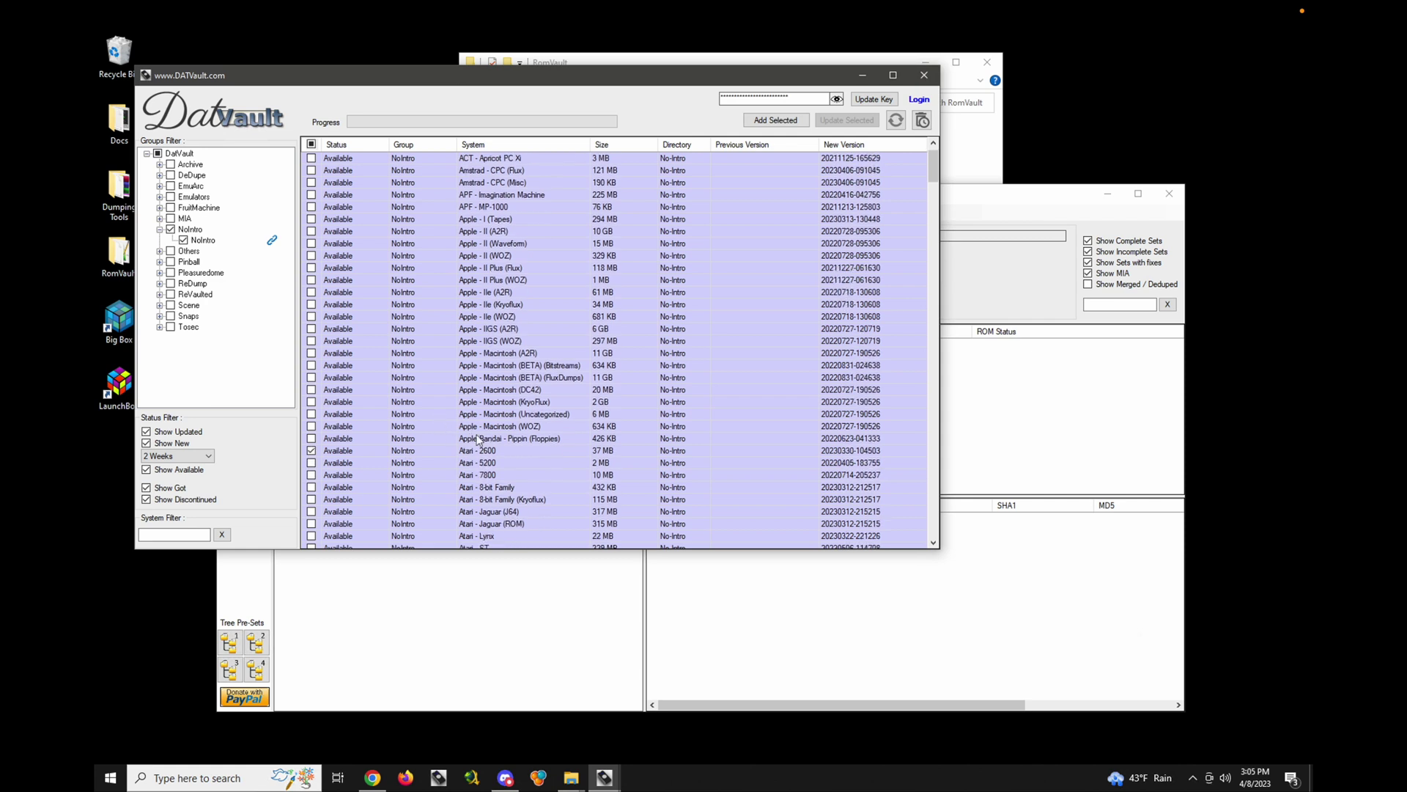
- Find the Sega - Game Gear DAT in the NoIntro list and mark it for adding
scroll(464, 459, down, 4)
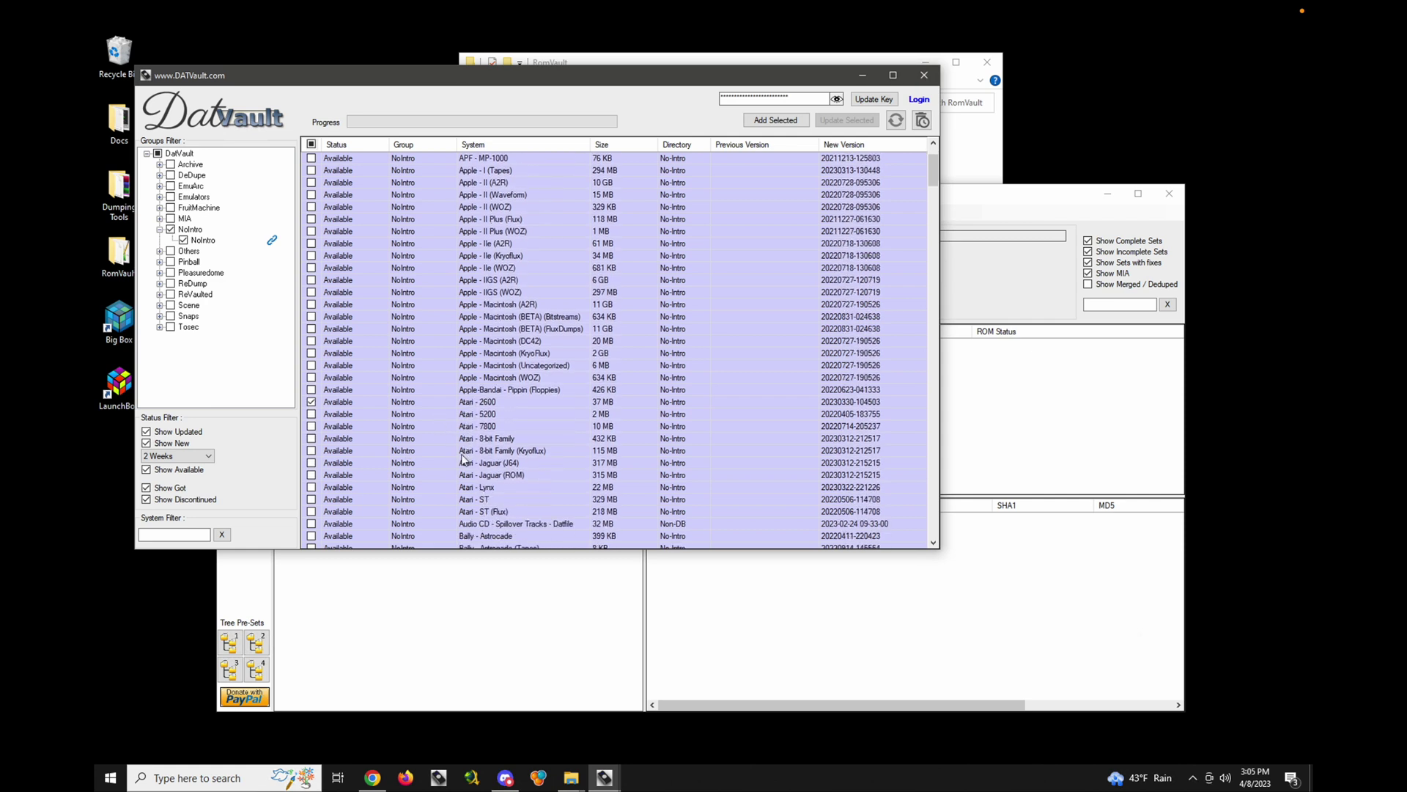
scroll(433, 420, down, 9)
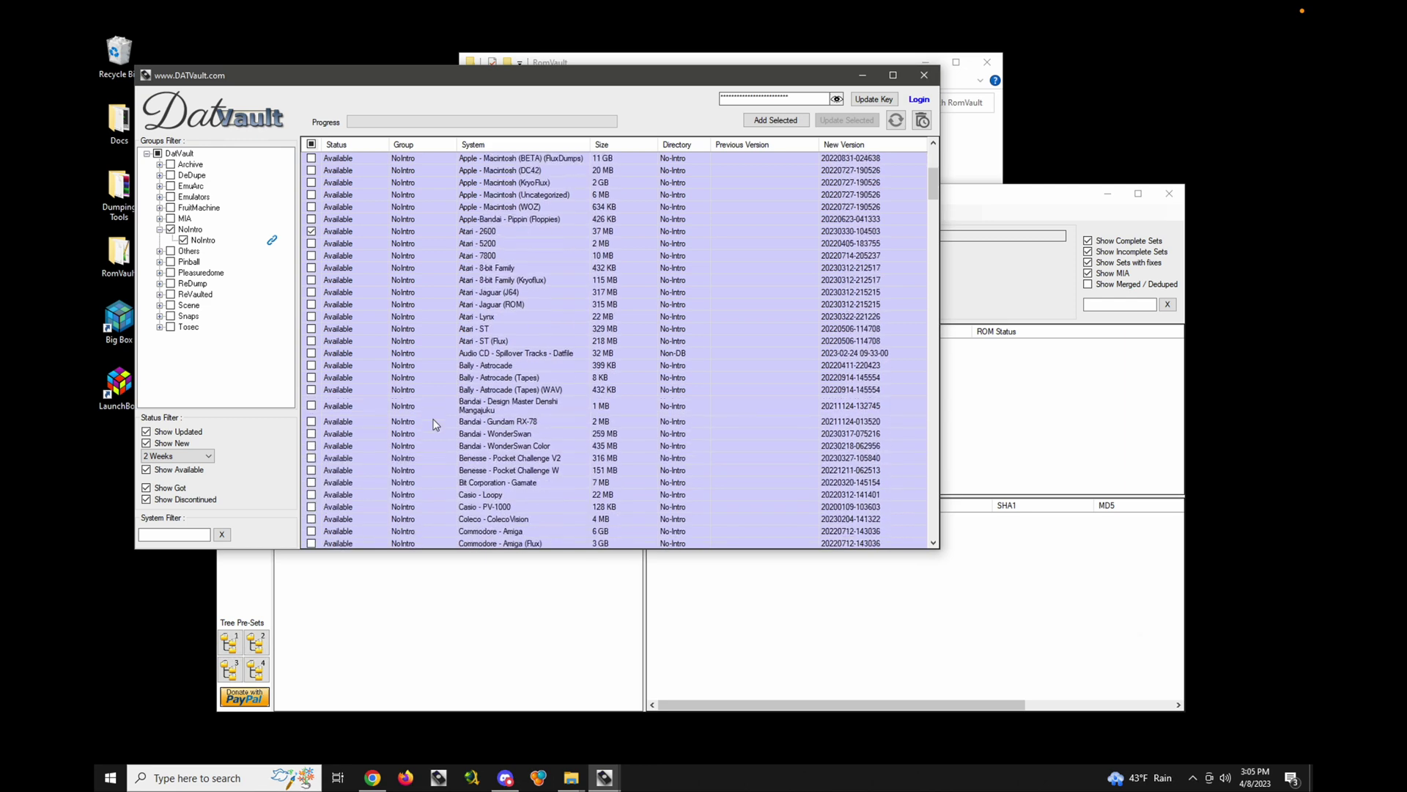
scroll(436, 423, down, 20)
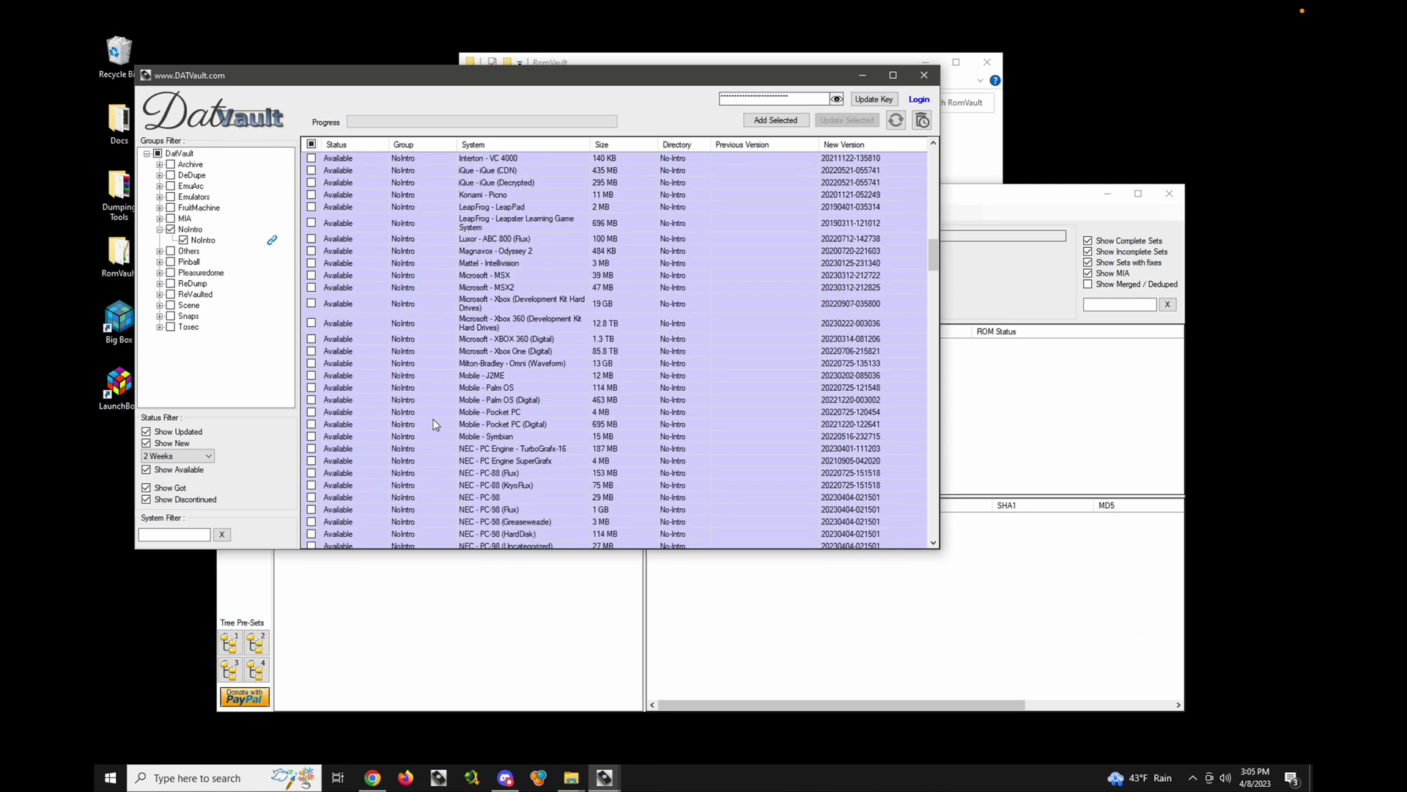
scroll(436, 424, down, 20)
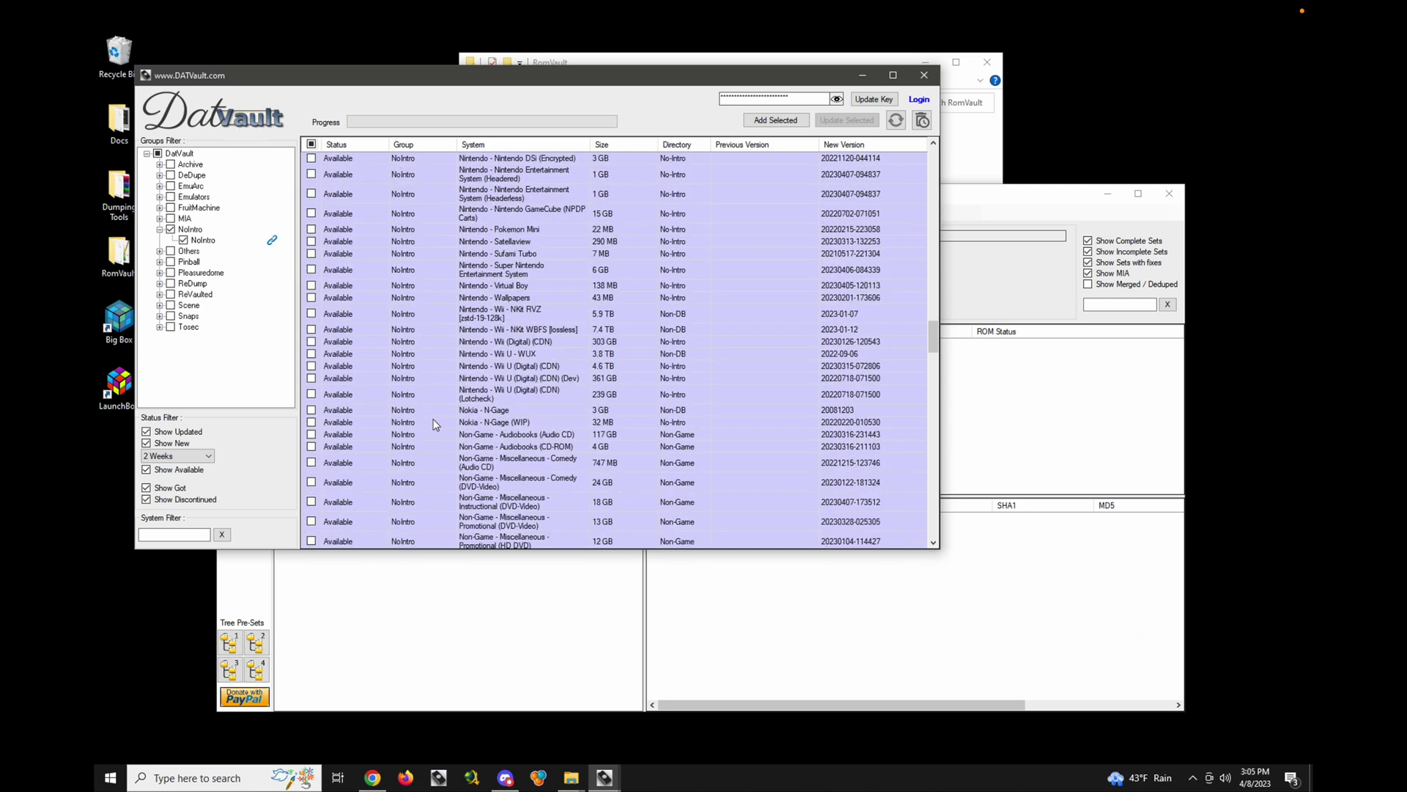
scroll(436, 424, down, 20)
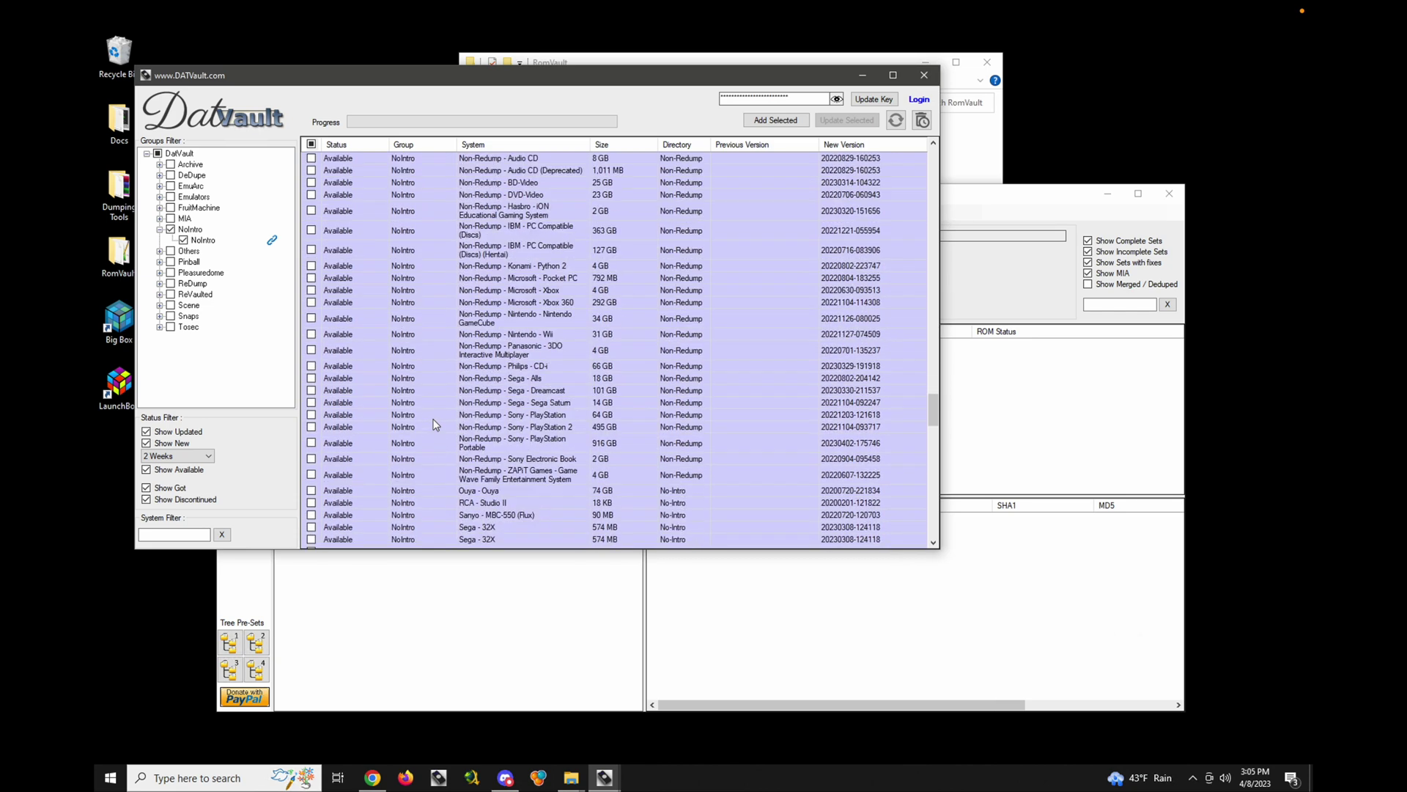
scroll(436, 423, down, 5)
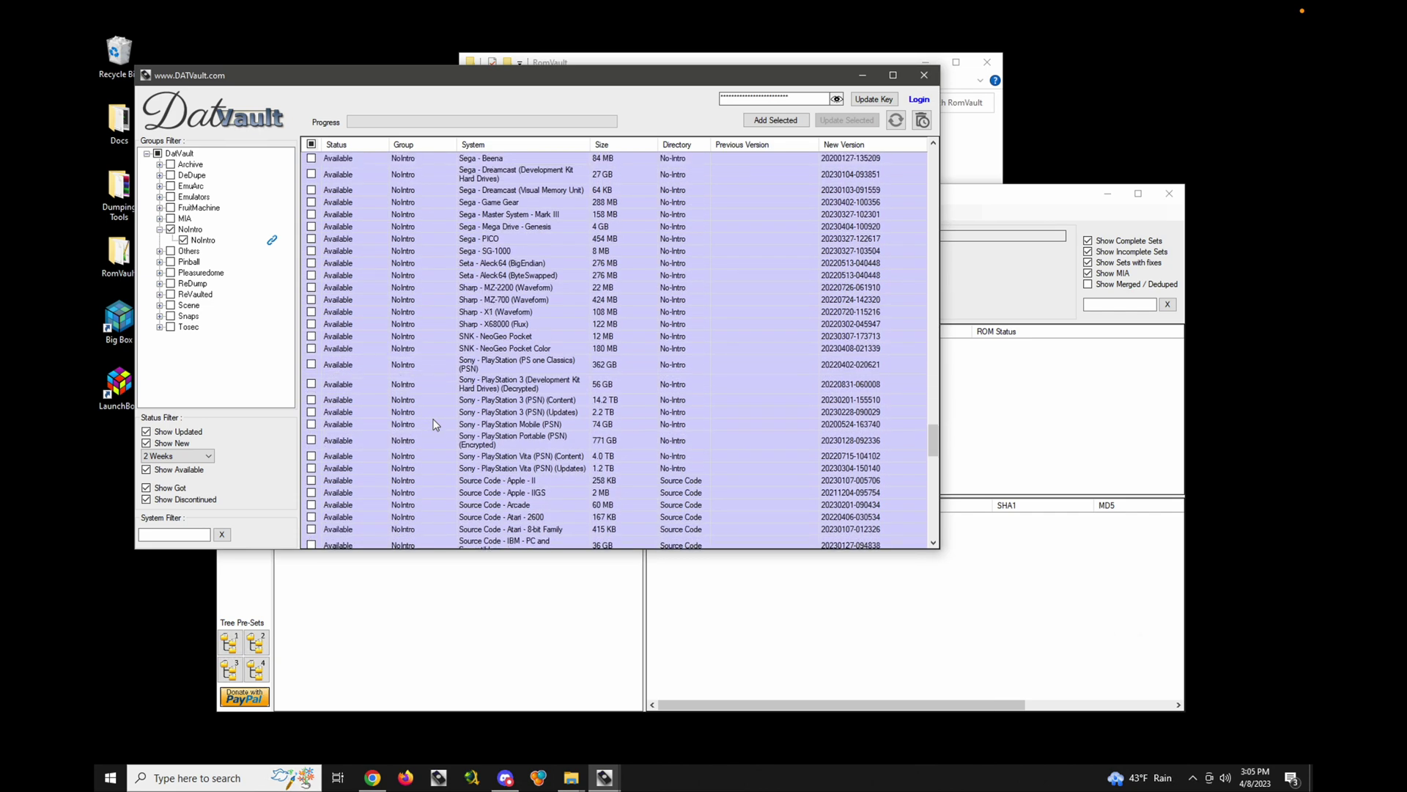
scroll(436, 423, up, 3)
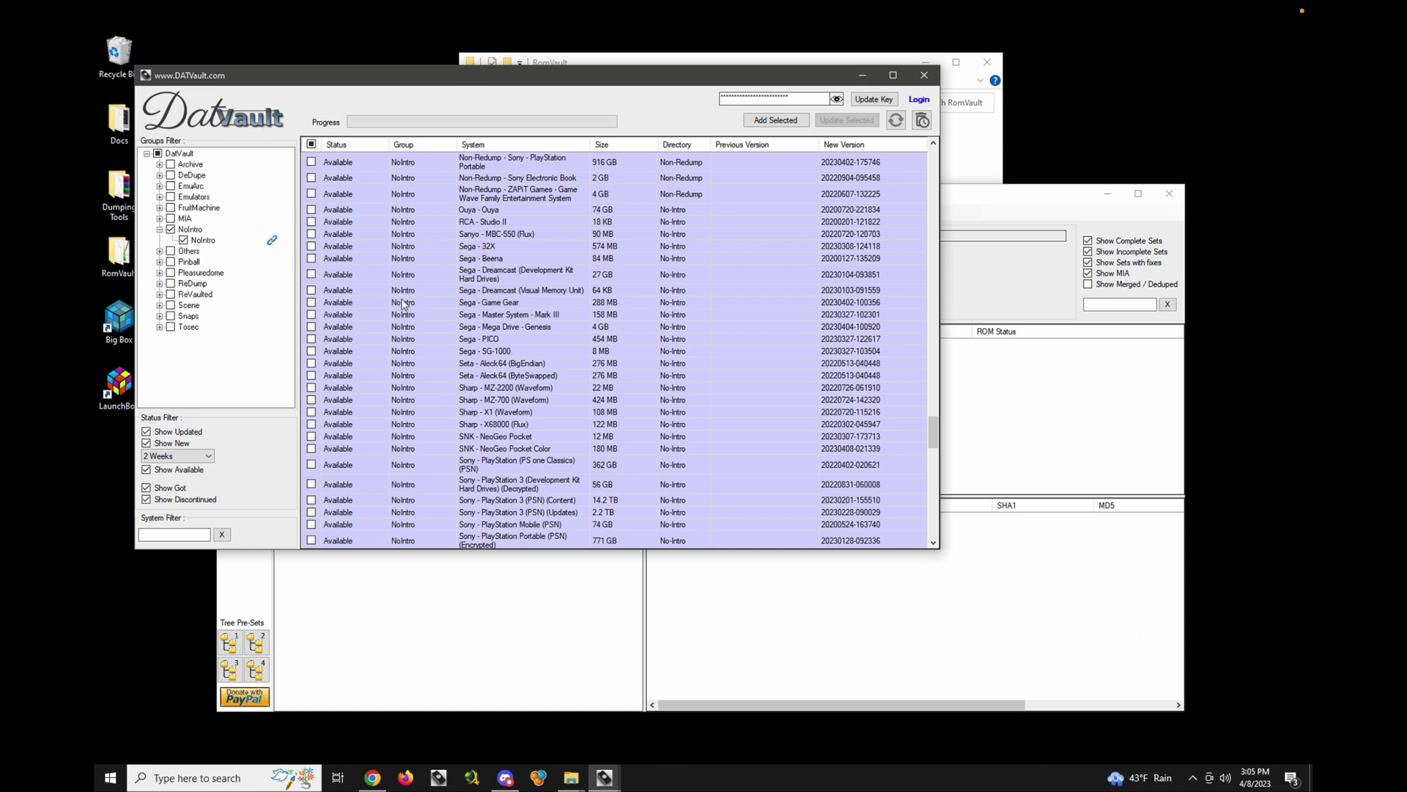
click(311, 302)
- Add the selected DATs to DatRoot using default sub directories and JSON seeds, and close DATVault
click(785, 121)
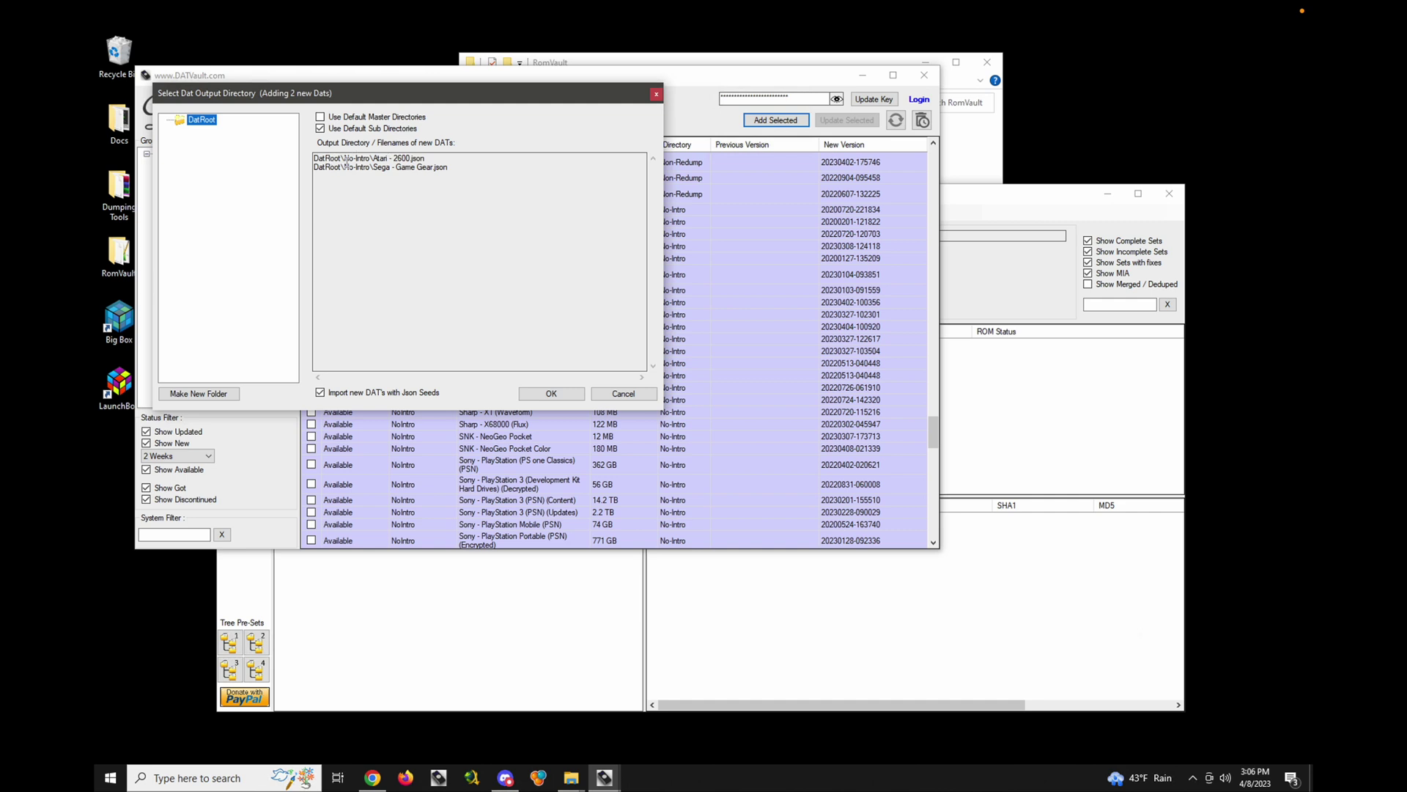
click(359, 394)
click(320, 394)
click(555, 396)
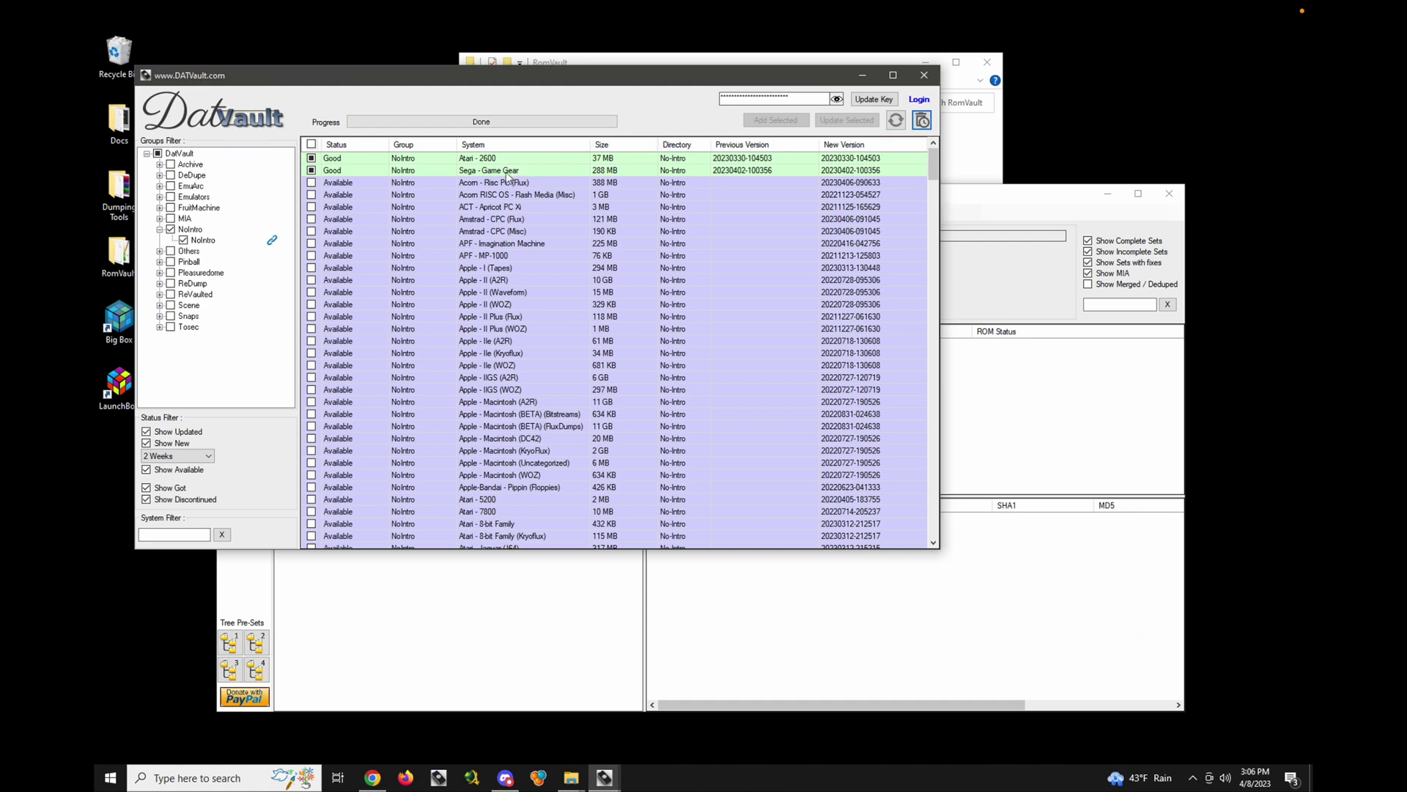
drag(654, 80, 798, 137)
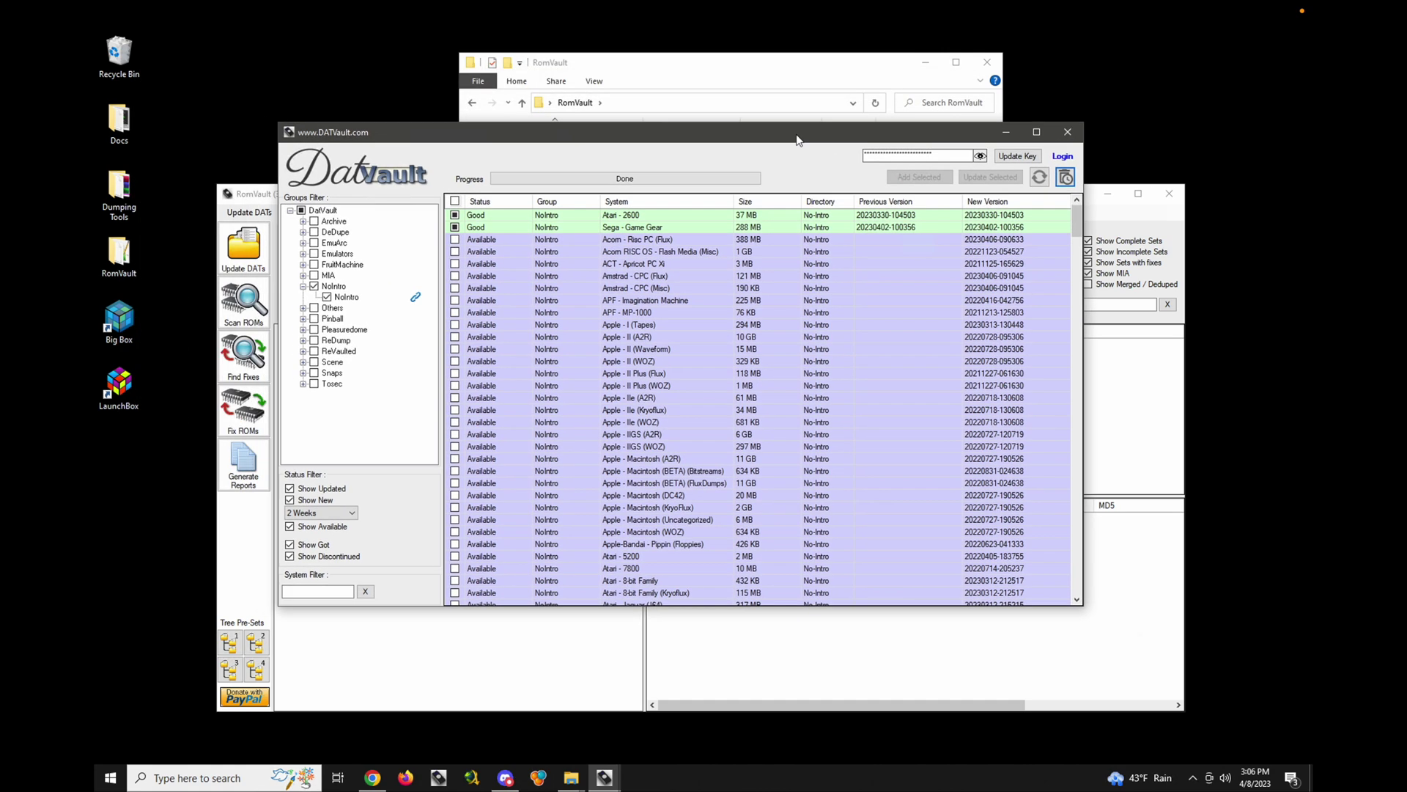
click(1070, 134)
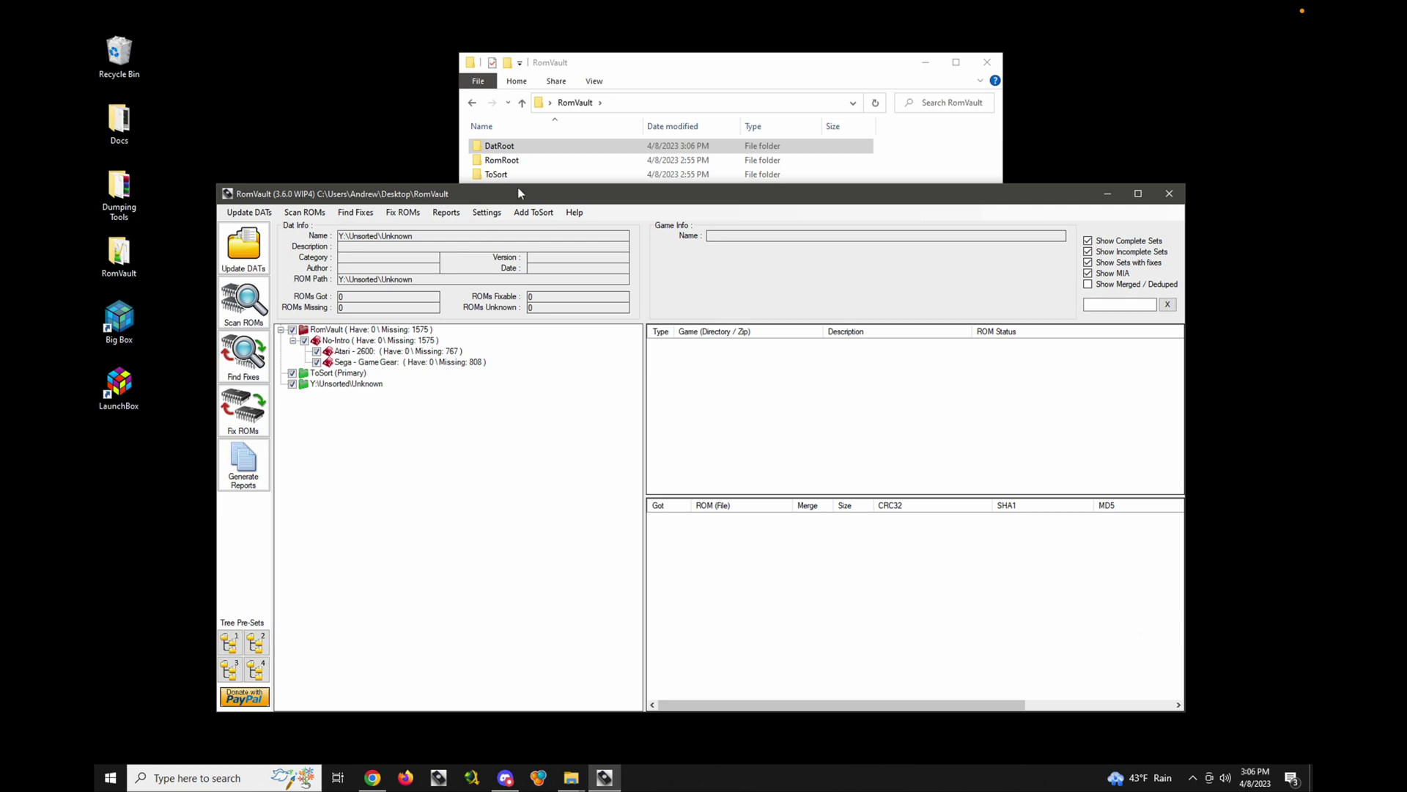
- Check the DAT and JSON files in DatRoot's No-Intro folder, and return to the RomVault program
double_click(505, 148)
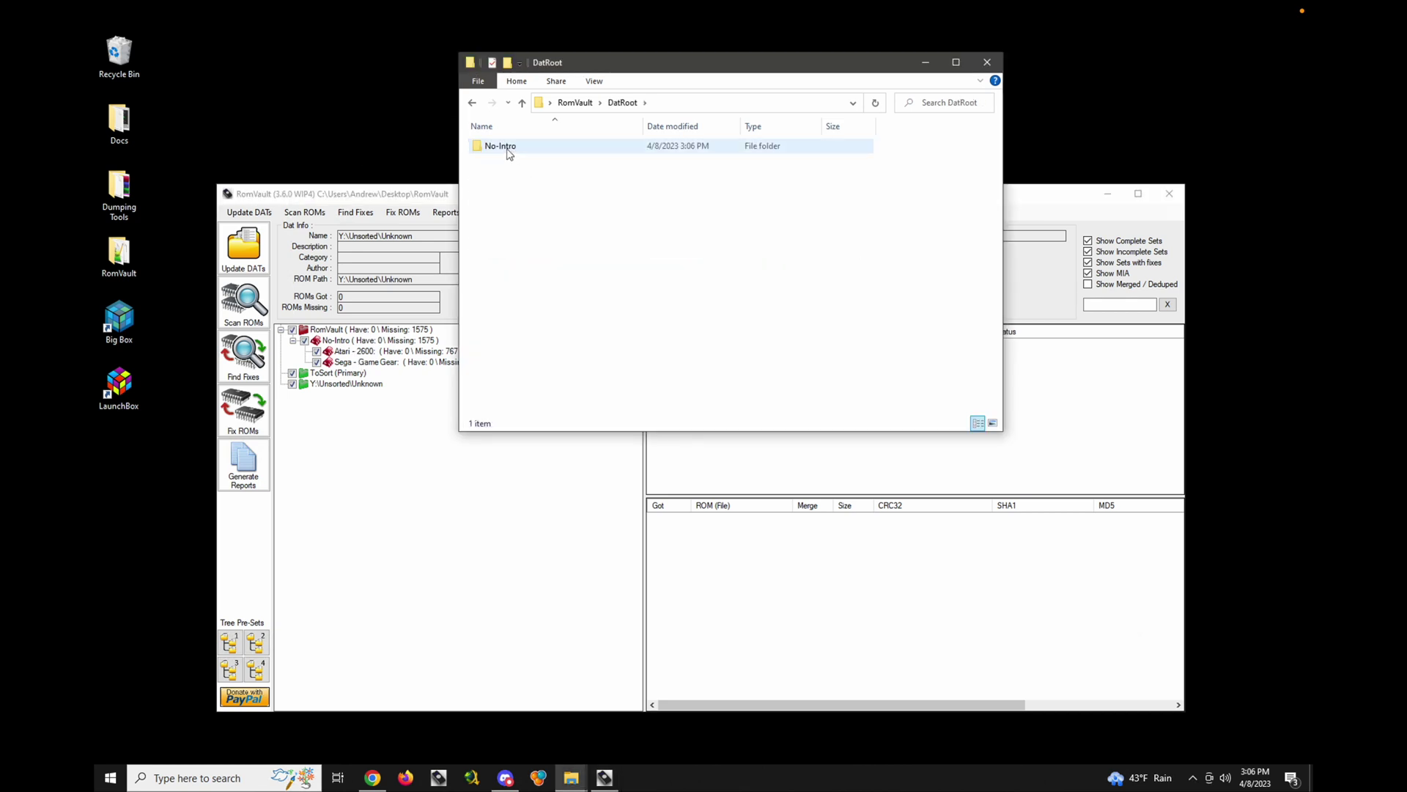
double_click(506, 146)
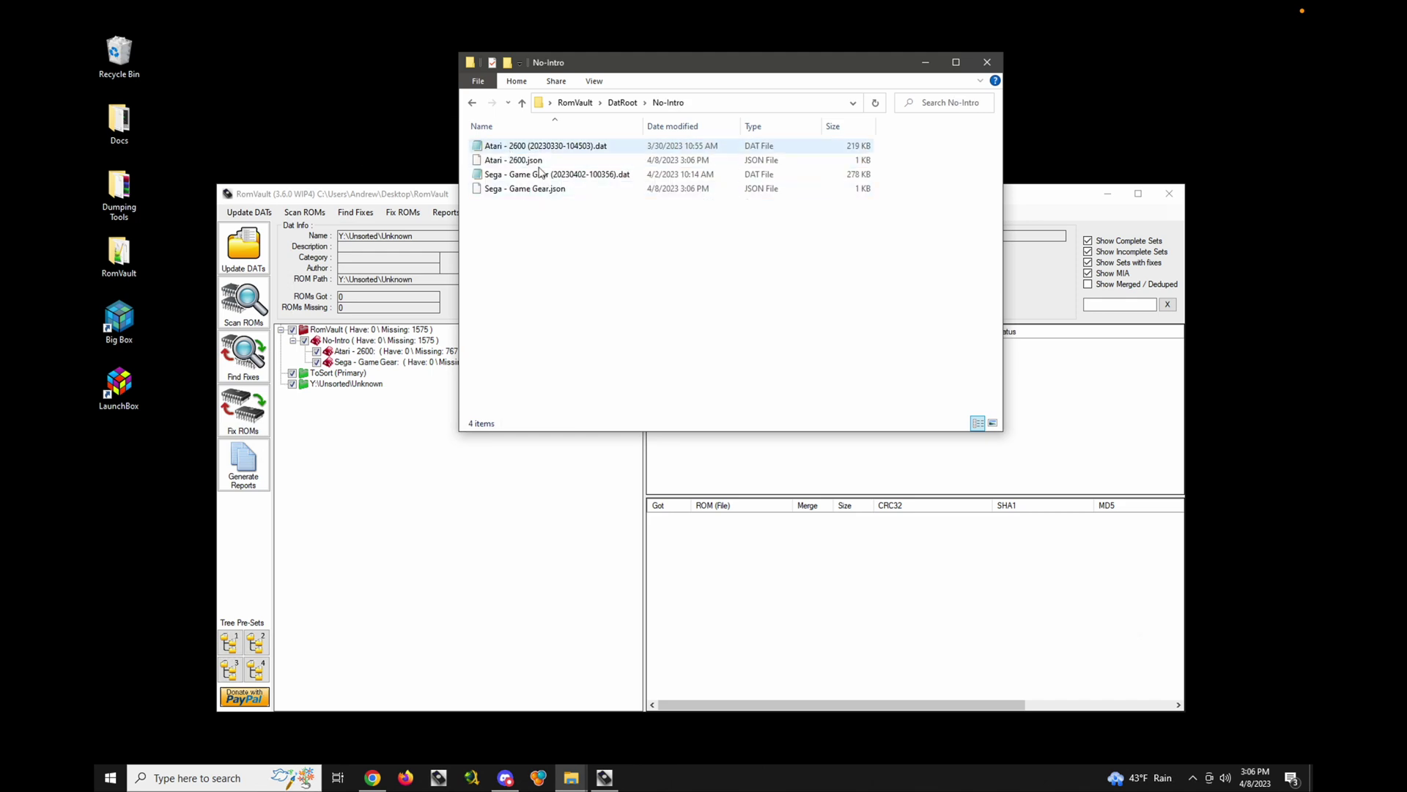
click(631, 105)
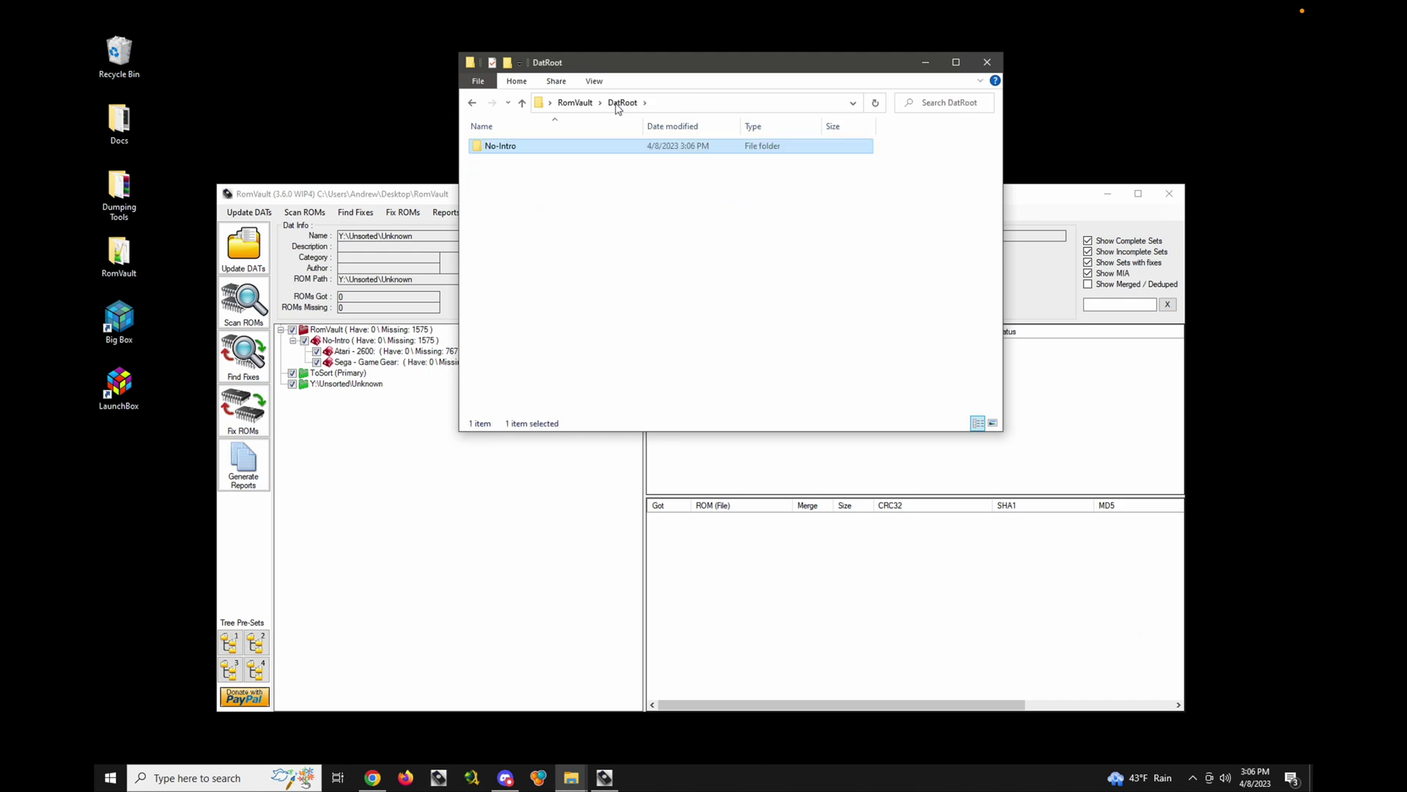
click(578, 104)
click(426, 196)
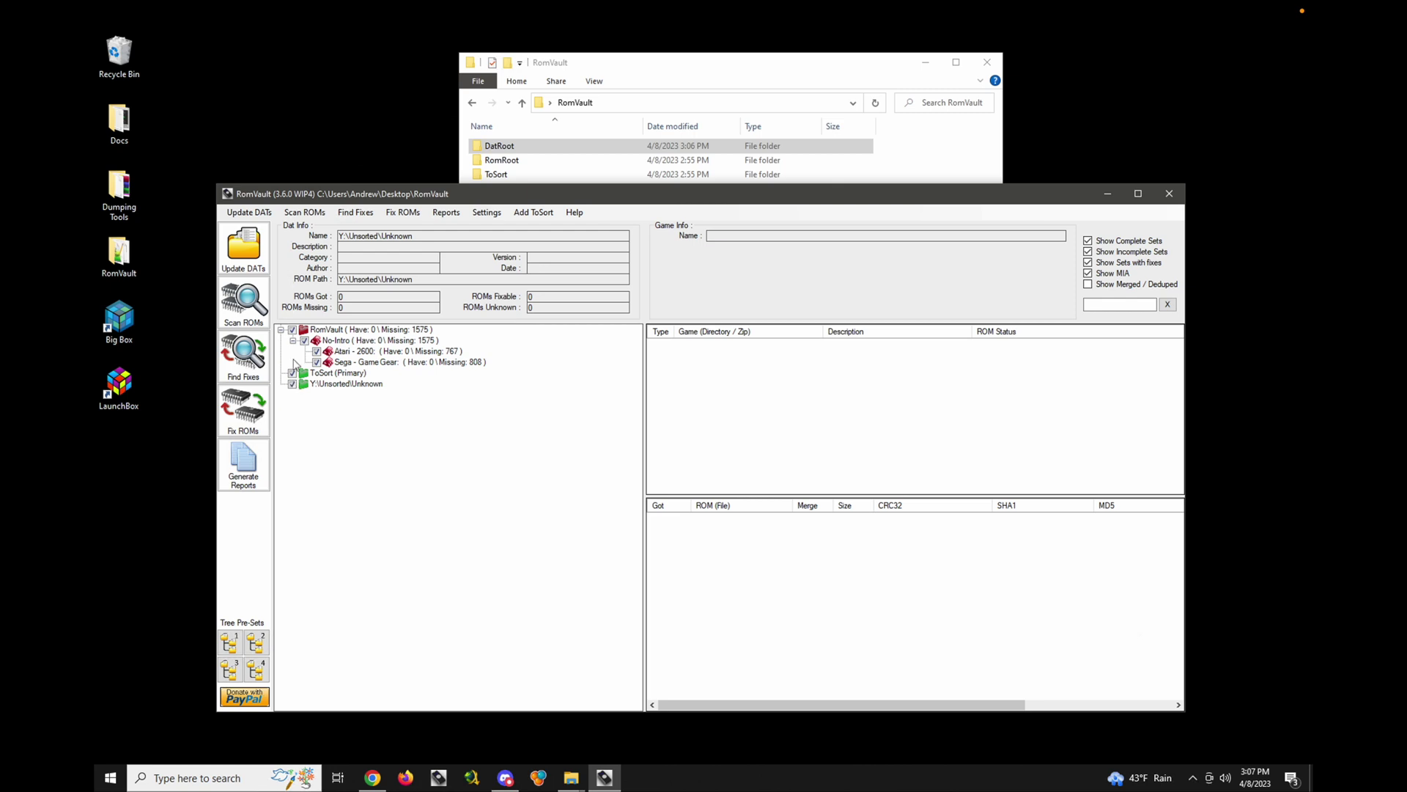
- Untick the RomVault branch, scan the ToSort and Y:\Unsorted\Unknown directories, and widen the game name column
click(293, 330)
click(245, 301)
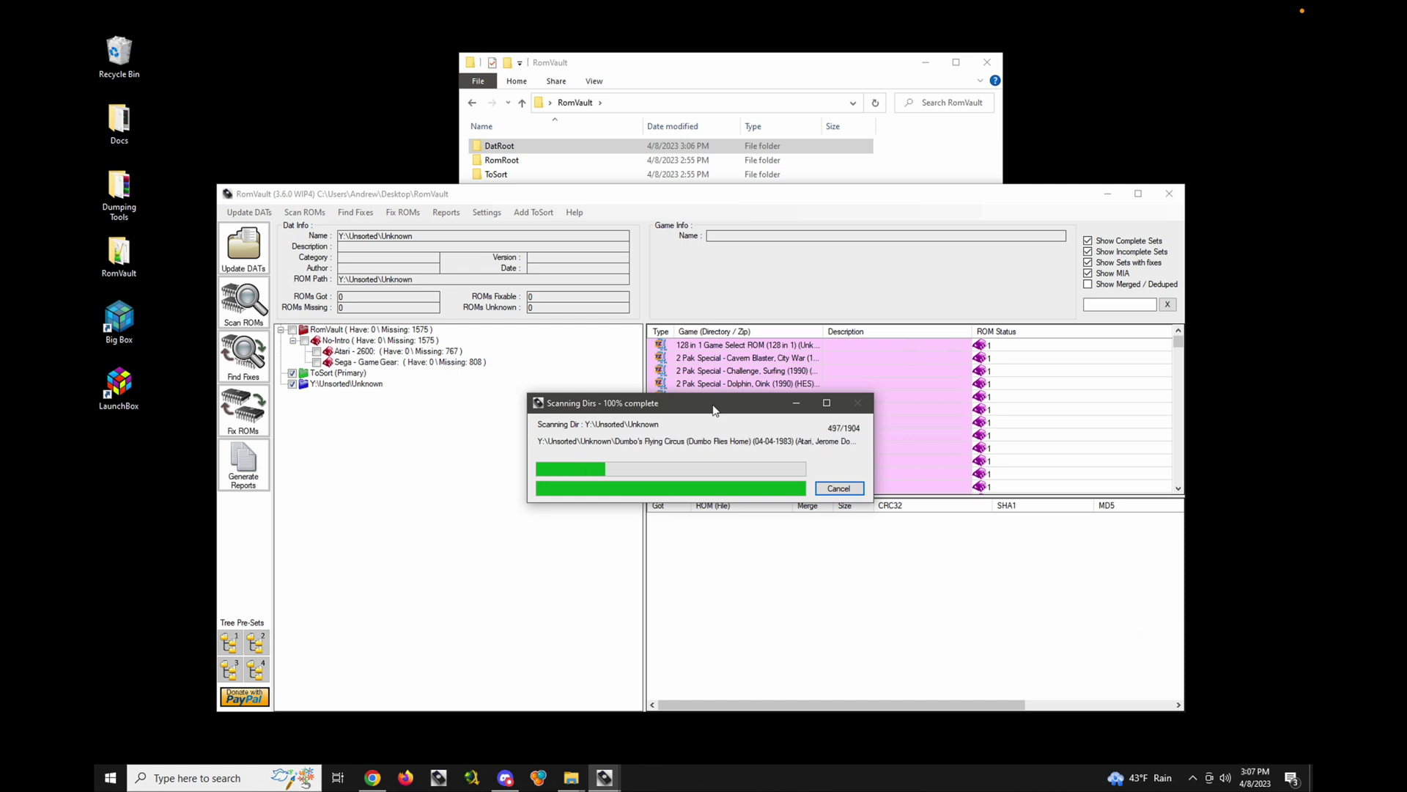
drag(714, 409, 694, 173)
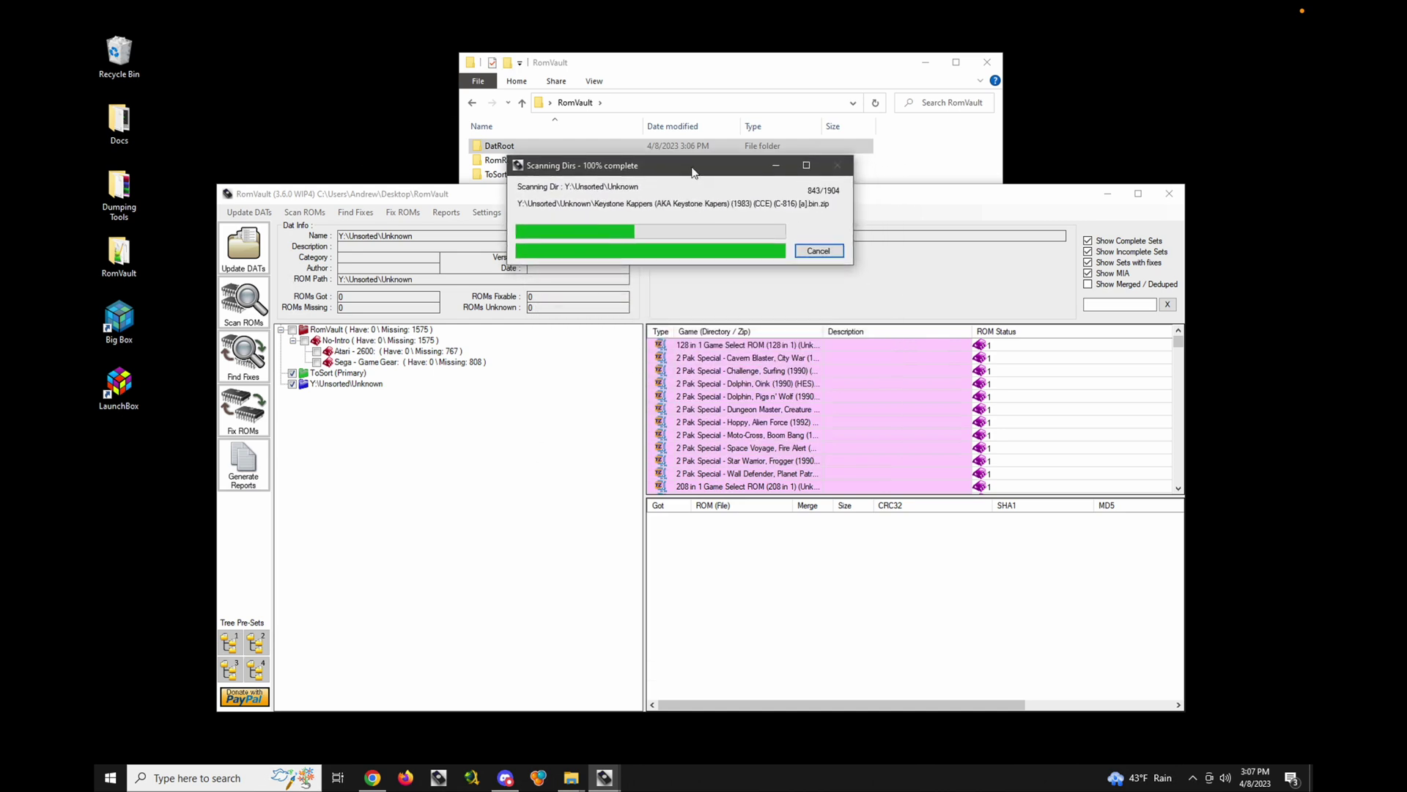
click(856, 331)
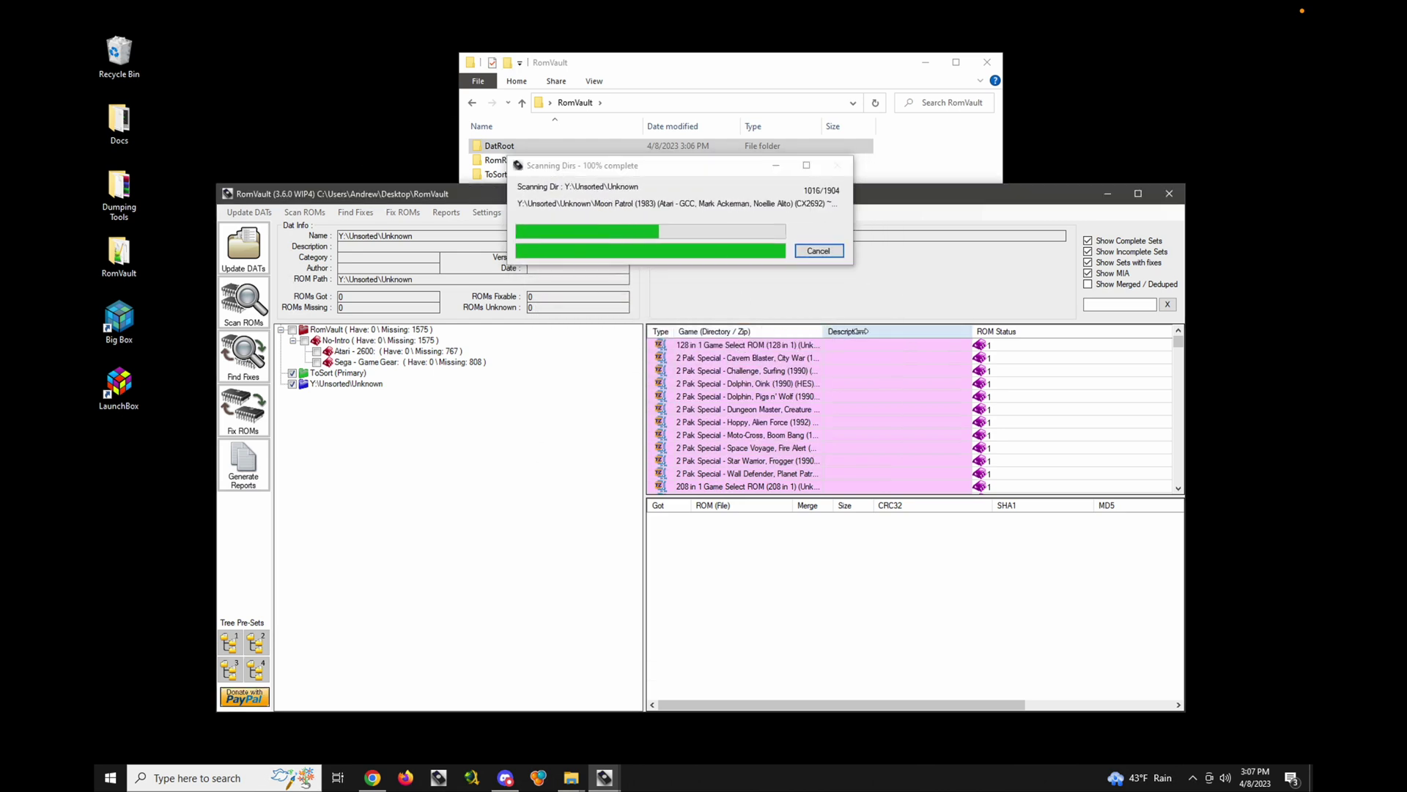
drag(856, 332, 902, 331)
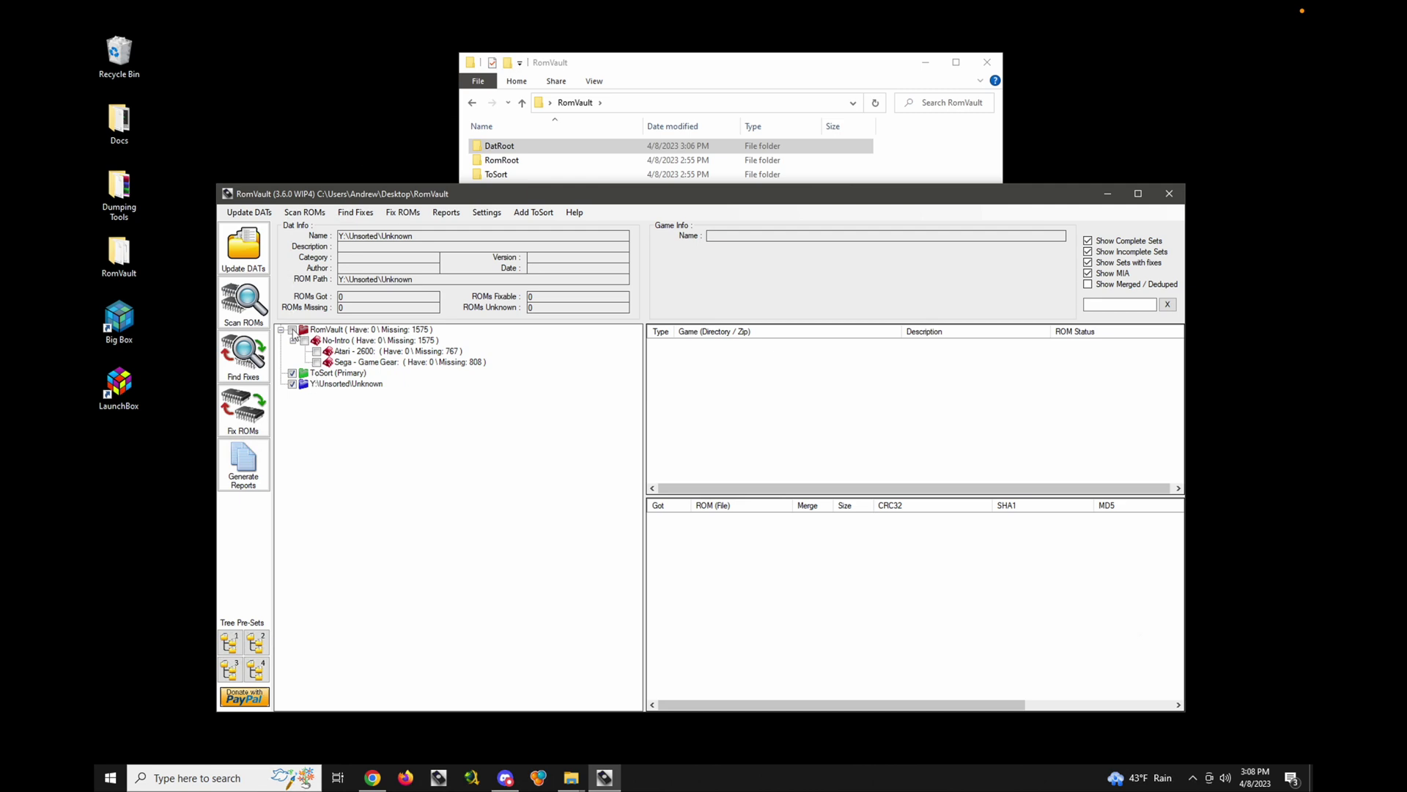
- Tick the RomVault branch again alongside both ToSort directories and run Find Fixes
click(245, 361)
click(292, 373)
click(342, 331)
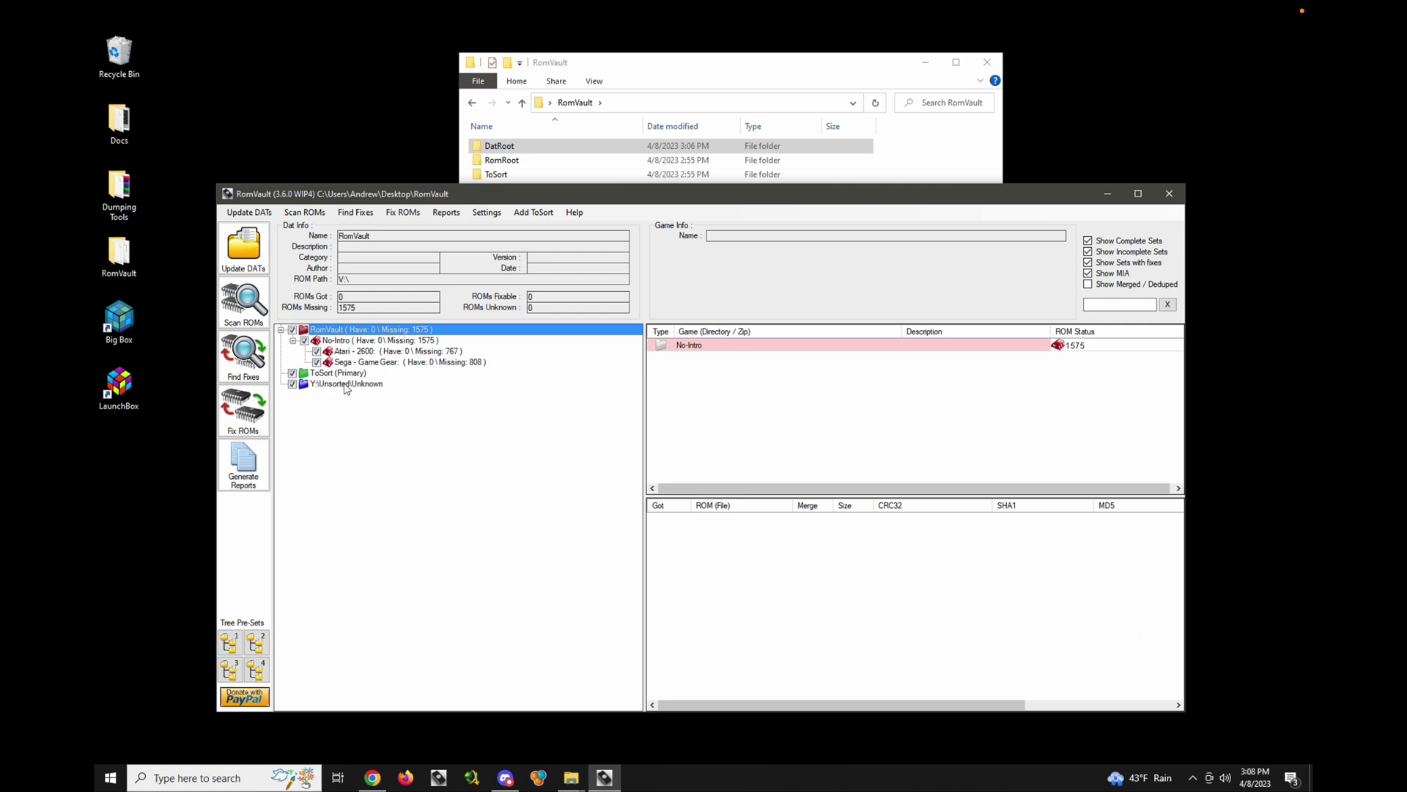
click(239, 368)
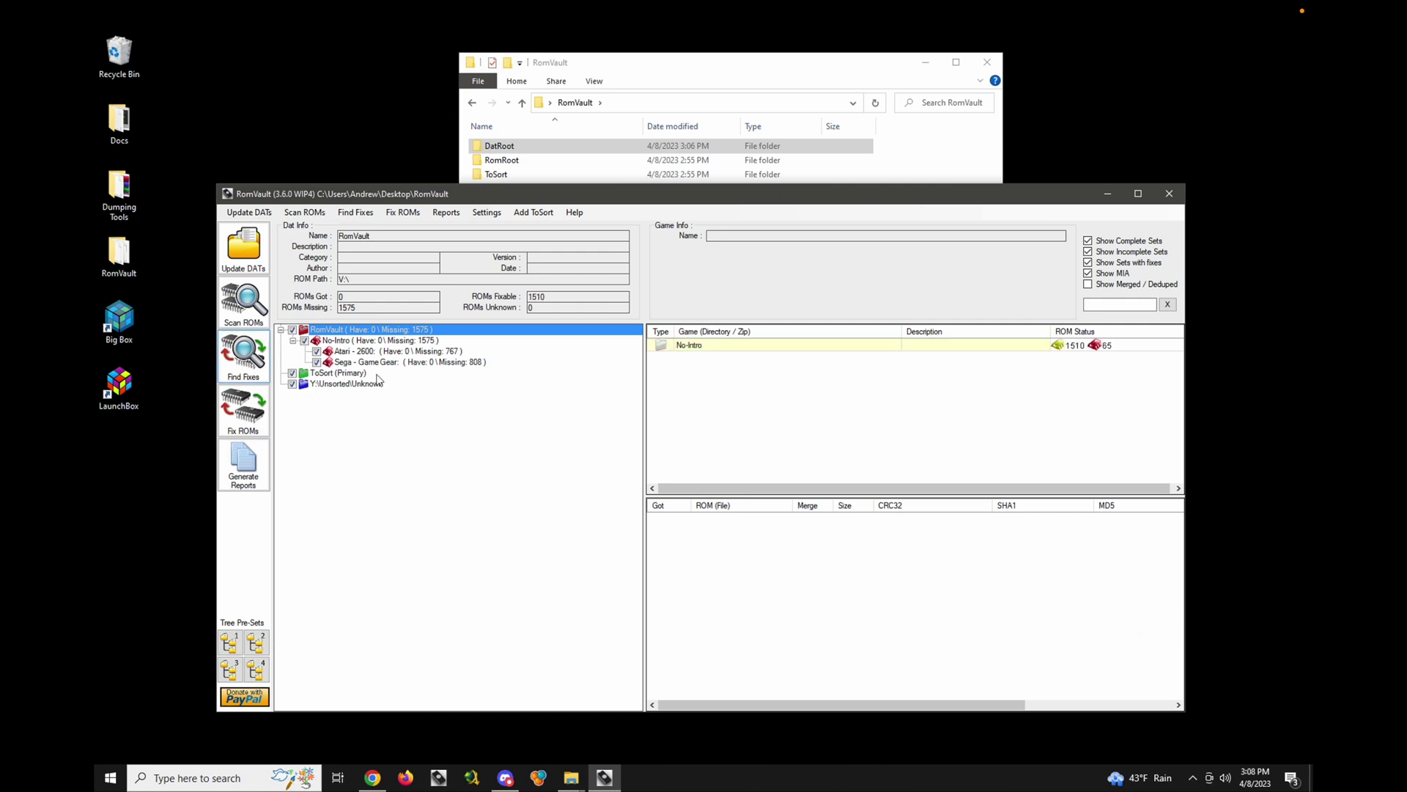
- Narrow the game name column and review the ROM status of No-Intro, Atari - 2600 and Sega - Game Gear
drag(901, 332, 826, 332)
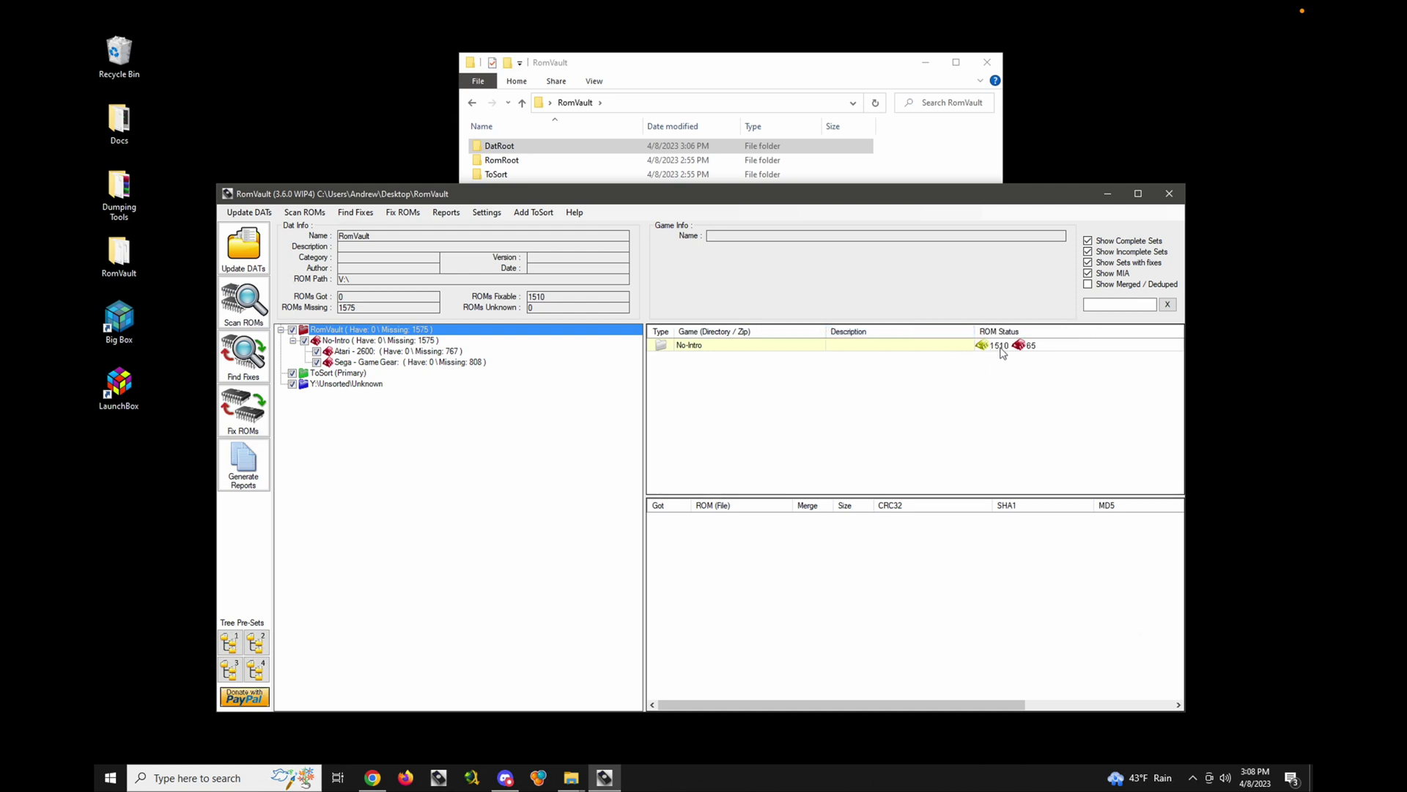
click(369, 355)
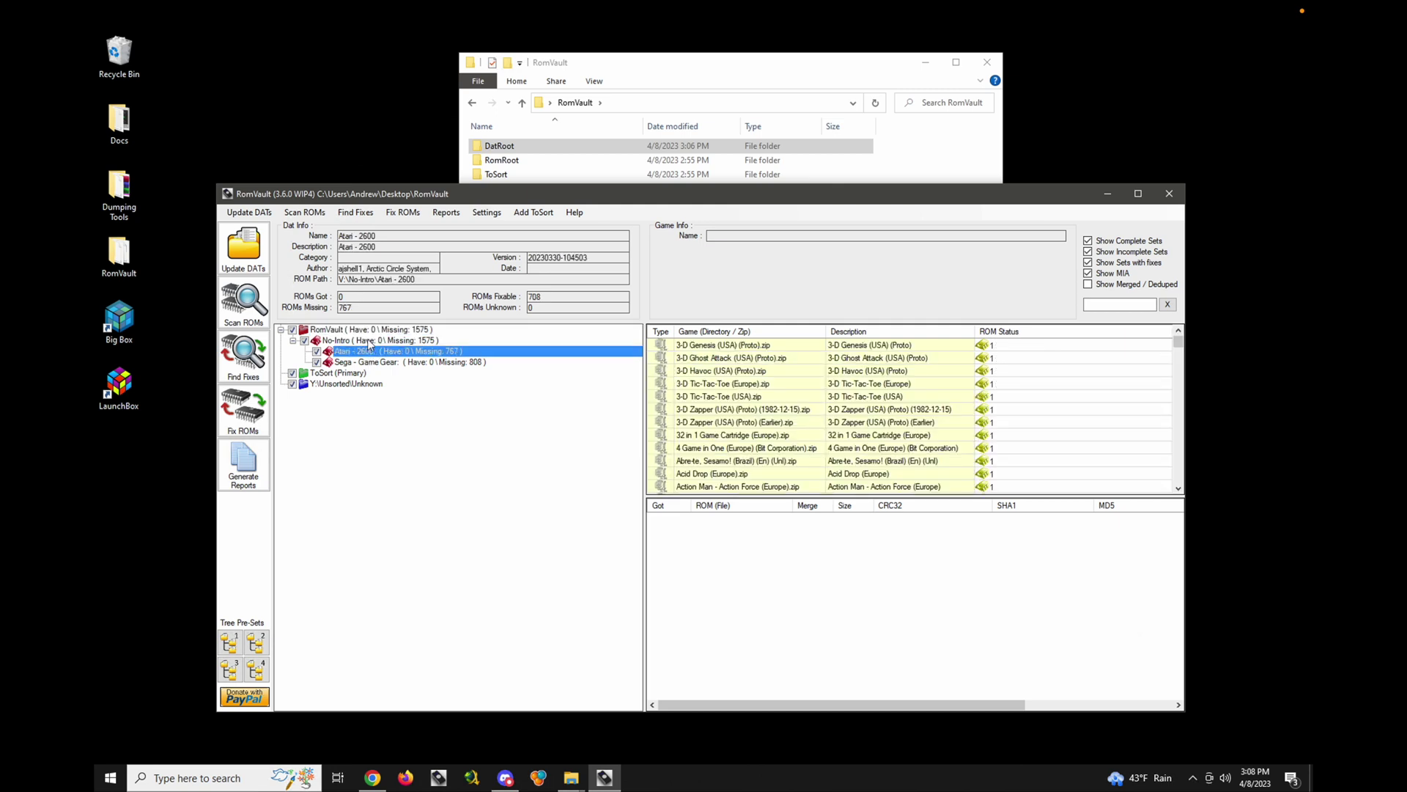
click(368, 341)
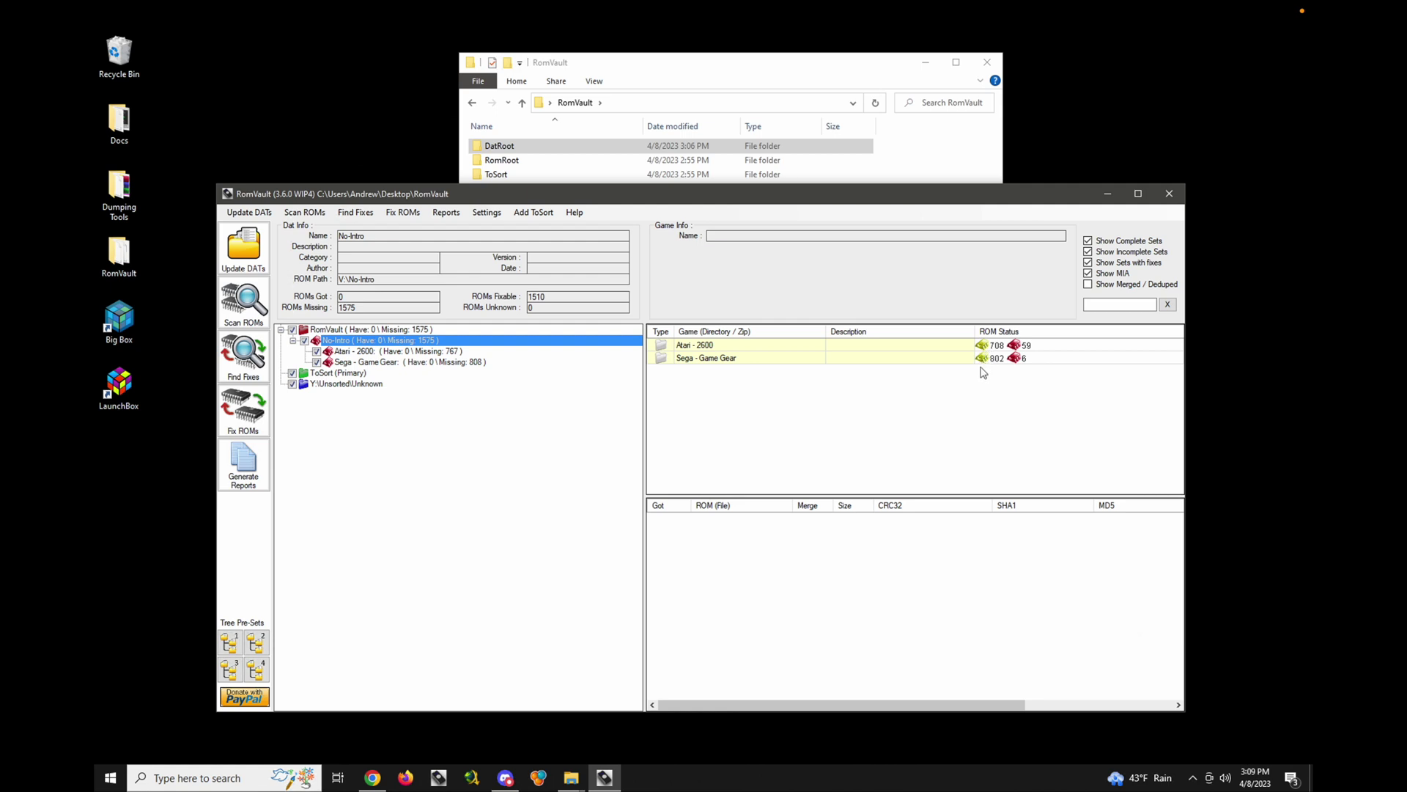
click(394, 362)
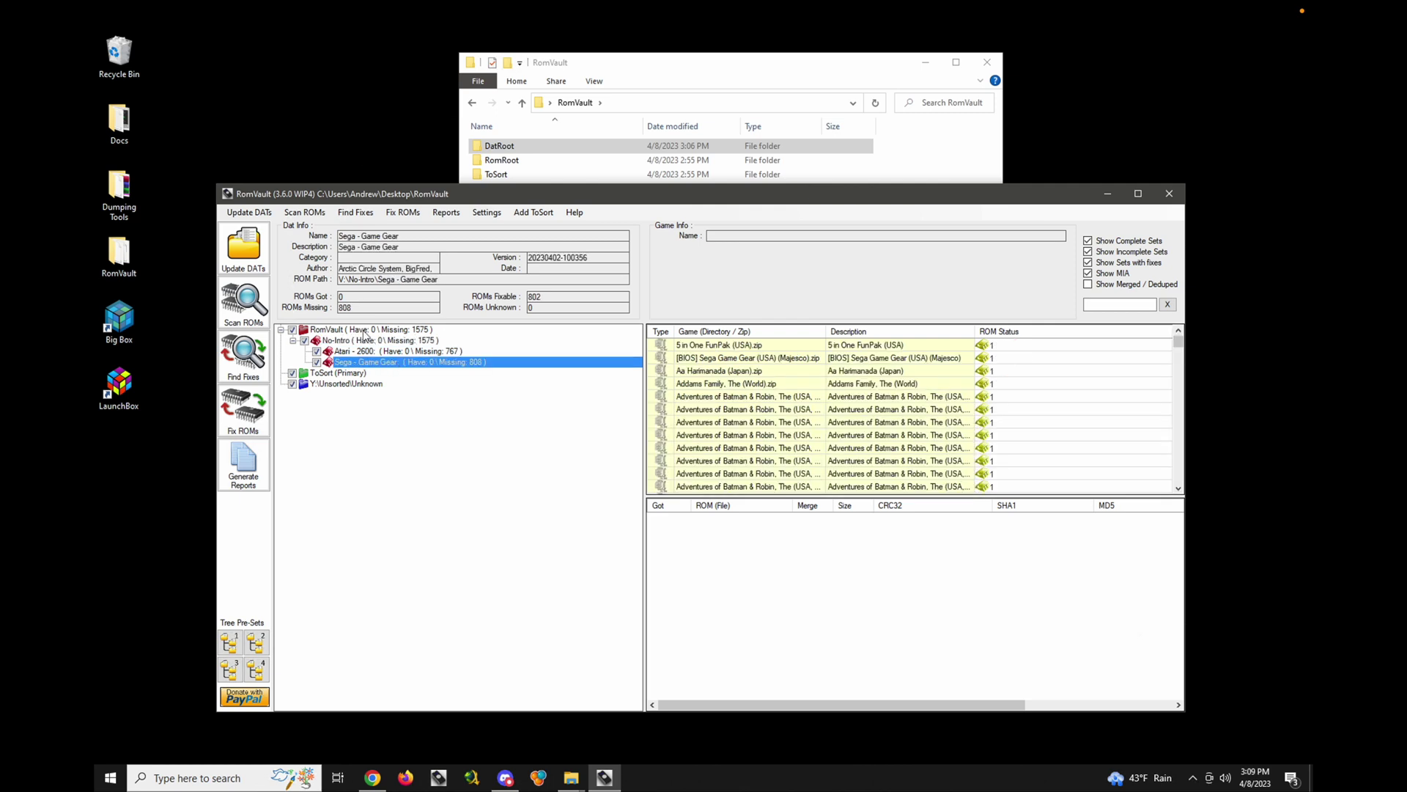
- Inspect the ROM details of 32 in 1 Game Cartridge and 3-D Havoc in Atari - 2600, and try hiding complete and incomplete sets
click(364, 331)
click(412, 352)
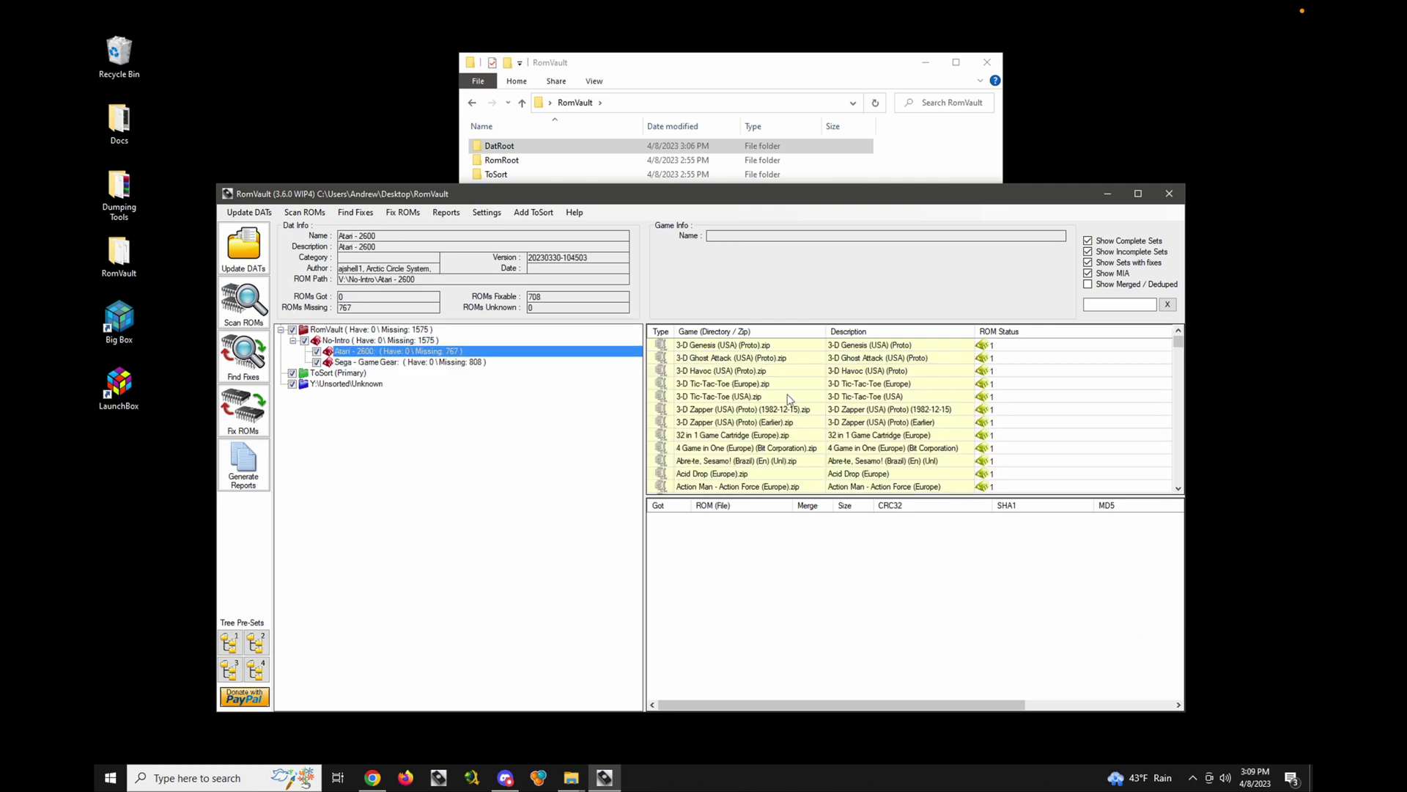
click(752, 396)
click(732, 437)
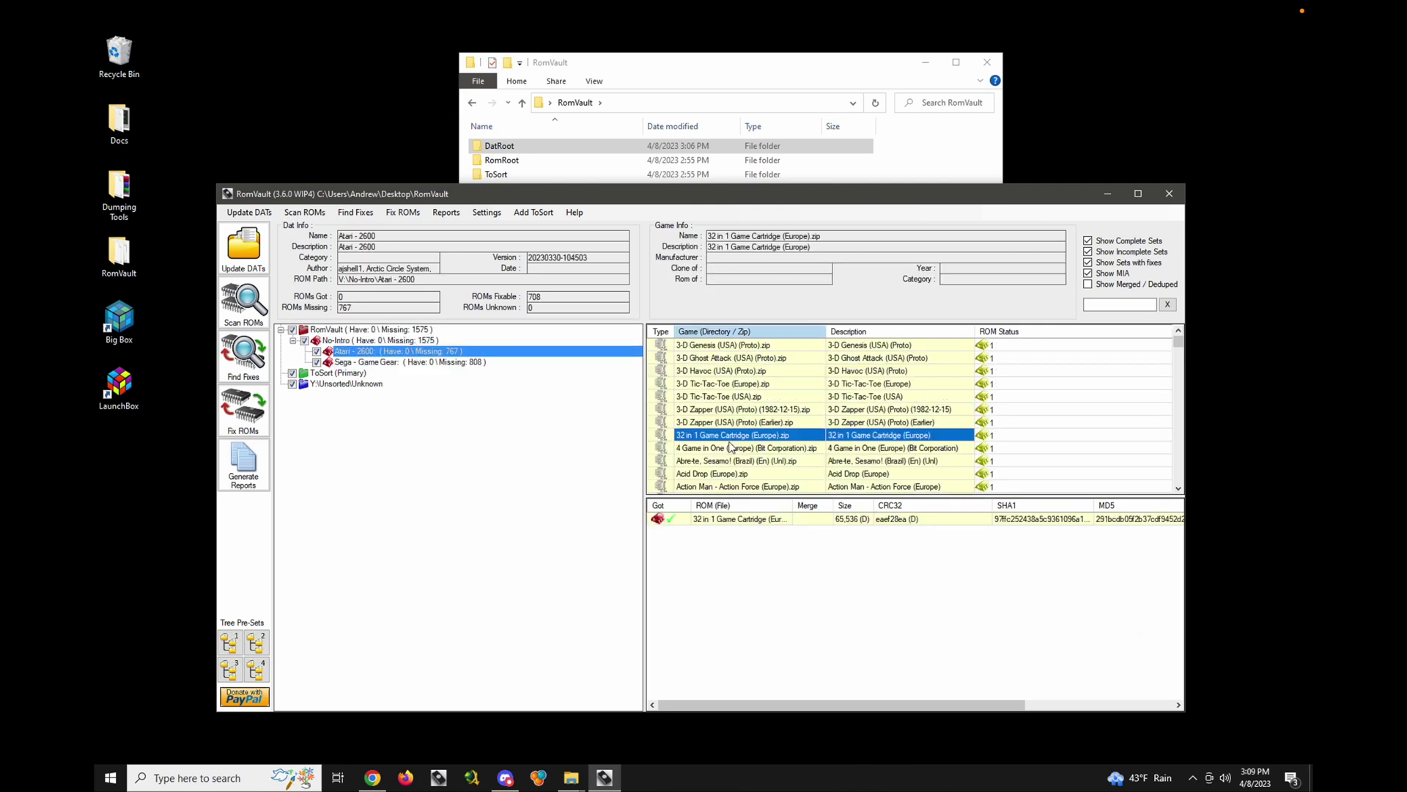
click(723, 376)
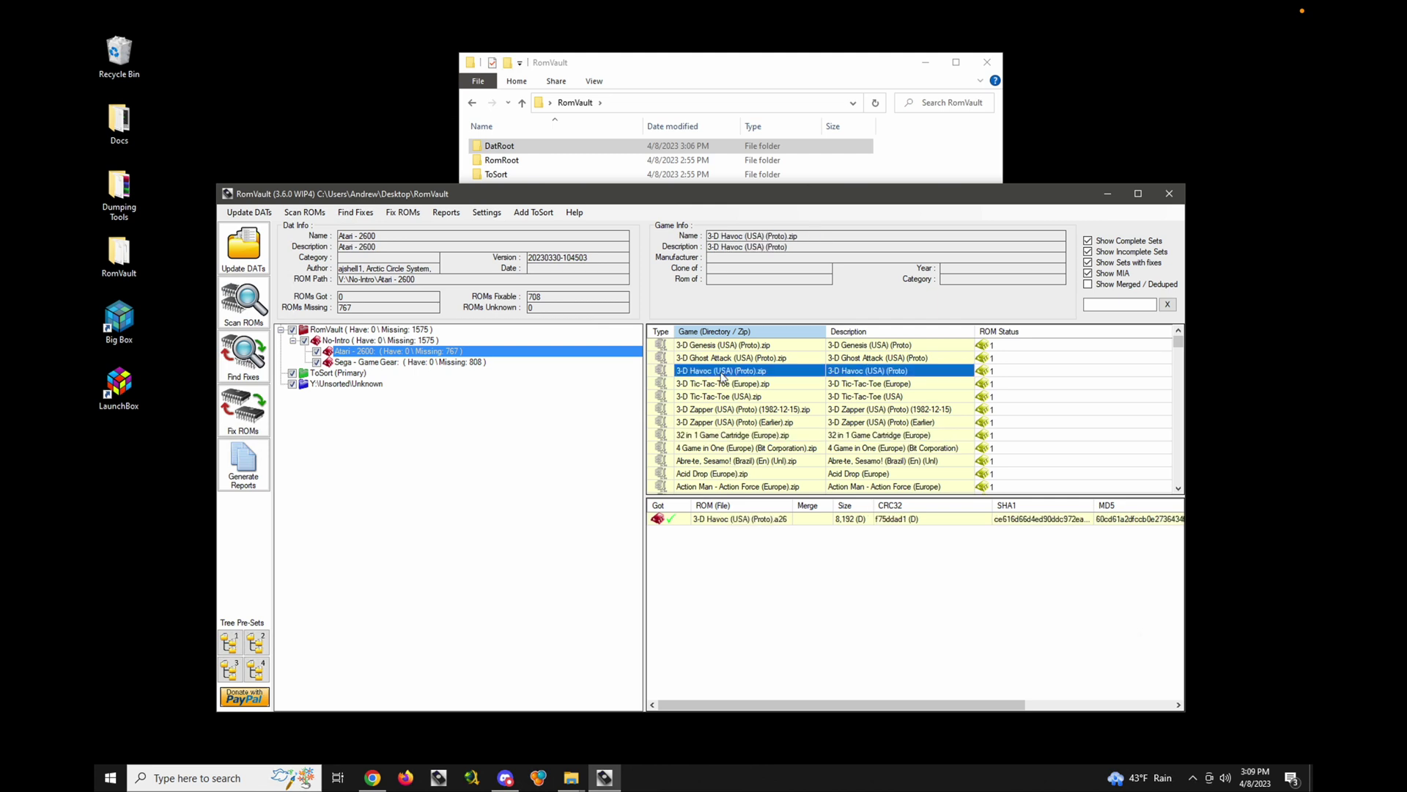
click(1088, 242)
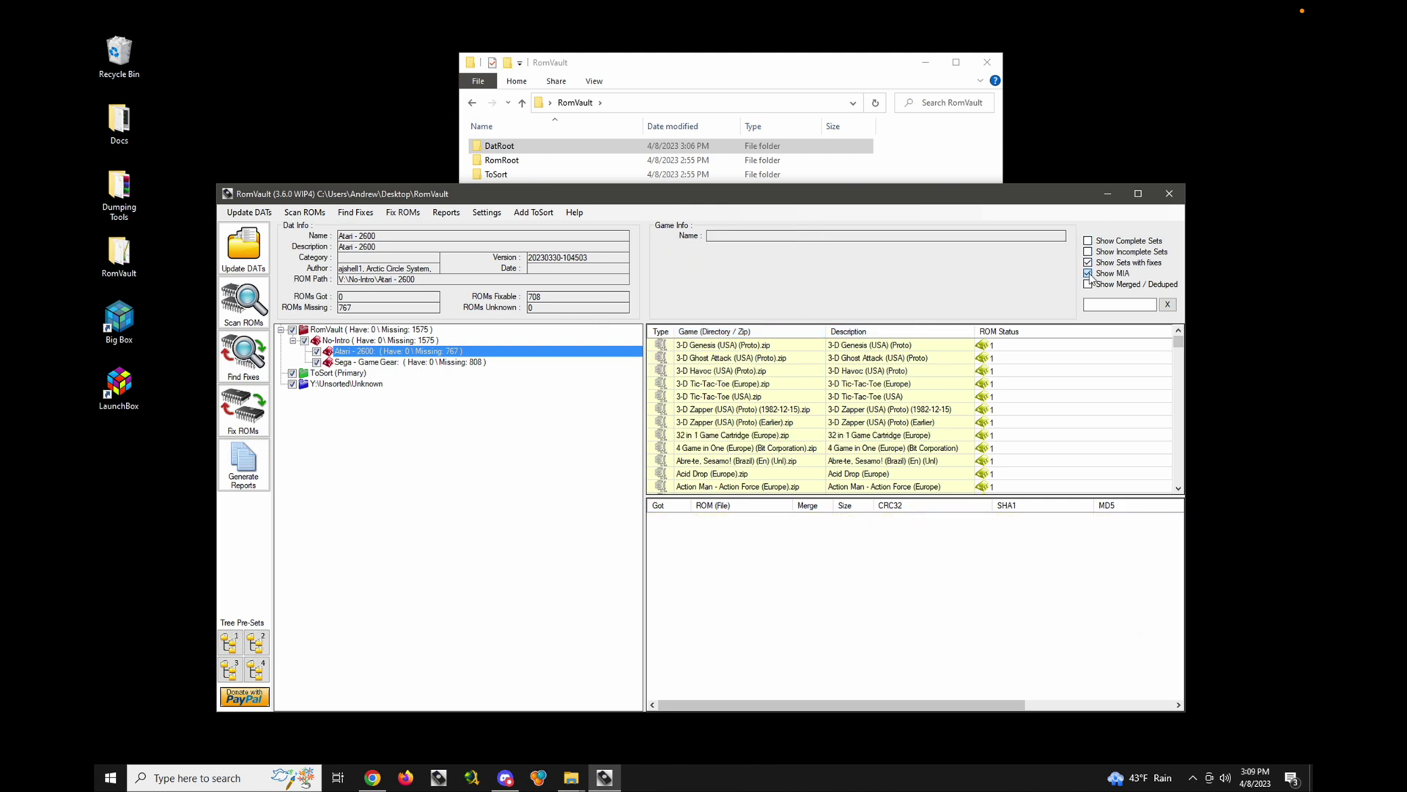
click(1089, 252)
- Review the ROM totals of the RomVault branch and the file statuses in Y:\Unsorted\Unknown
click(380, 331)
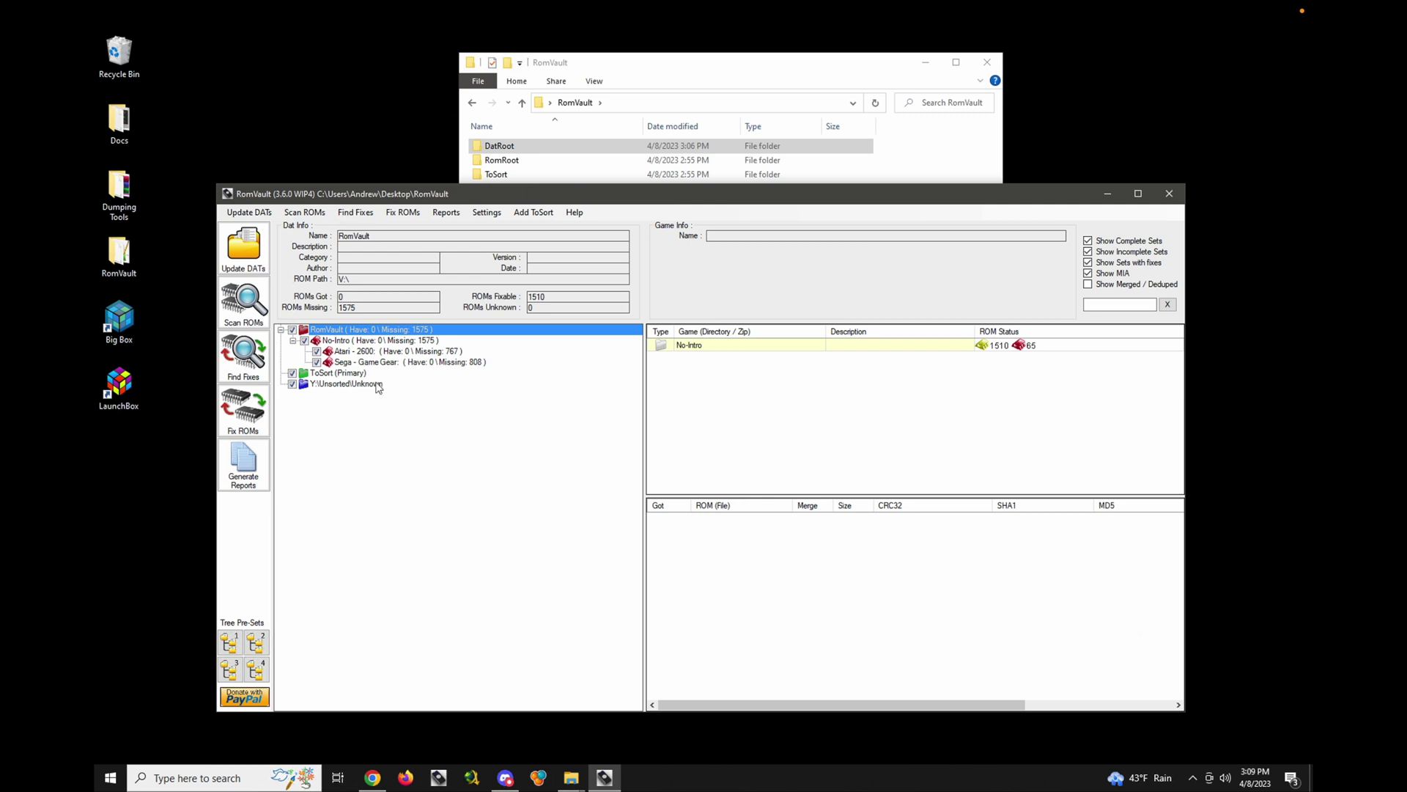
click(352, 384)
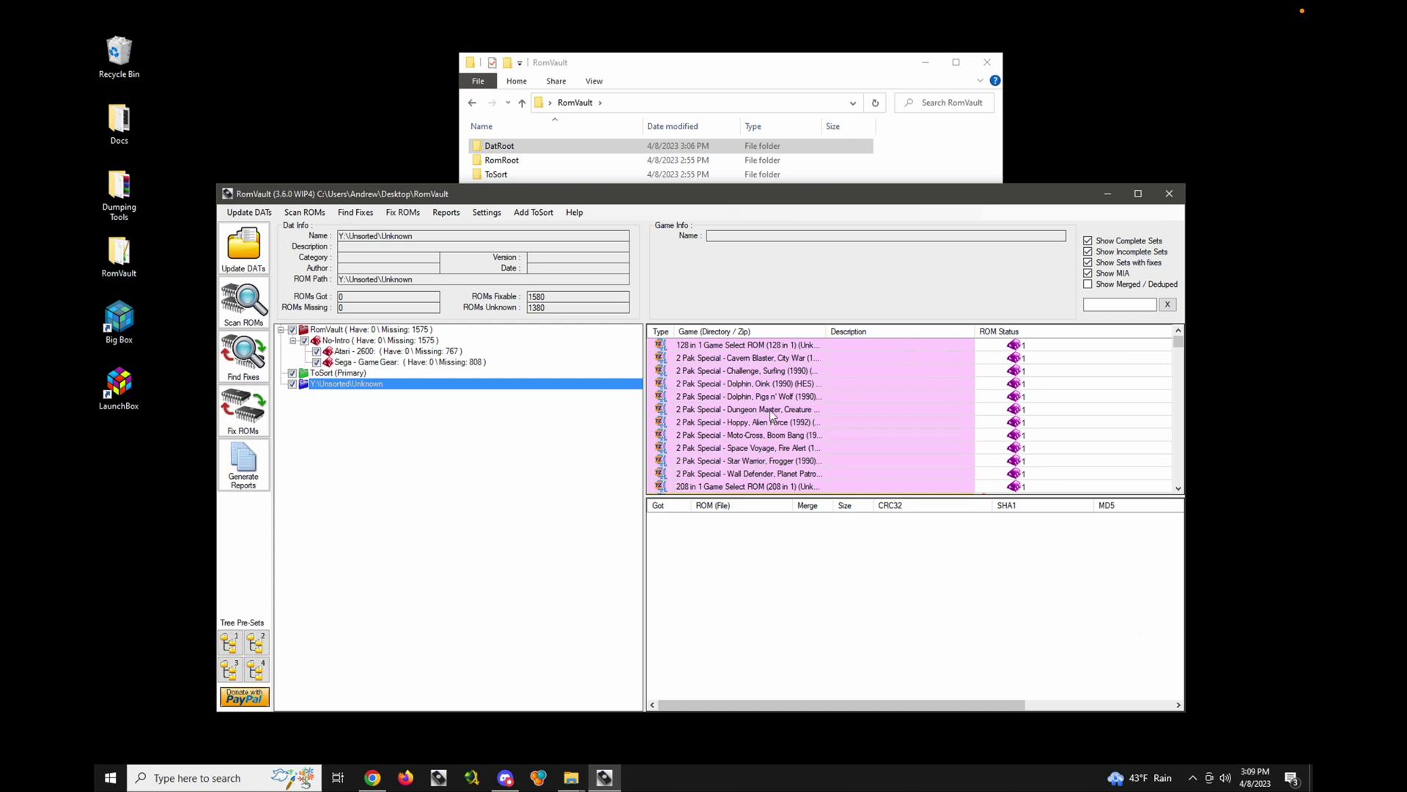
scroll(770, 415, down, 4)
scroll(769, 410, up, 4)
scroll(829, 398, down, 3)
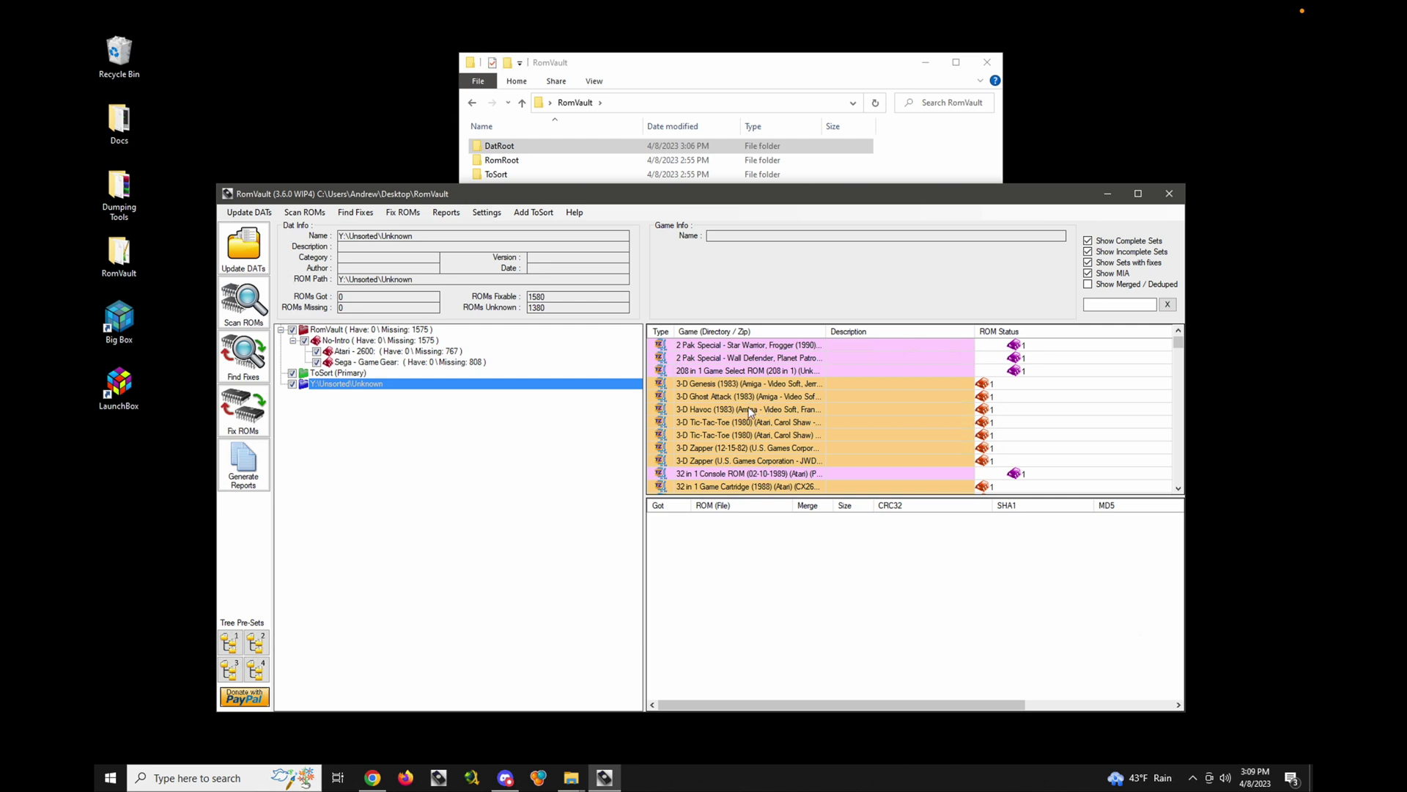
scroll(890, 413, down, 5)
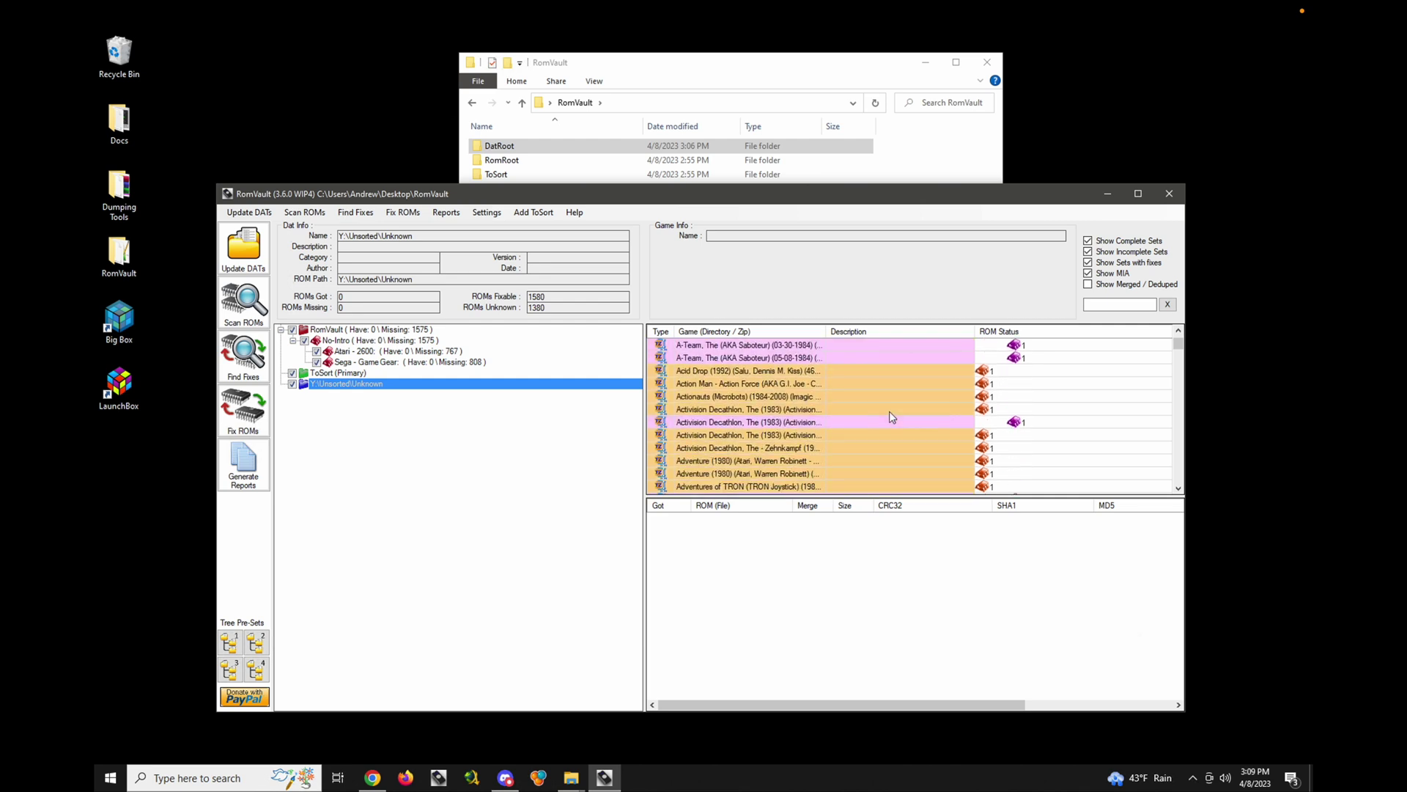
scroll(872, 419, down, 2)
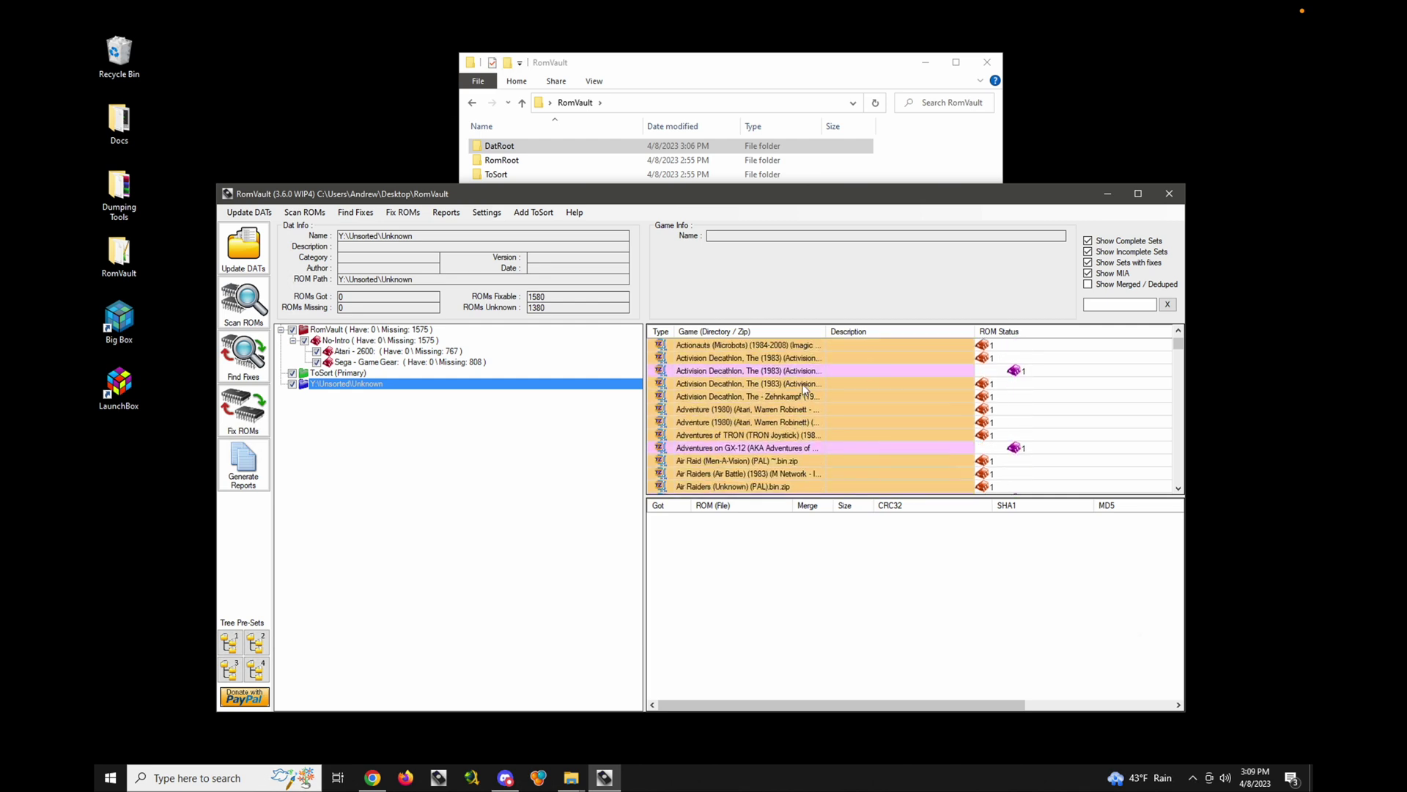
- Look up the ROM status colors in the Color Key, close it, and move the RomVault window higher on the desktop
click(575, 212)
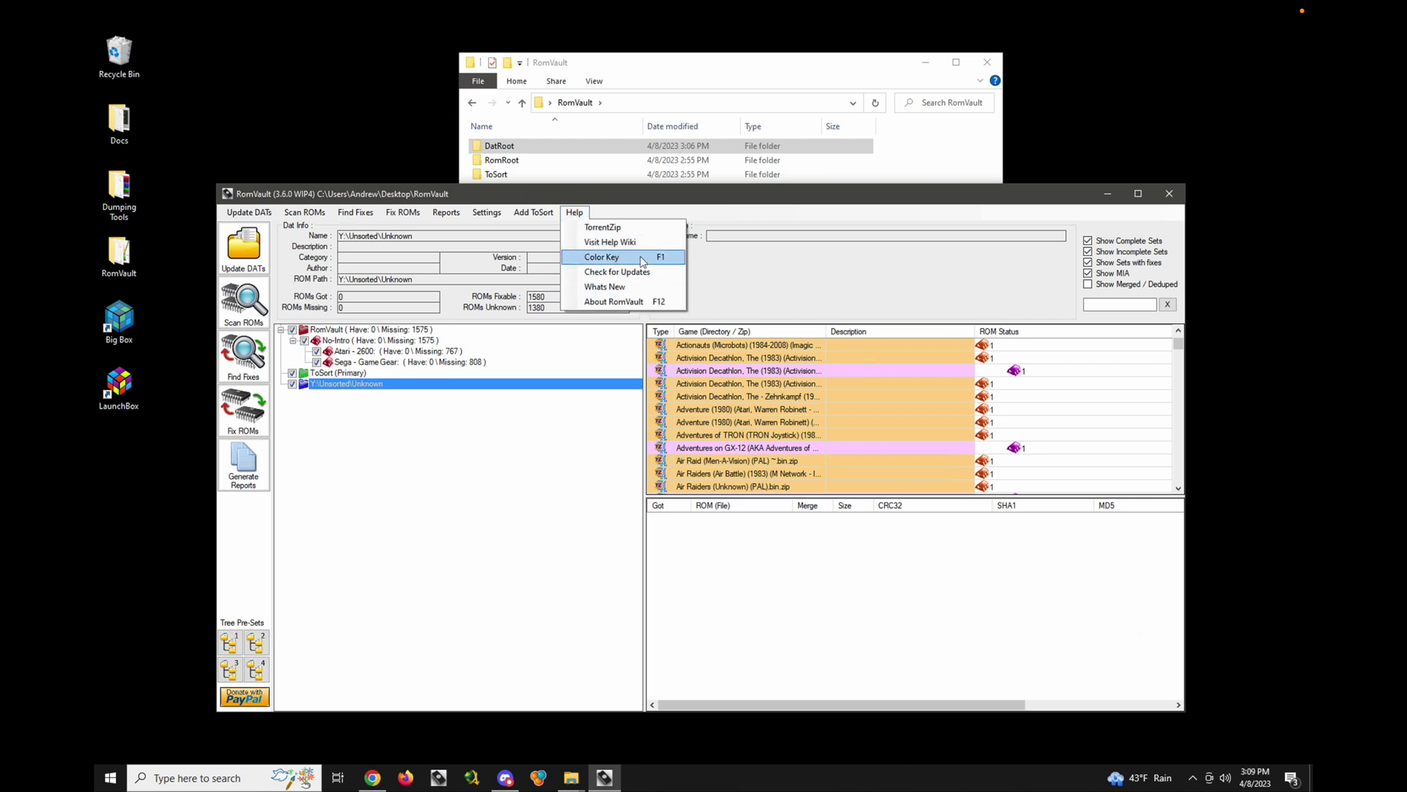
click(633, 261)
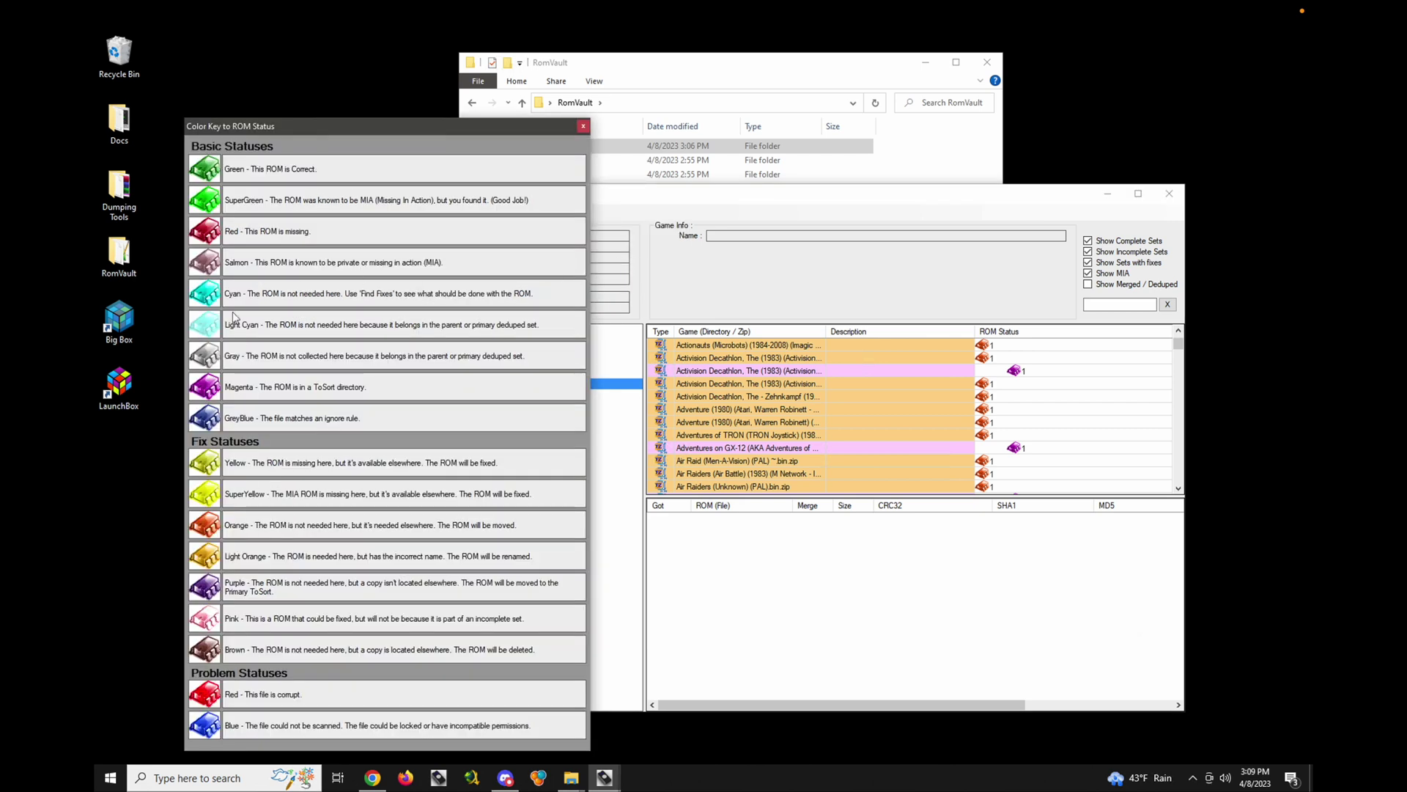
click(581, 127)
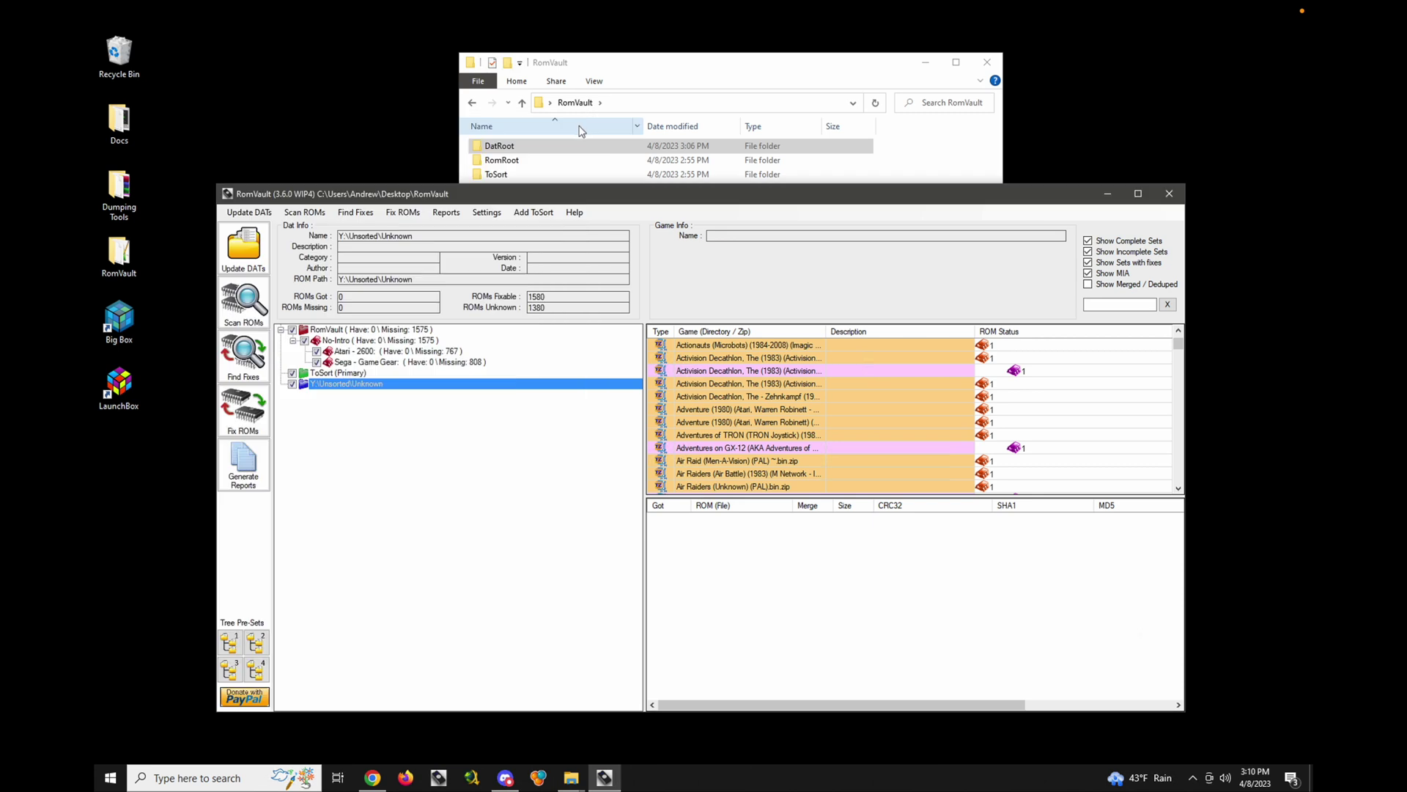
drag(619, 196, 600, 119)
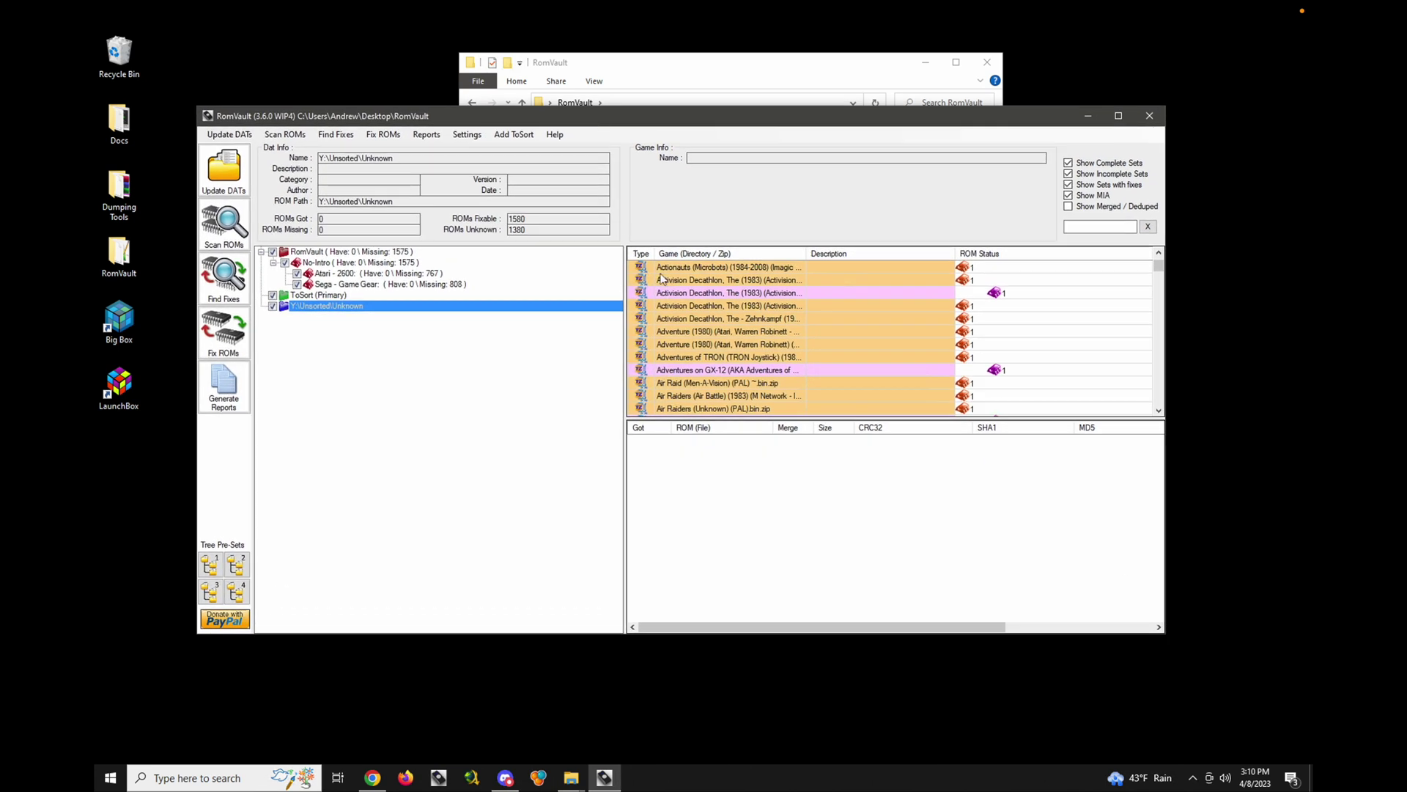
- Run Fix ROMs on the ticked RomVault and ToSort directories
scroll(794, 328, down, 5)
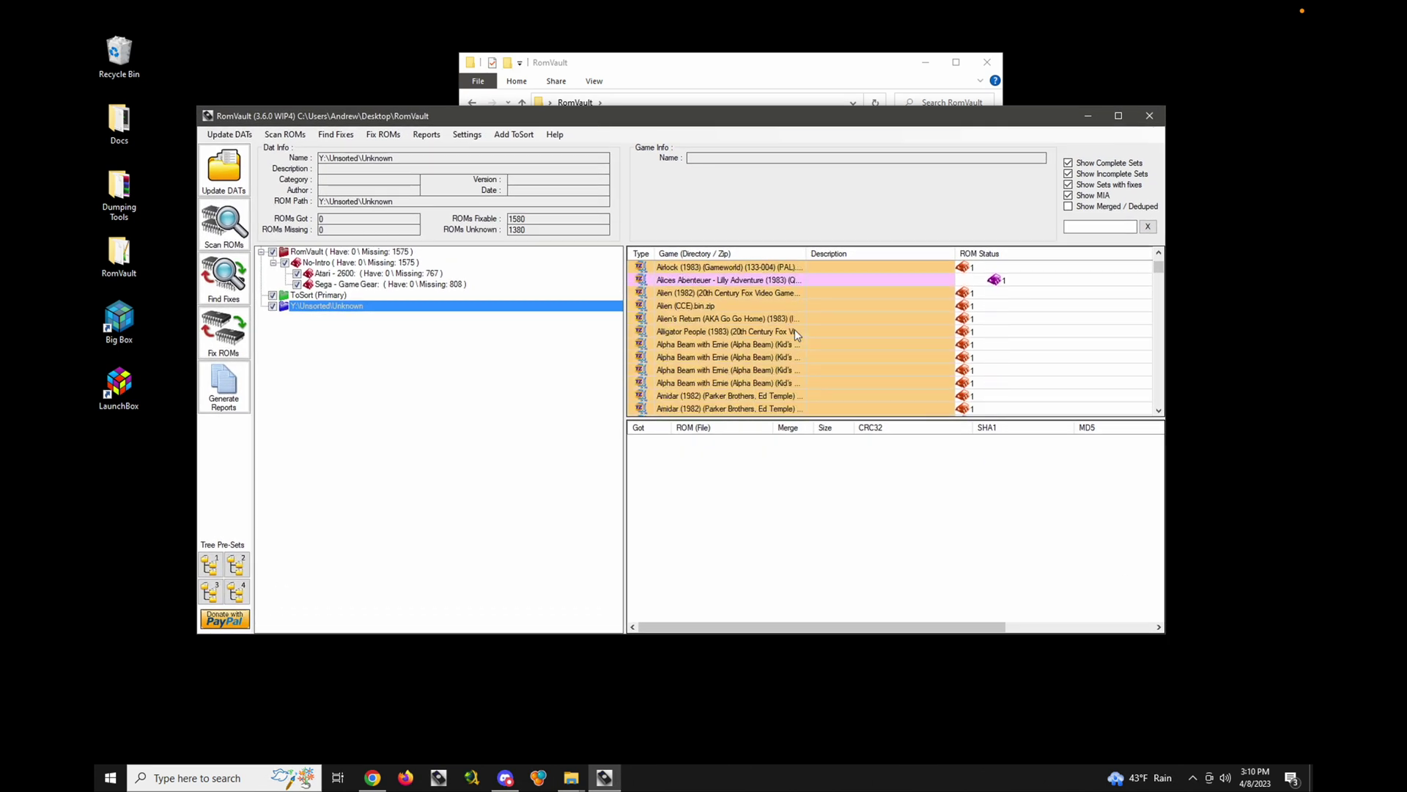
scroll(795, 328, up, 10)
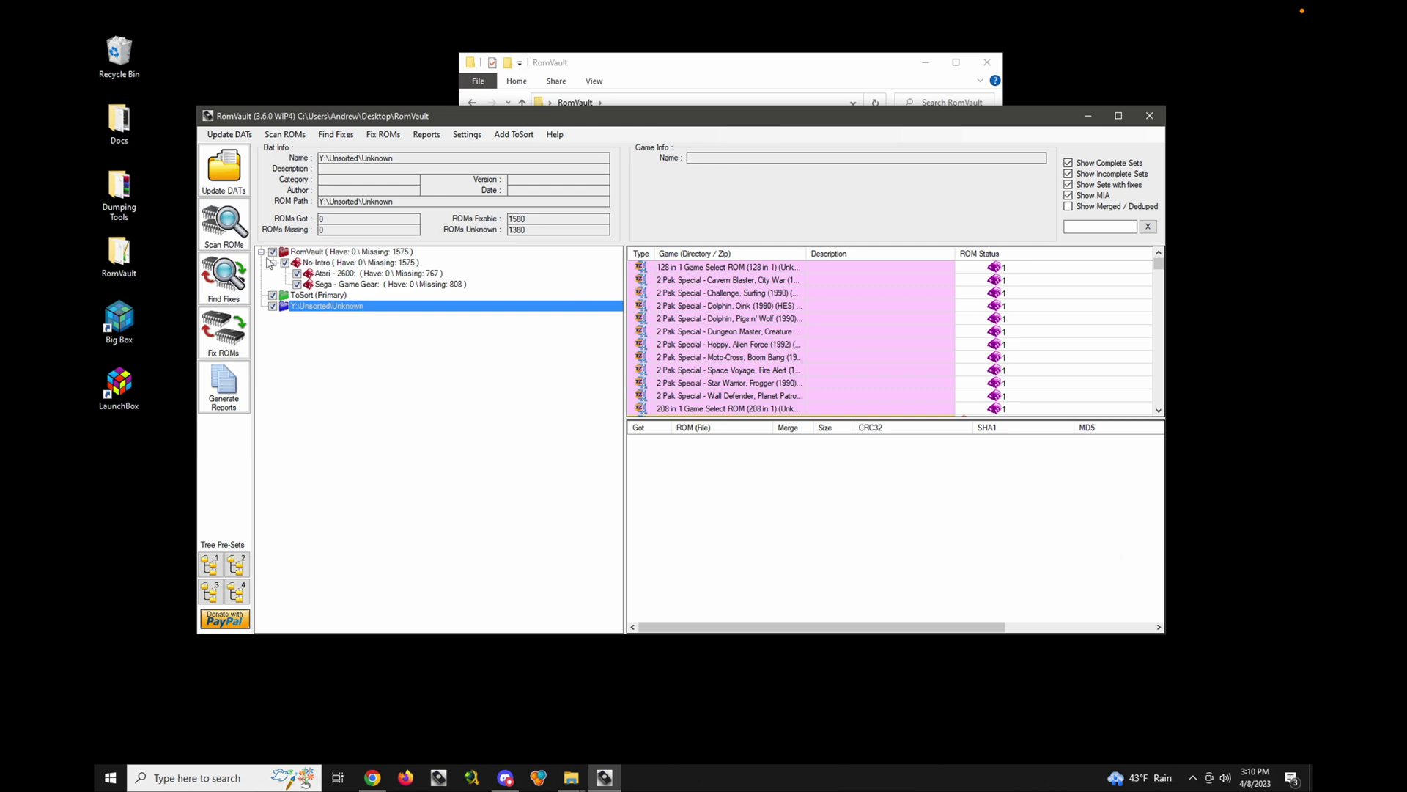
click(224, 341)
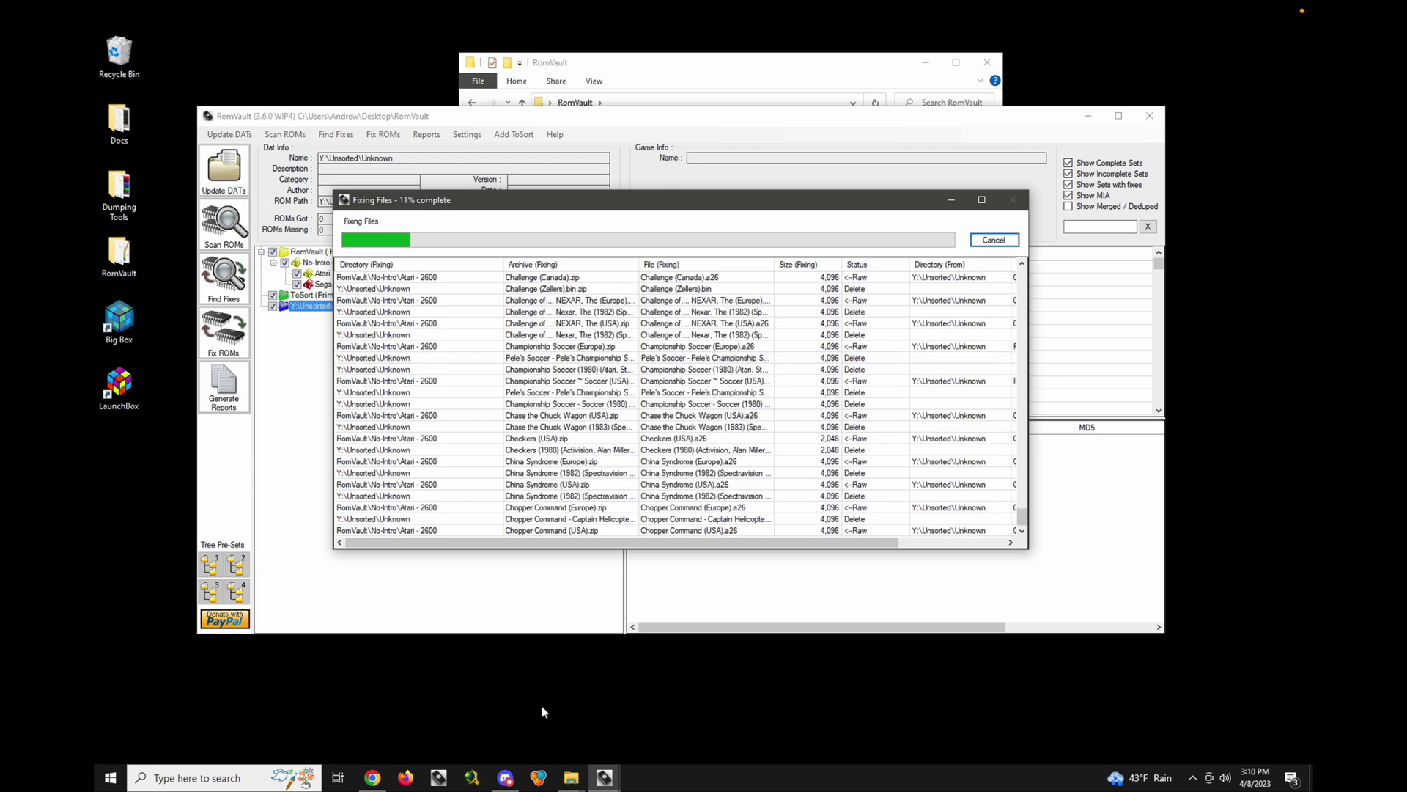
- Switch to File Explorer and browse the fixed zip files in the V: drive's No-Intro\Atari - 2600 folder
mouse_move(571, 775)
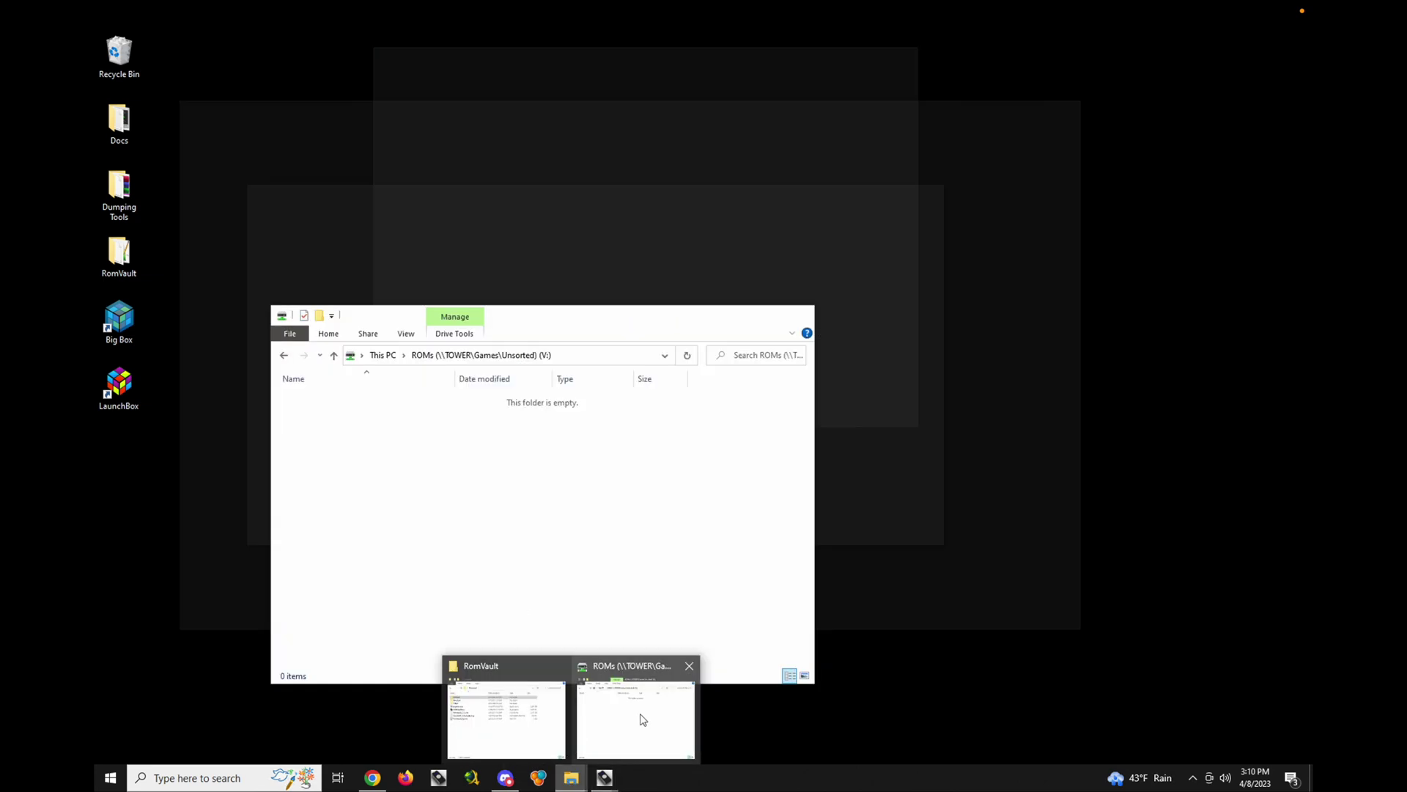
click(645, 719)
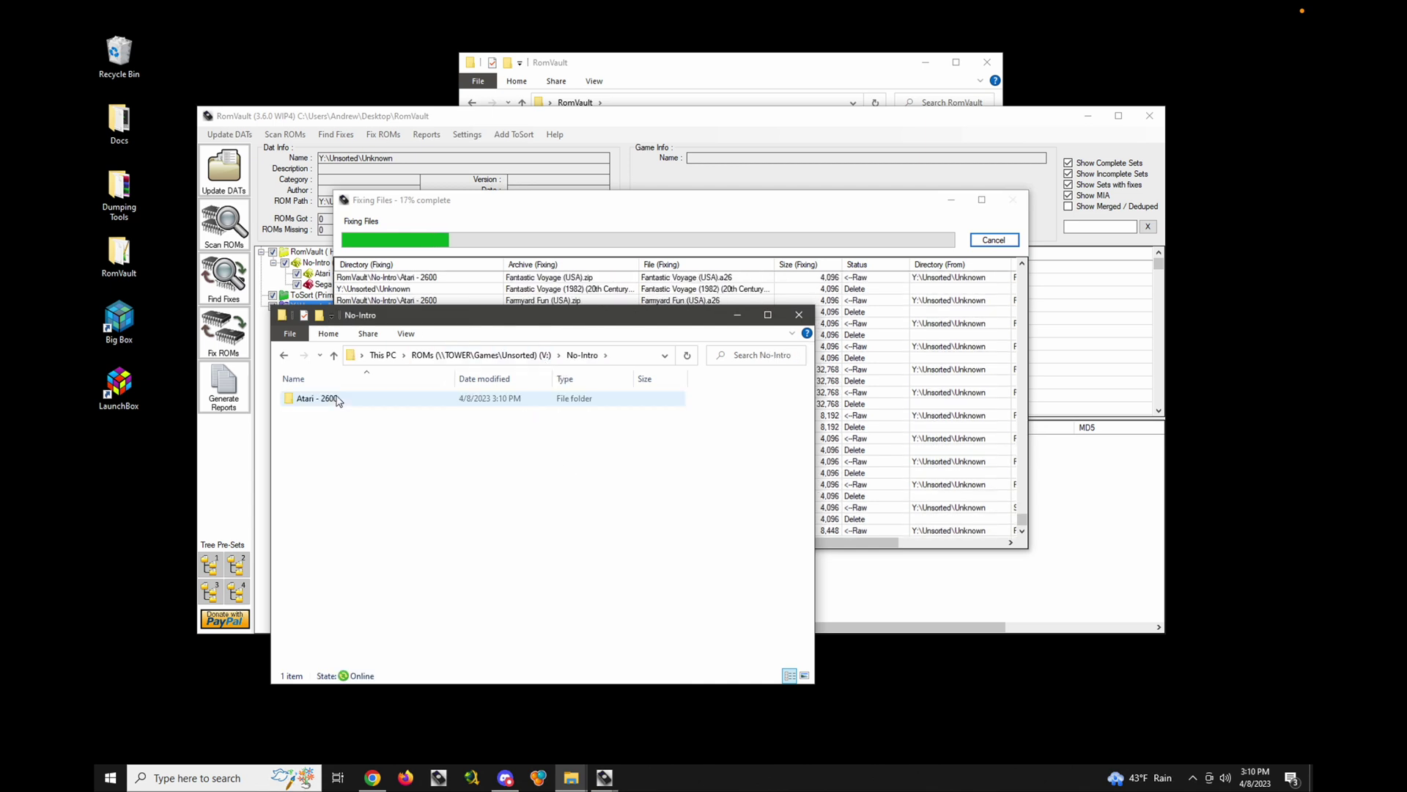
double_click(340, 400)
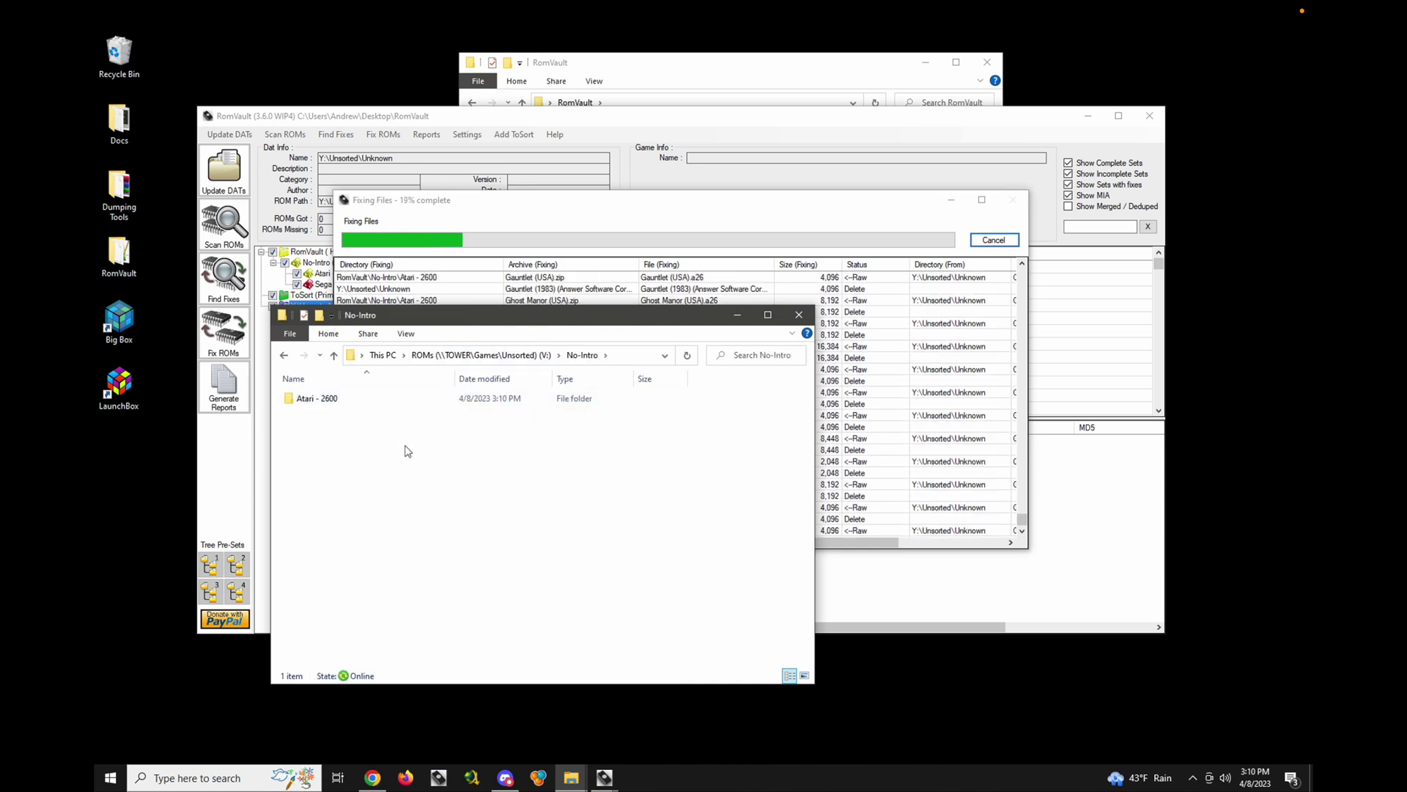
drag(516, 321, 787, 337)
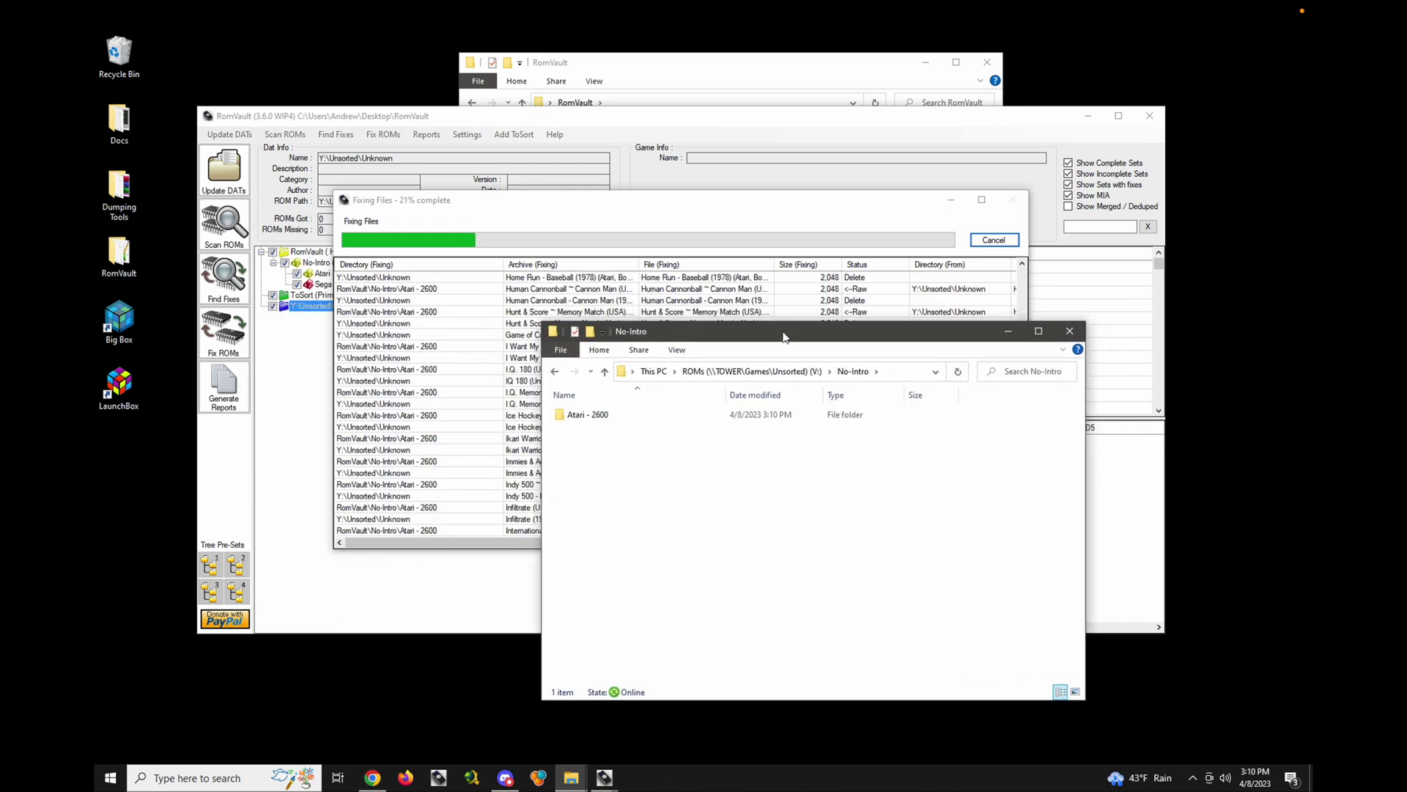
double_click(588, 415)
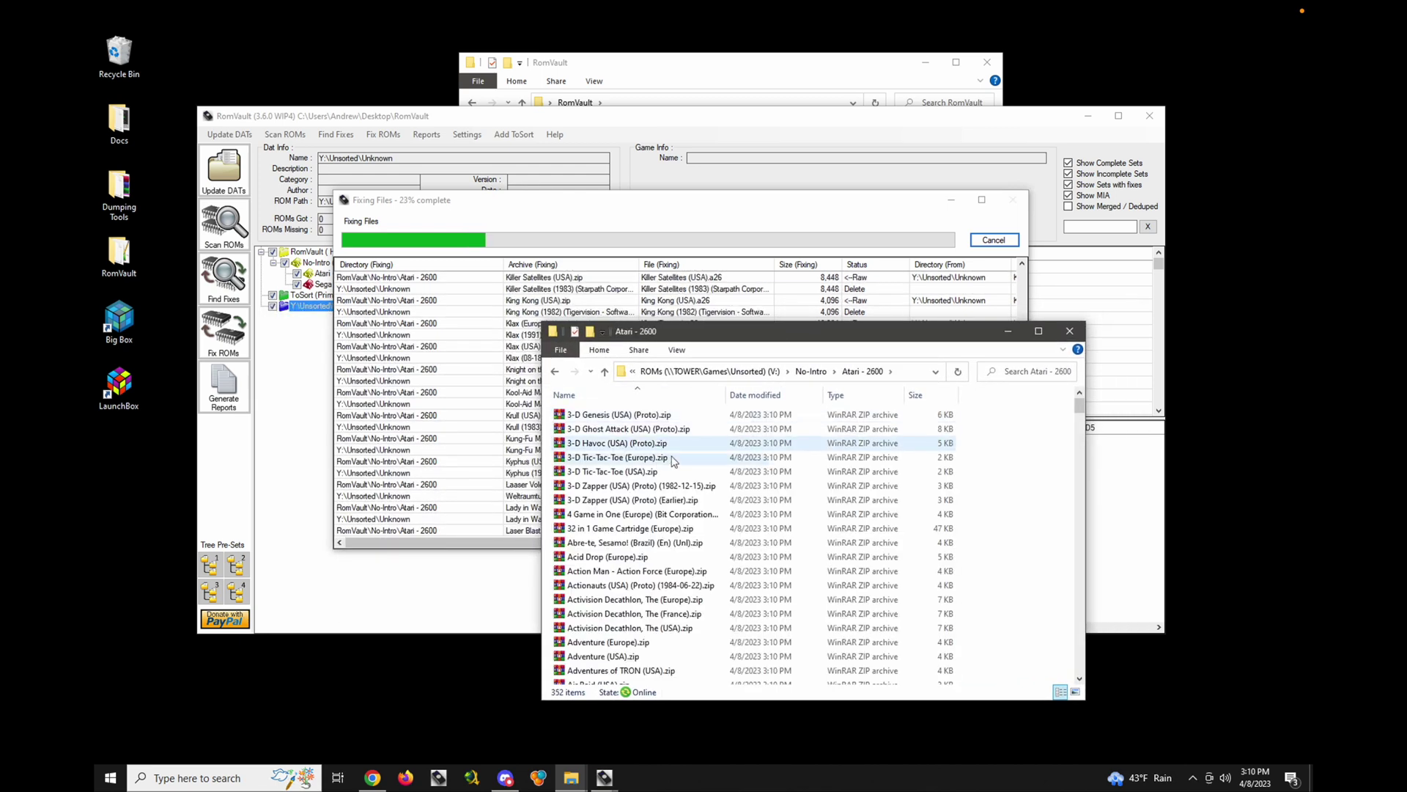
scroll(643, 452, down, 10)
scroll(642, 452, down, 5)
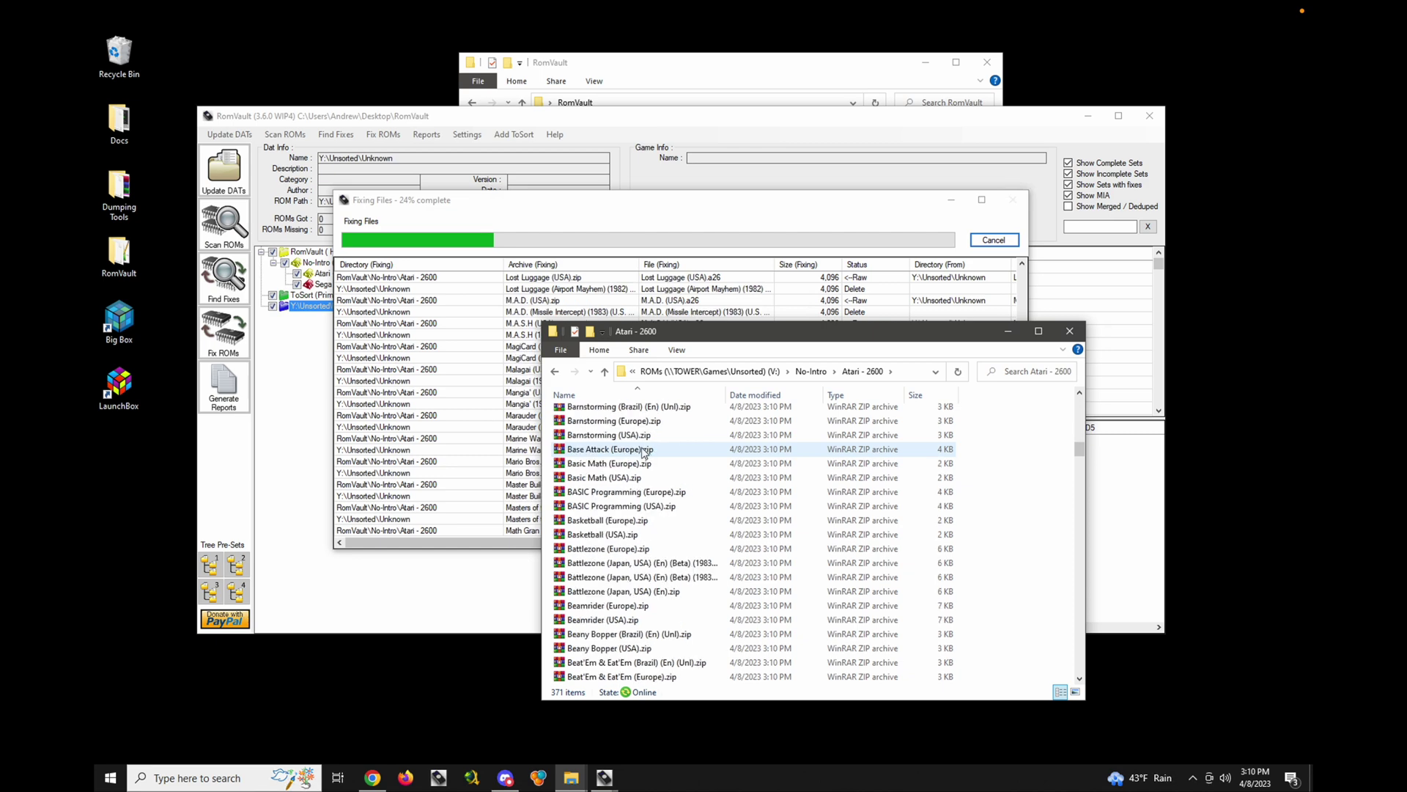
scroll(643, 449, up, 20)
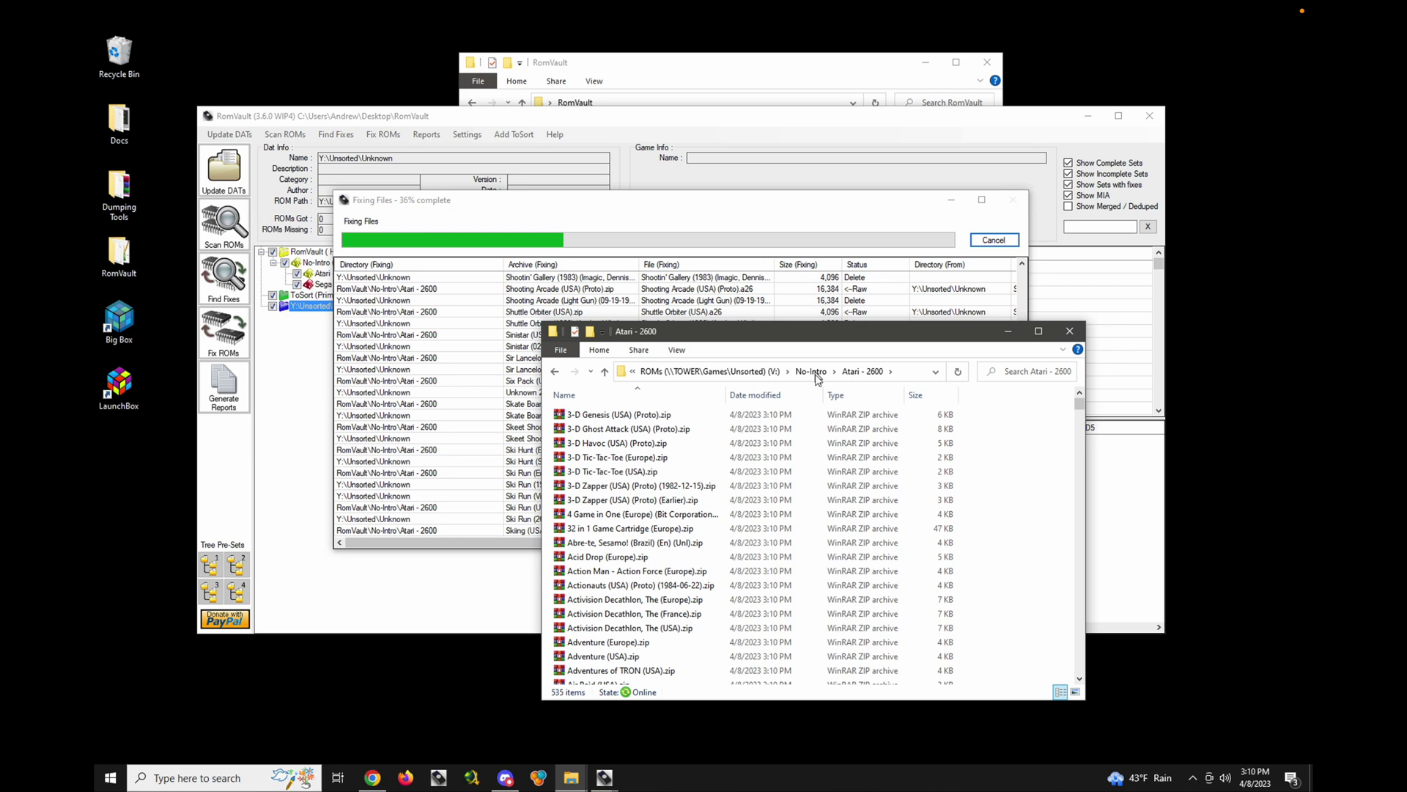
- Go back to the V: drive's No-Intro folder and rearrange its window and the fix progress window to expose the directory tree
click(812, 372)
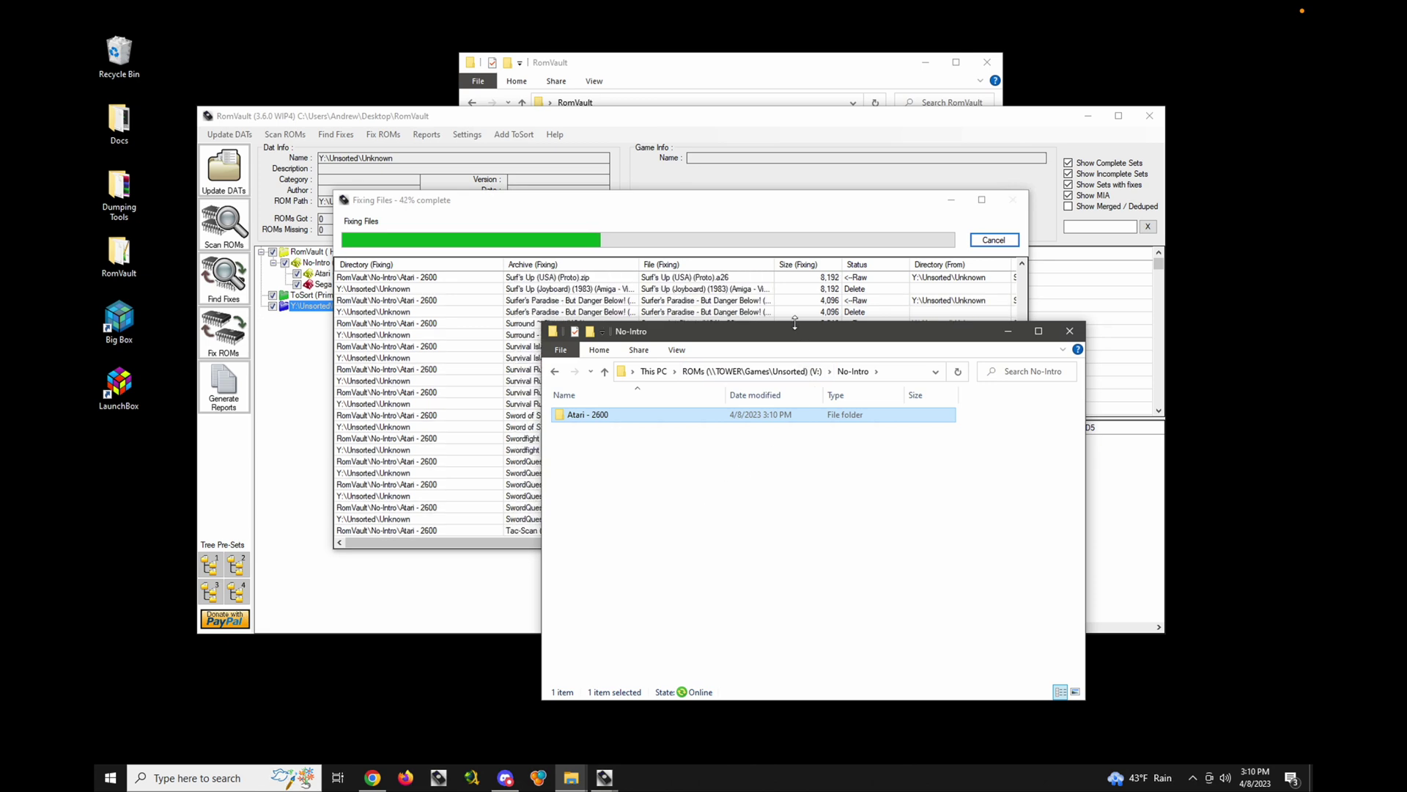
mouse_move(792, 337)
mouse_down()
mouse_move(792, 578)
mouse_move(802, 342)
mouse_up()
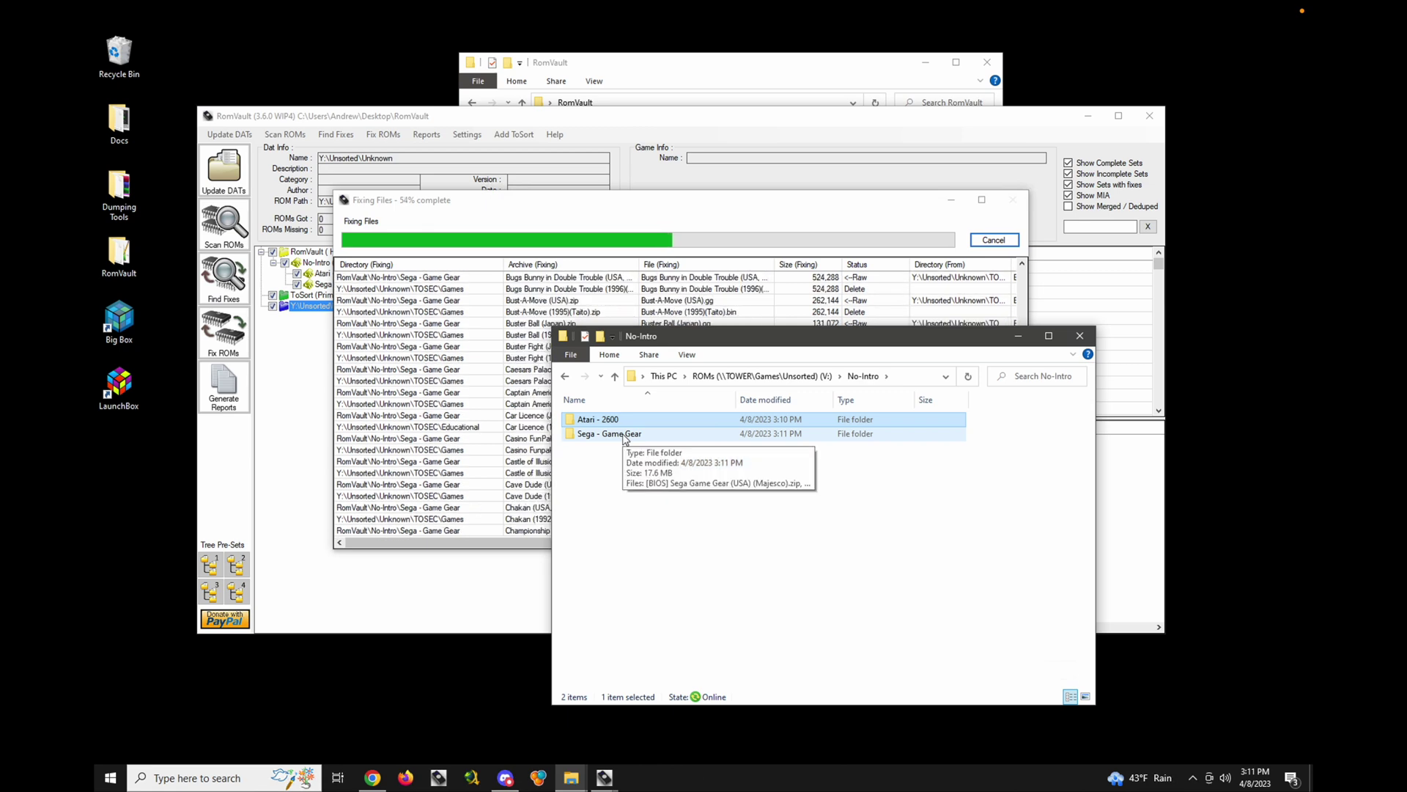
drag(511, 208, 586, 152)
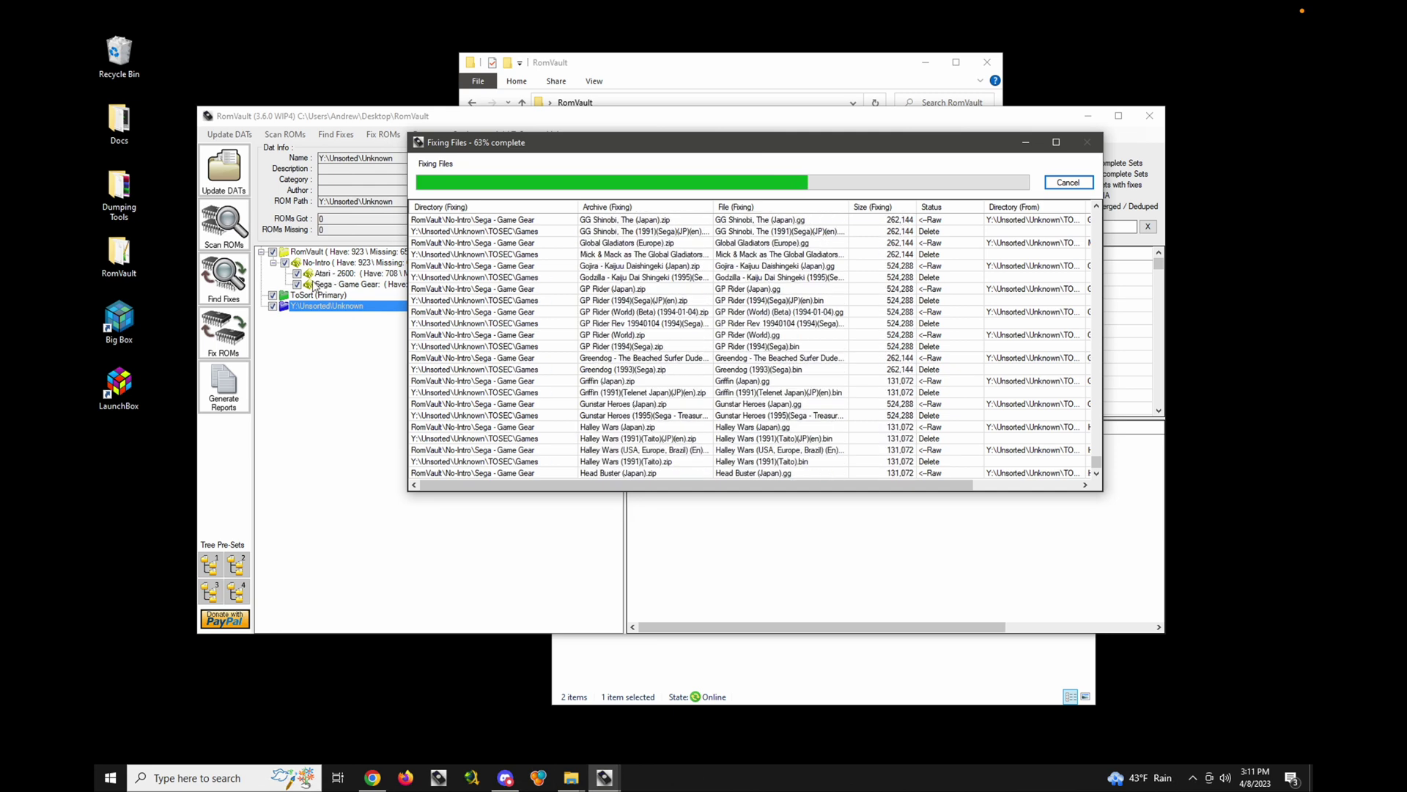
click(719, 653)
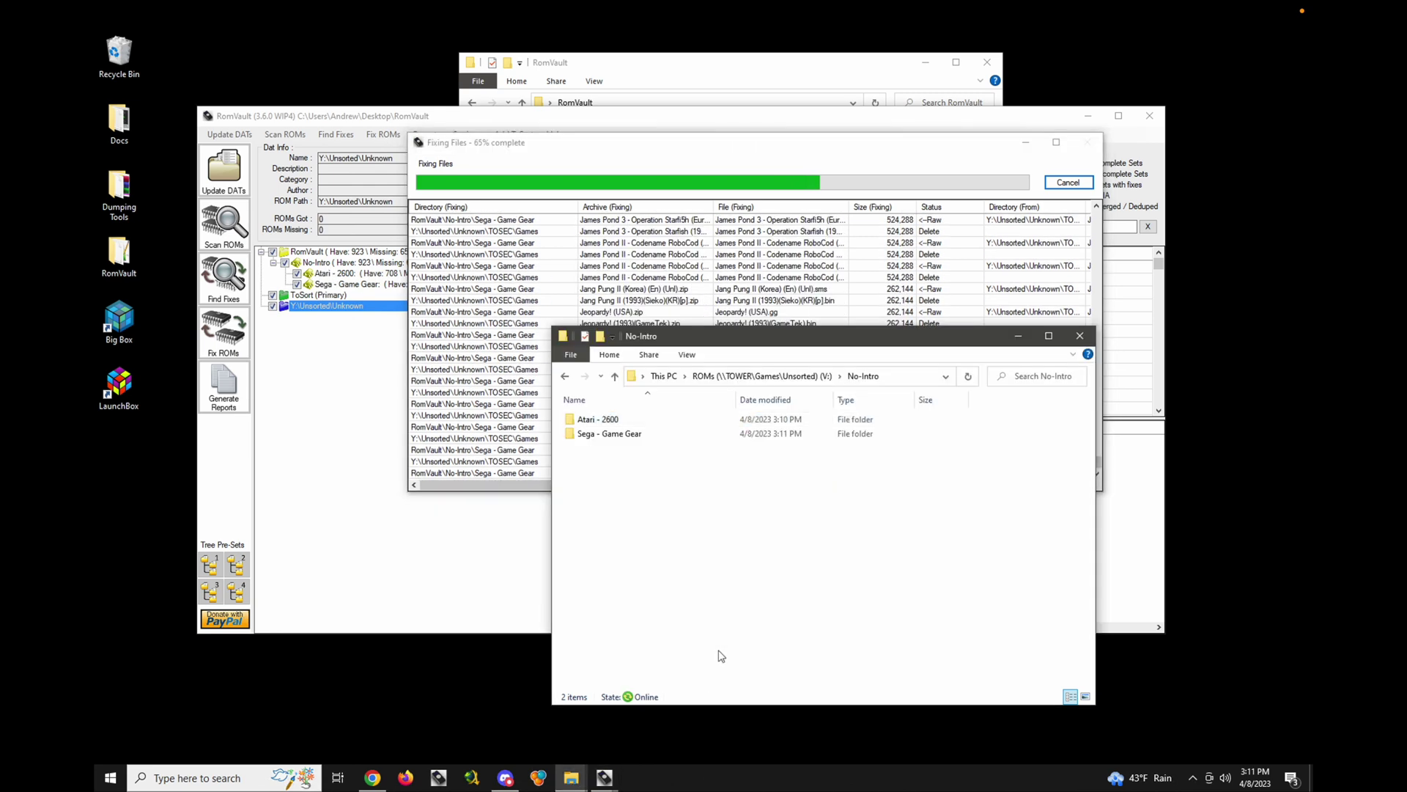
drag(732, 342, 534, 319)
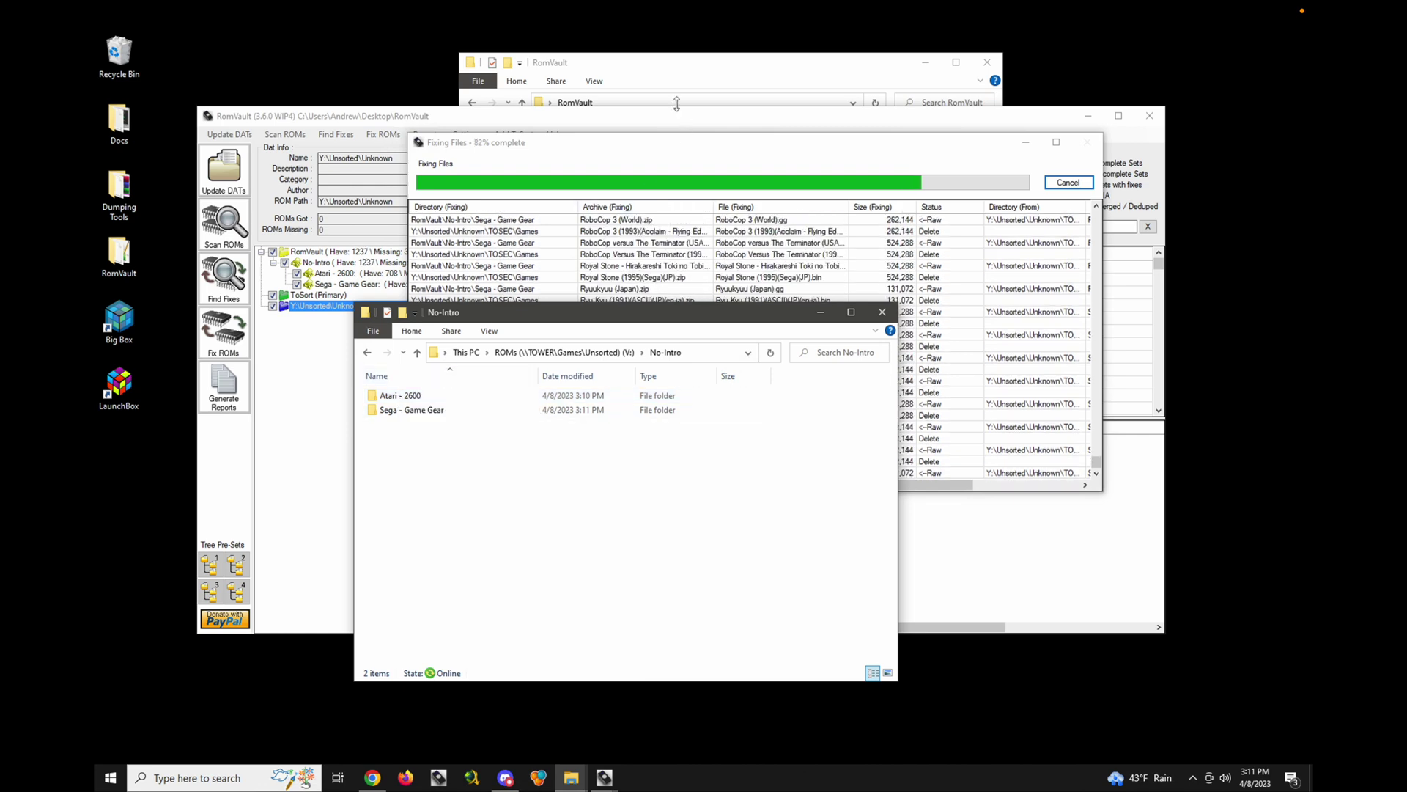
- Open DatRoot's No-Intro folder to compare it with the ROM folders, and select the Sega - Game Gear DAT and JSON files
key(alt+Tab)
click(526, 147)
double_click(526, 147)
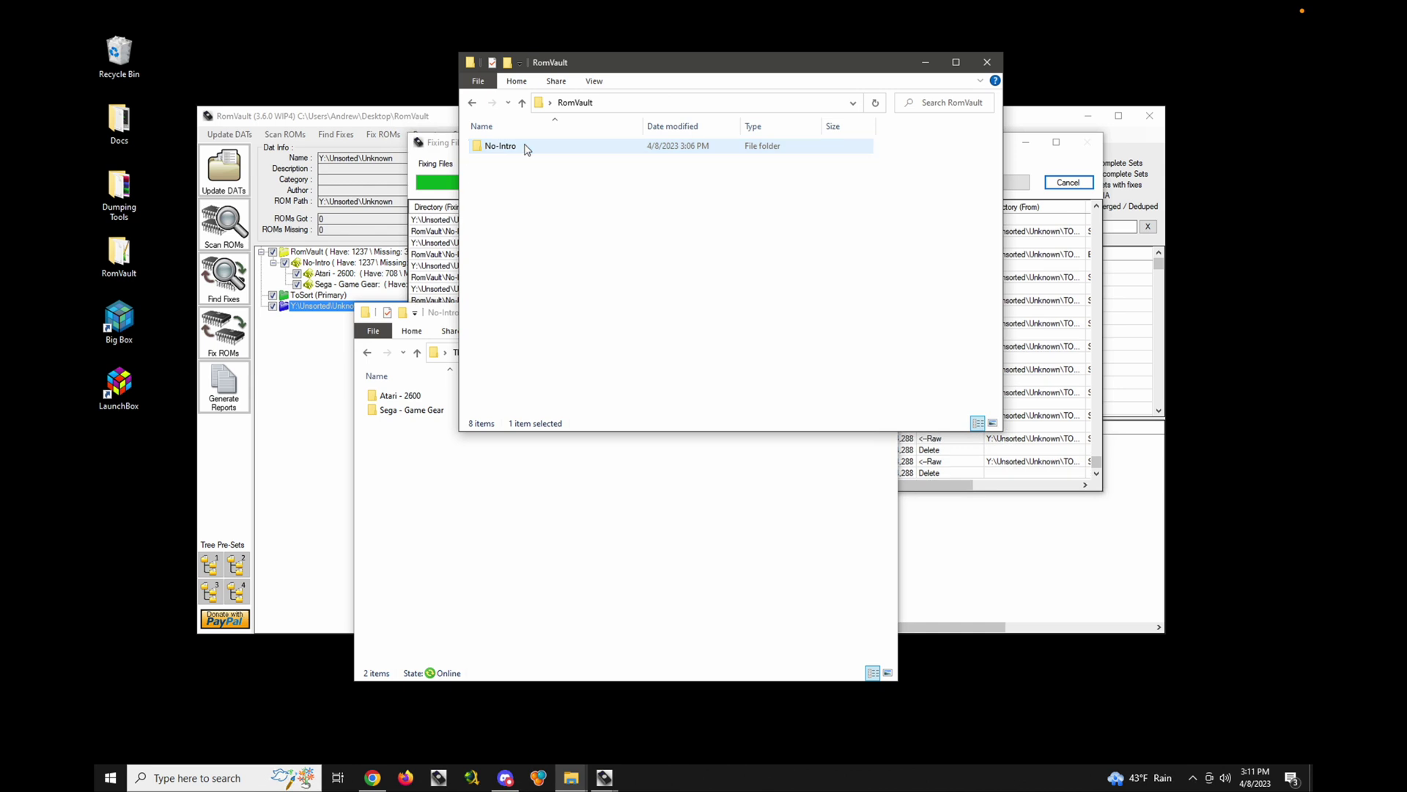
double_click(521, 147)
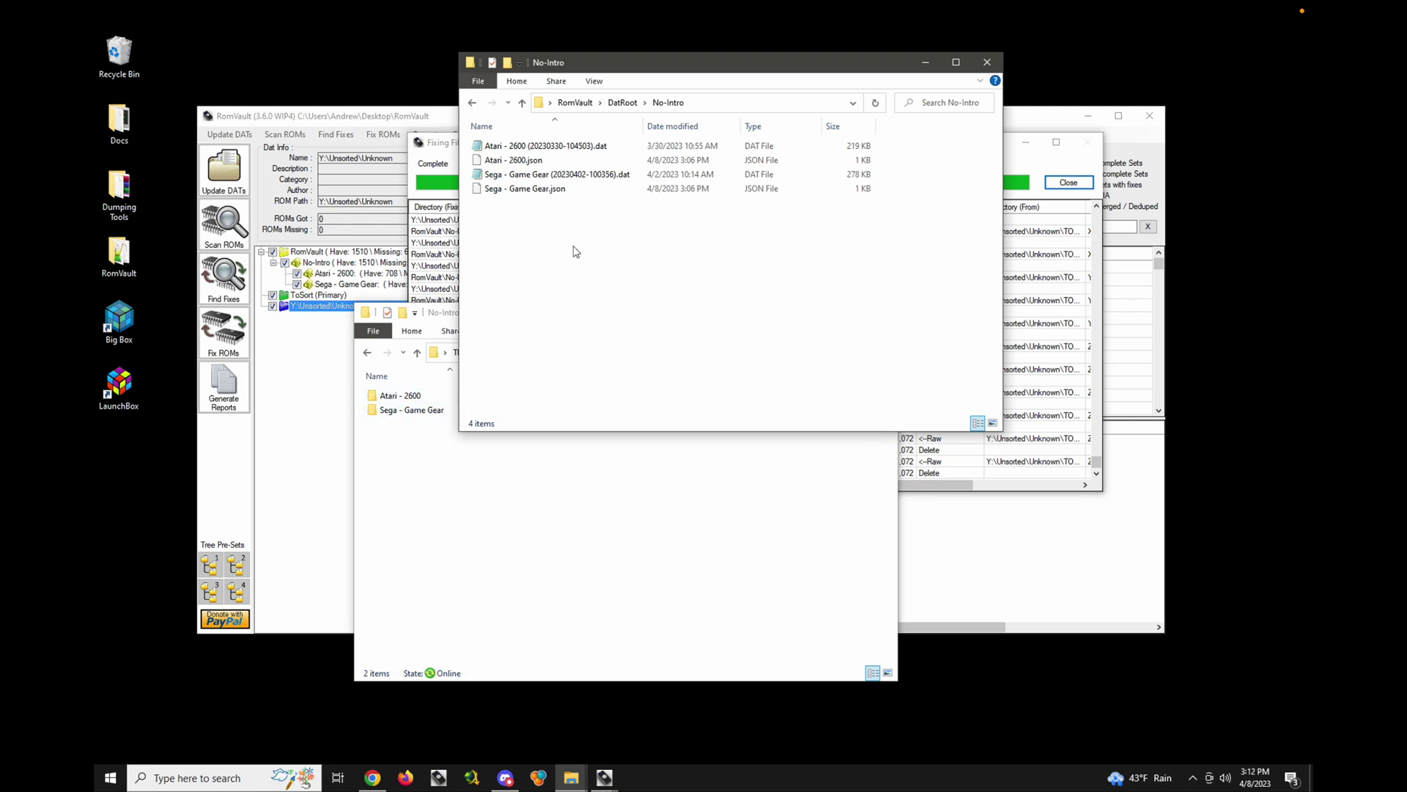
drag(592, 208, 535, 176)
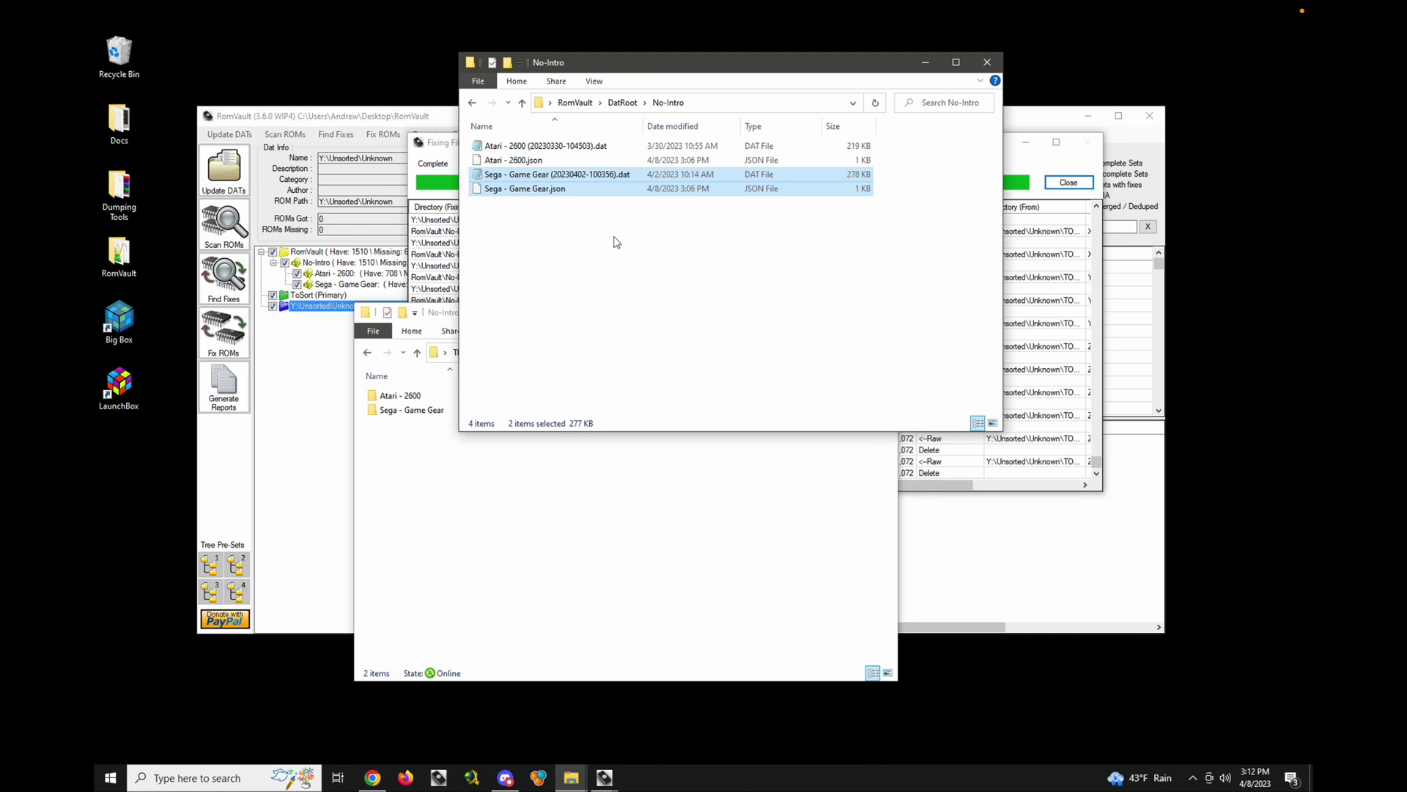
- Minimize the DatRoot folder window and close the completed fix report
click(926, 63)
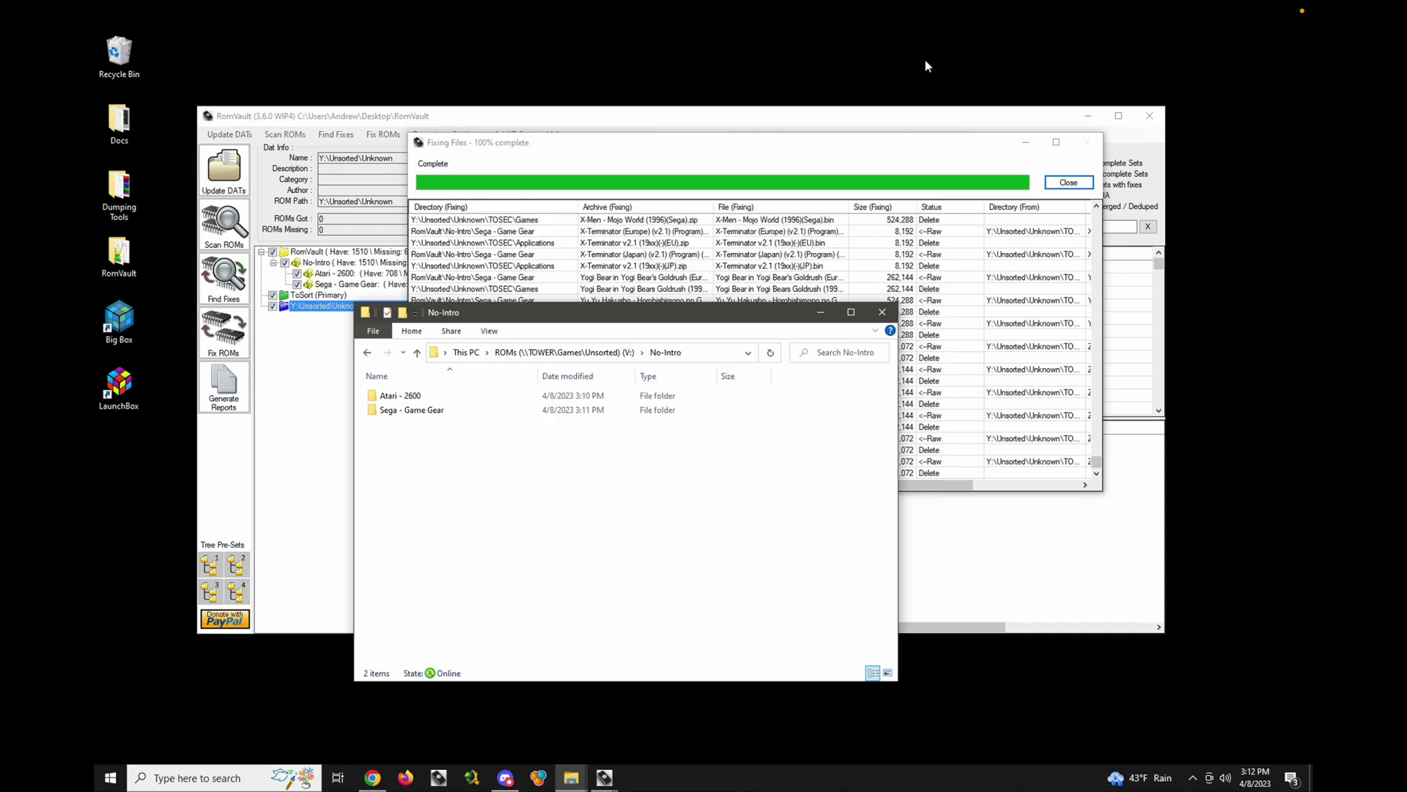
click(922, 159)
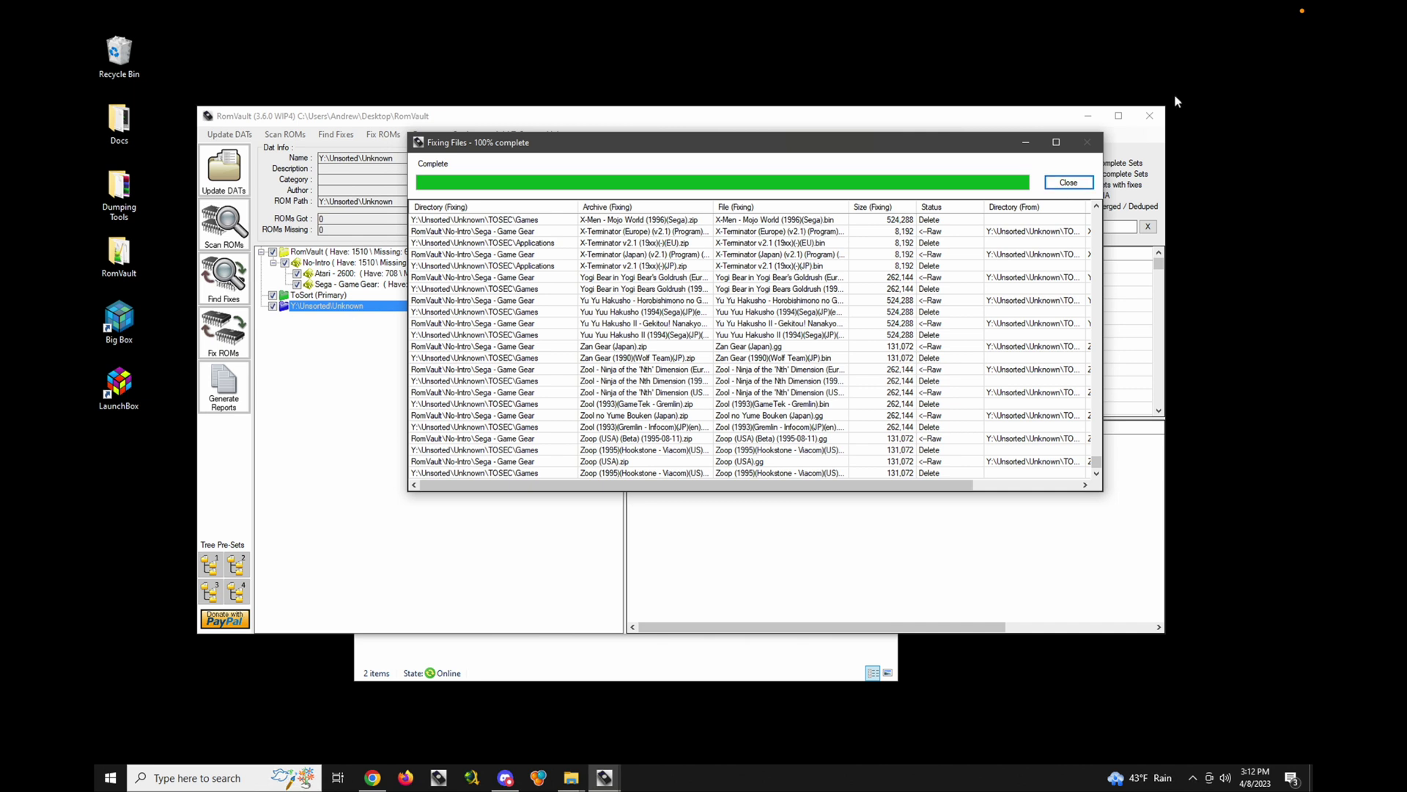
click(1069, 184)
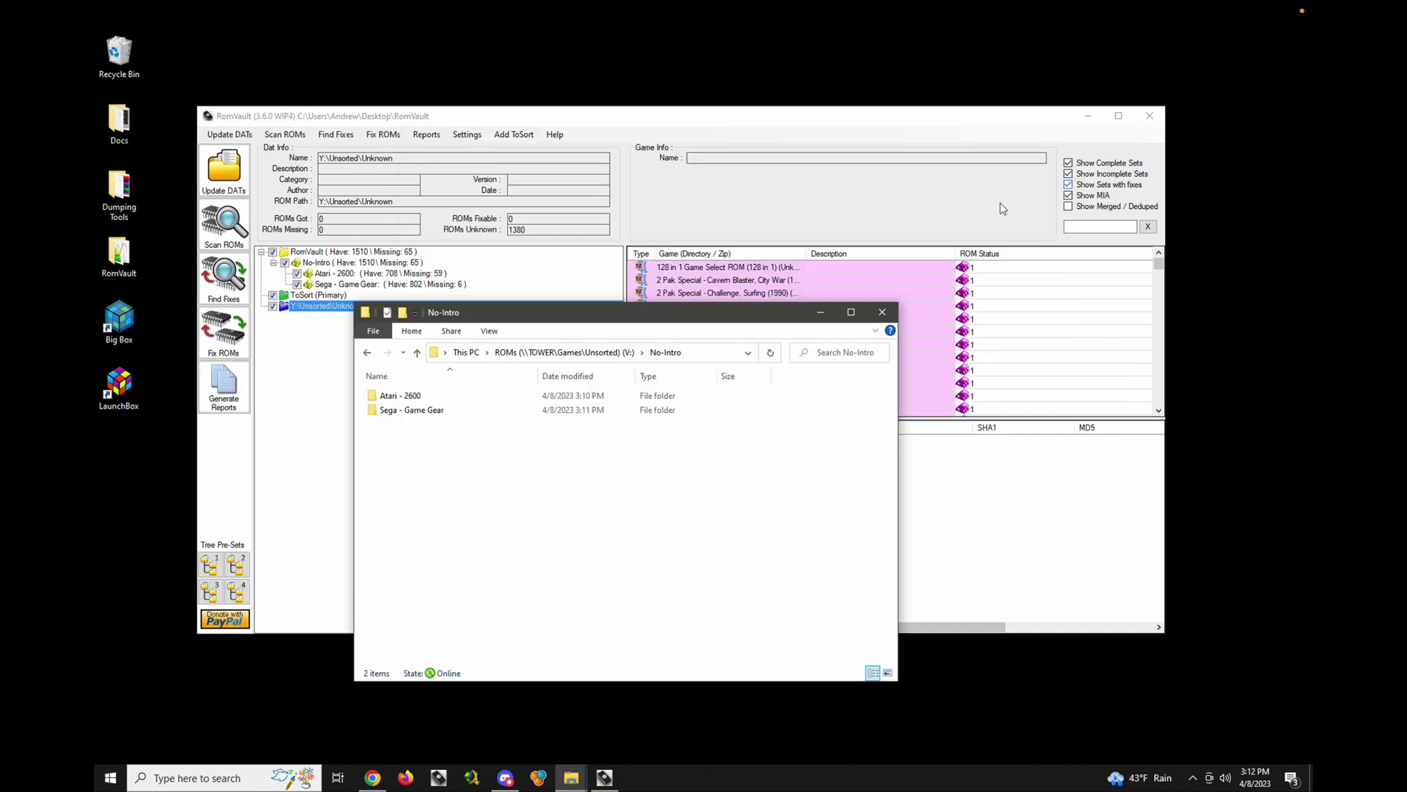
- Browse the zip files in the V: drive's Sega - Game Gear and Atari - 2600 folders, and return to RomVault
double_click(422, 410)
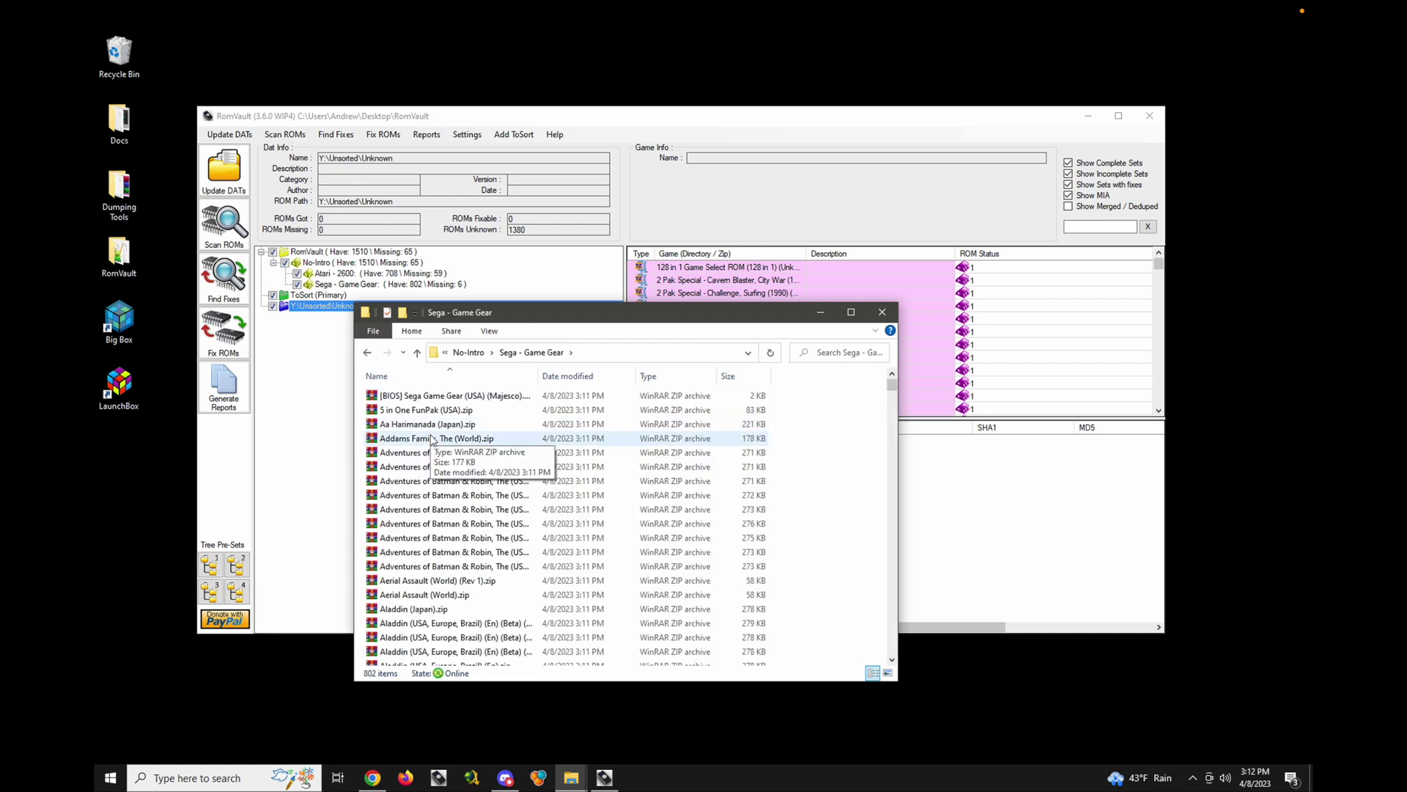
scroll(431, 438, down, 10)
scroll(432, 438, up, 10)
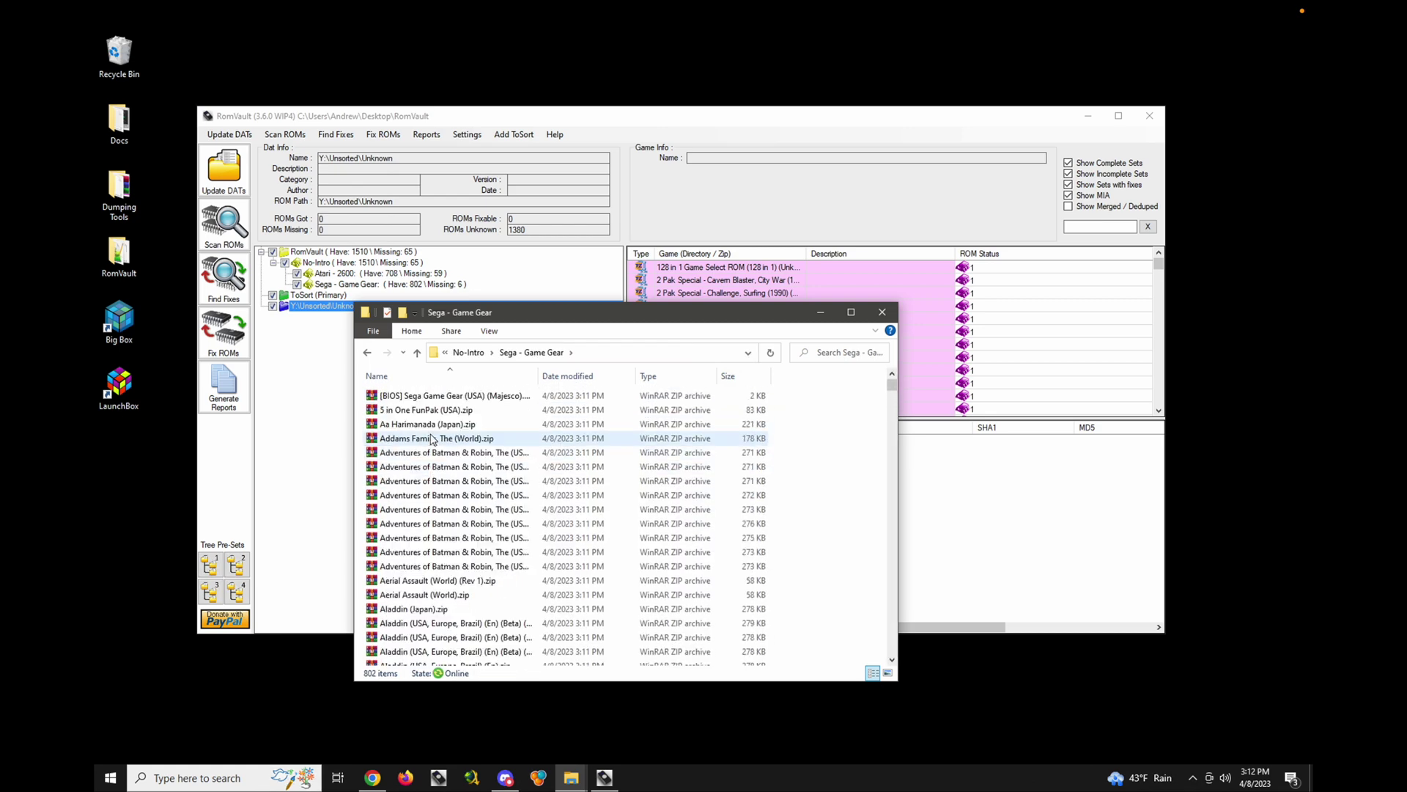
click(468, 352)
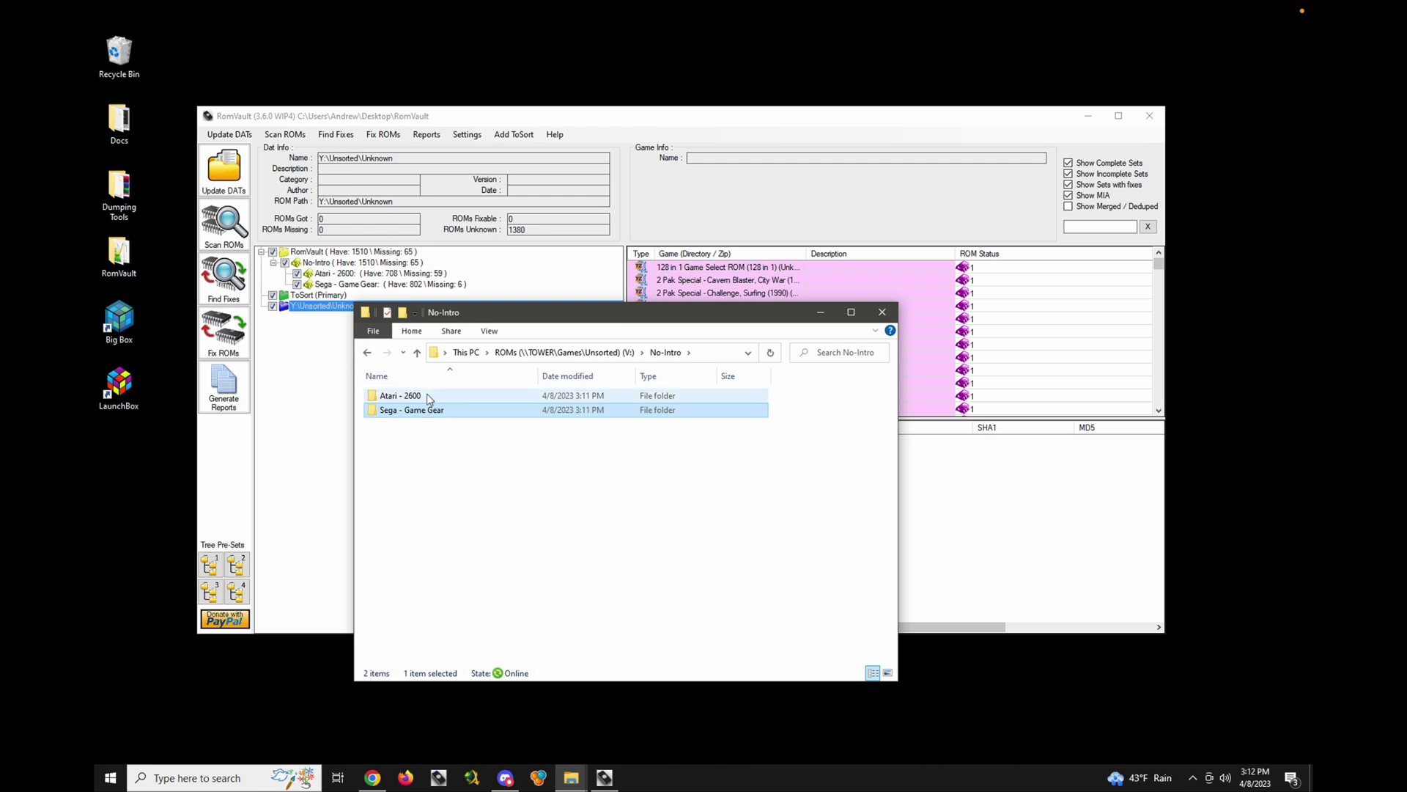
double_click(429, 397)
scroll(465, 444, down, 4)
scroll(466, 443, up, 4)
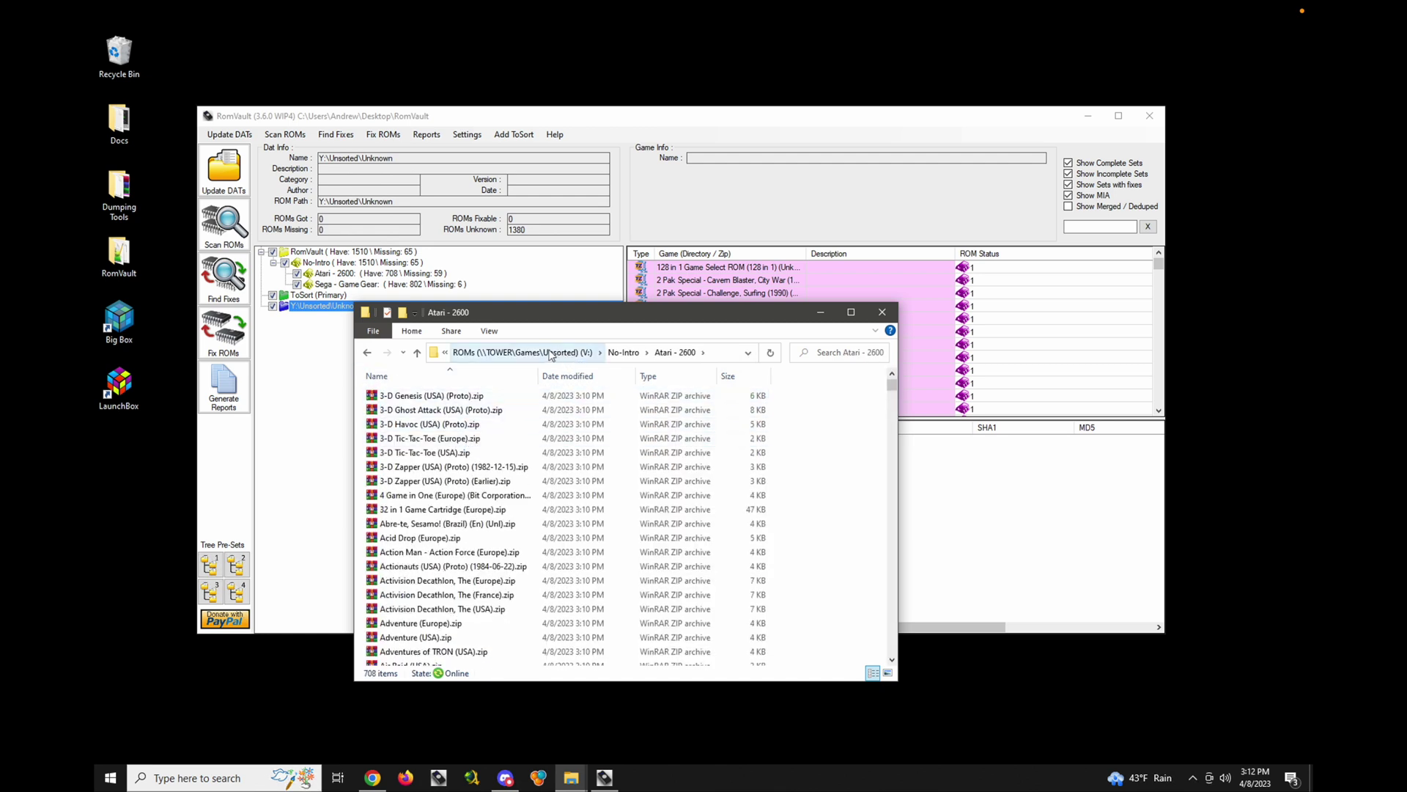
click(310, 346)
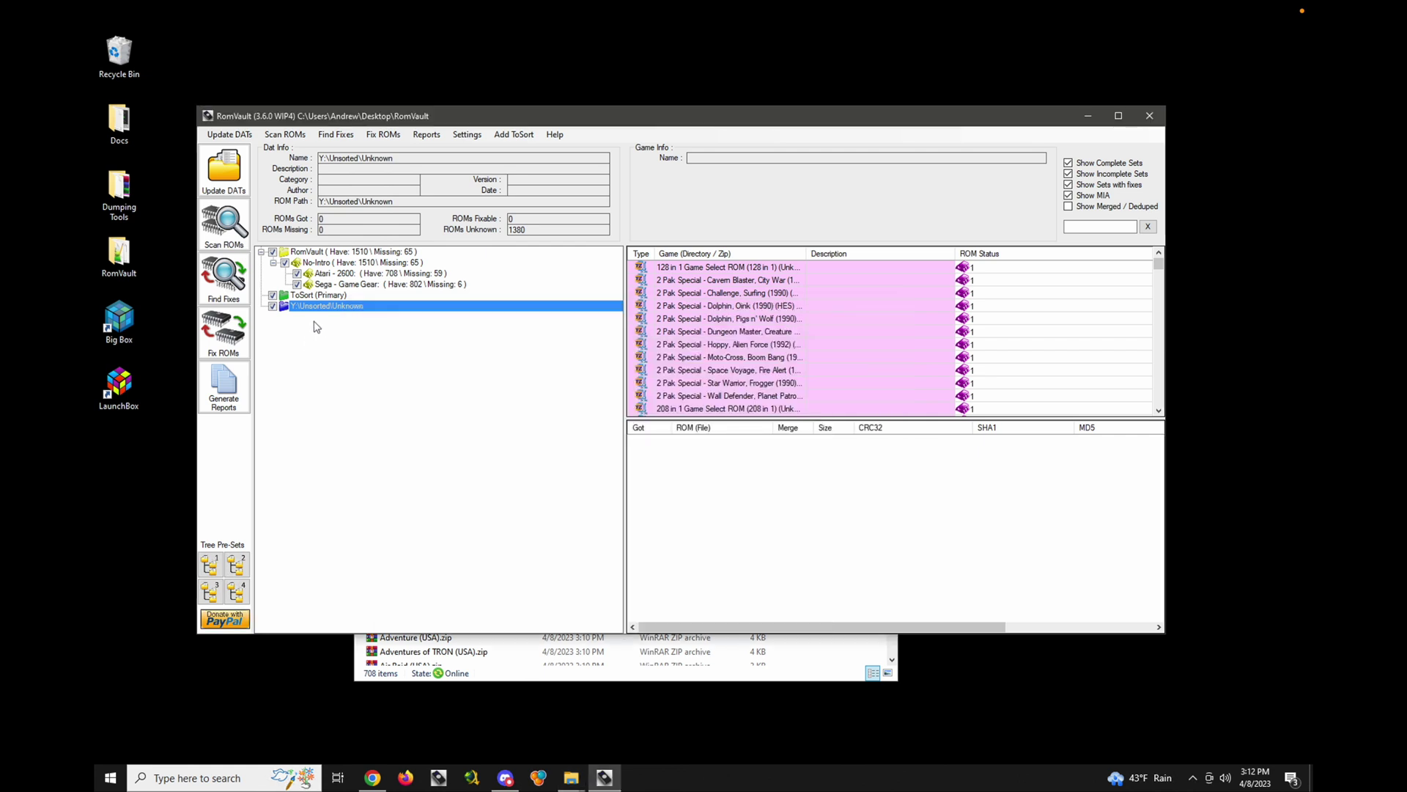